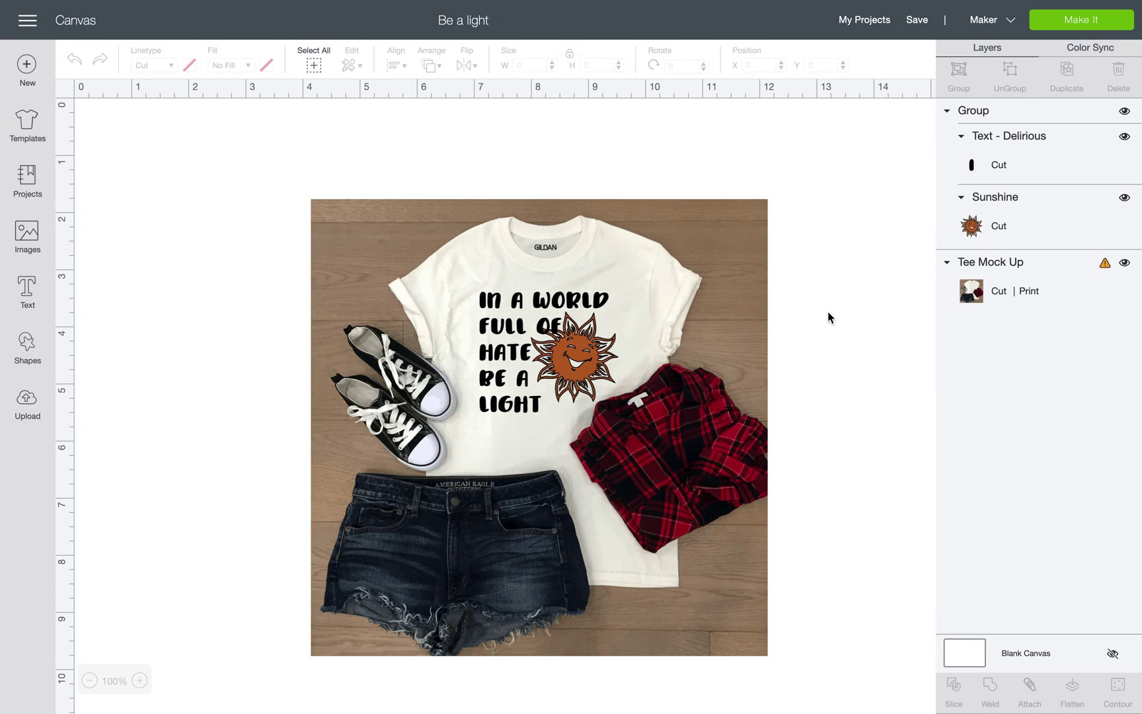
- Check the Tee Mock Up size warning and resize the whole Be a light design to 6.75 × 6.75 in
left_click(1099, 23)
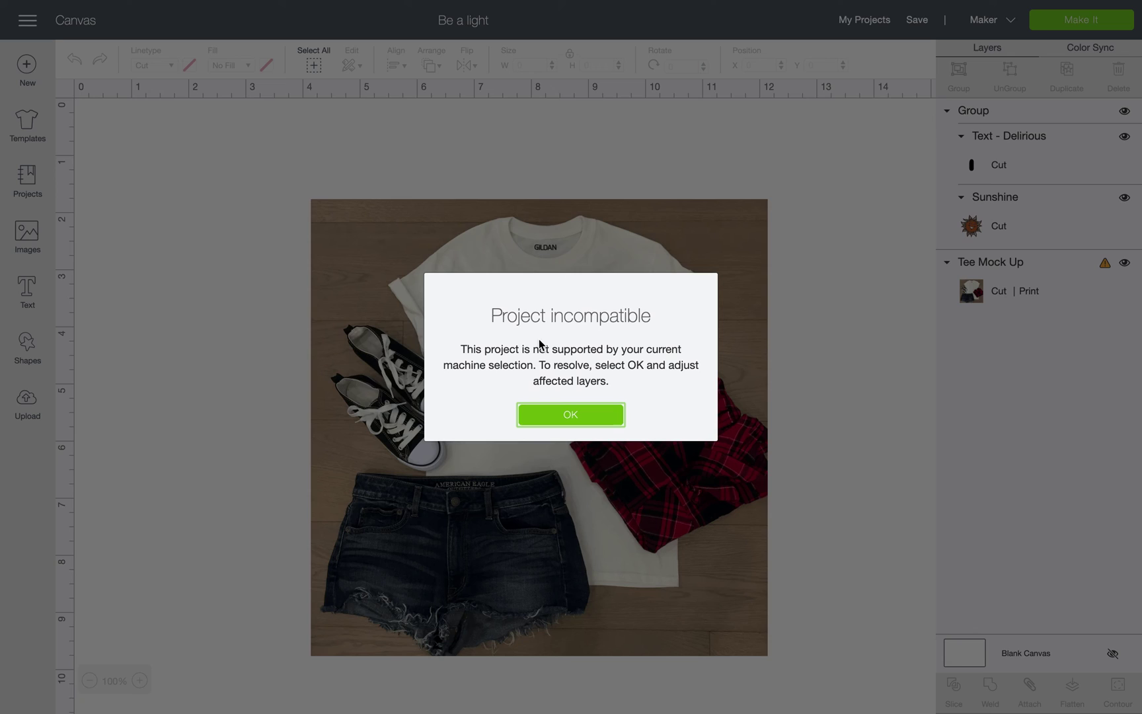
left_click(595, 413)
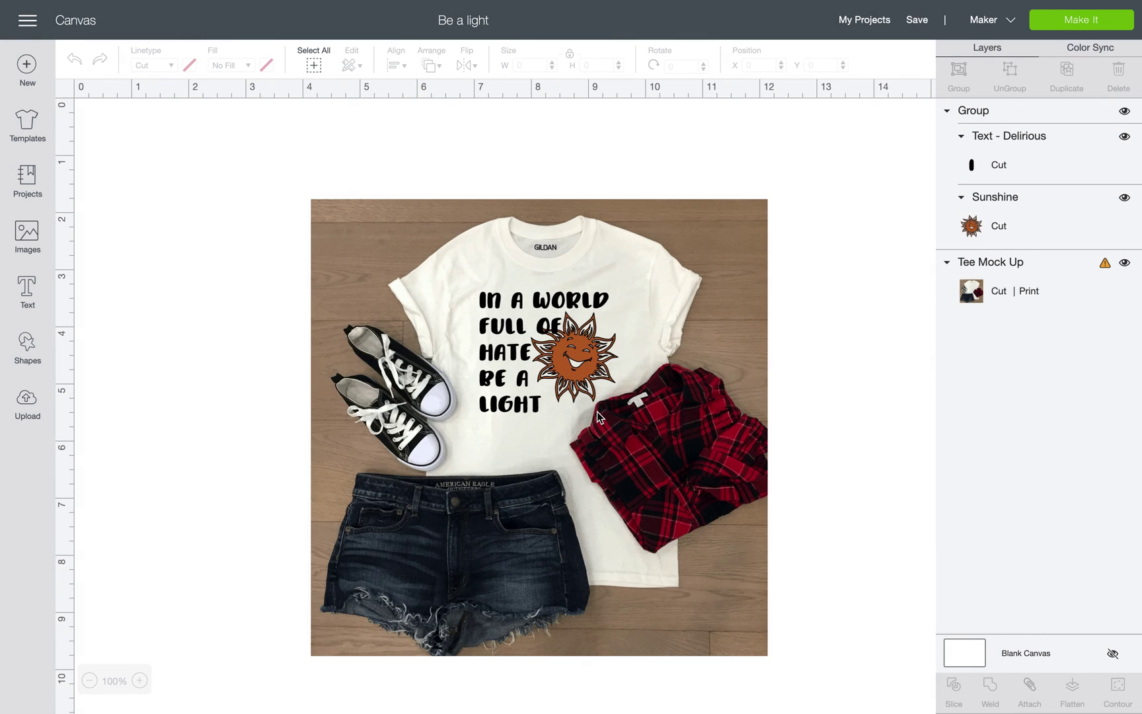
left_click(1105, 267)
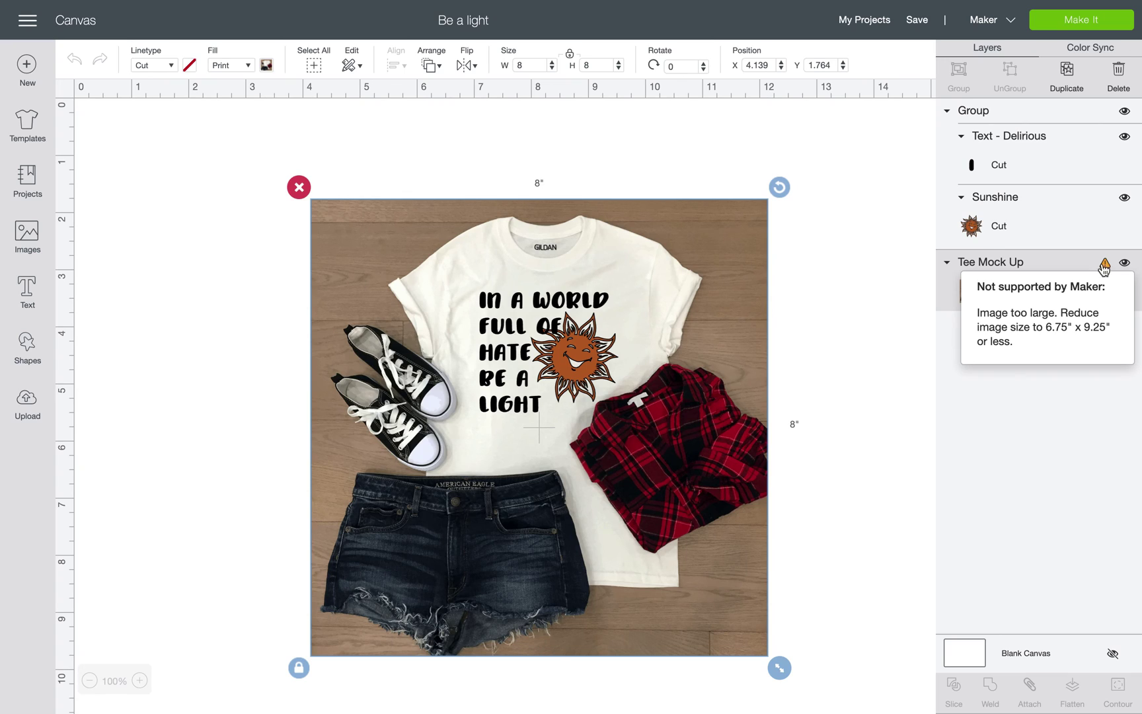
left_click(314, 67)
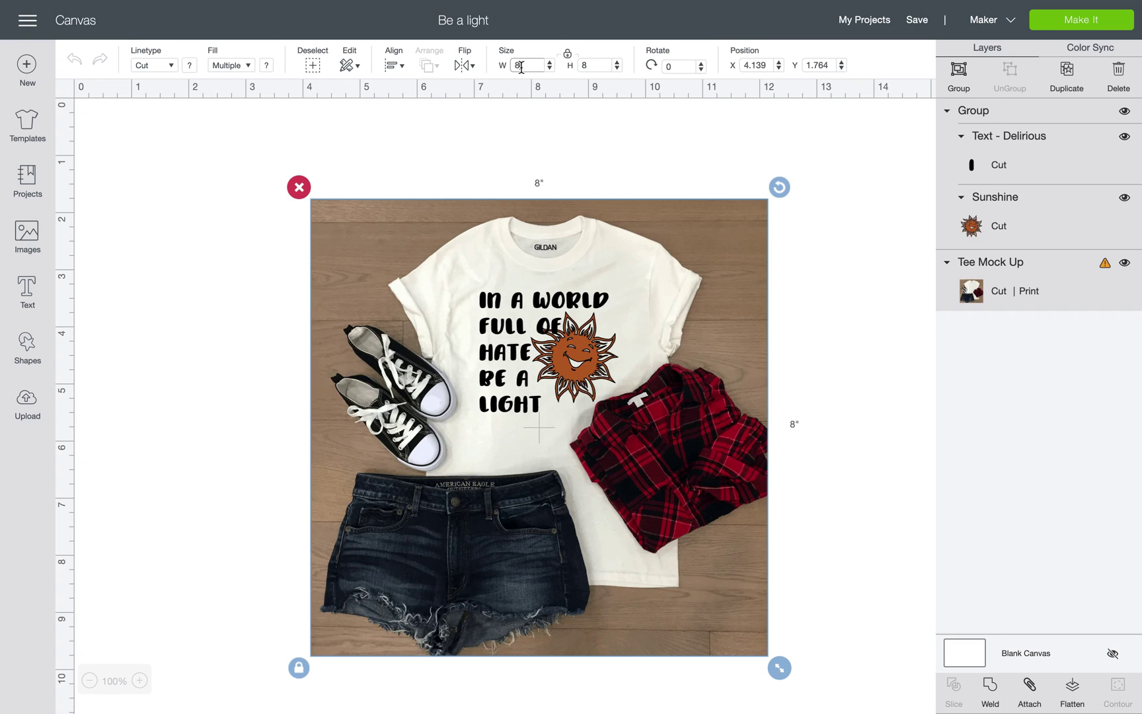
key("BackSpace")
key("Return")
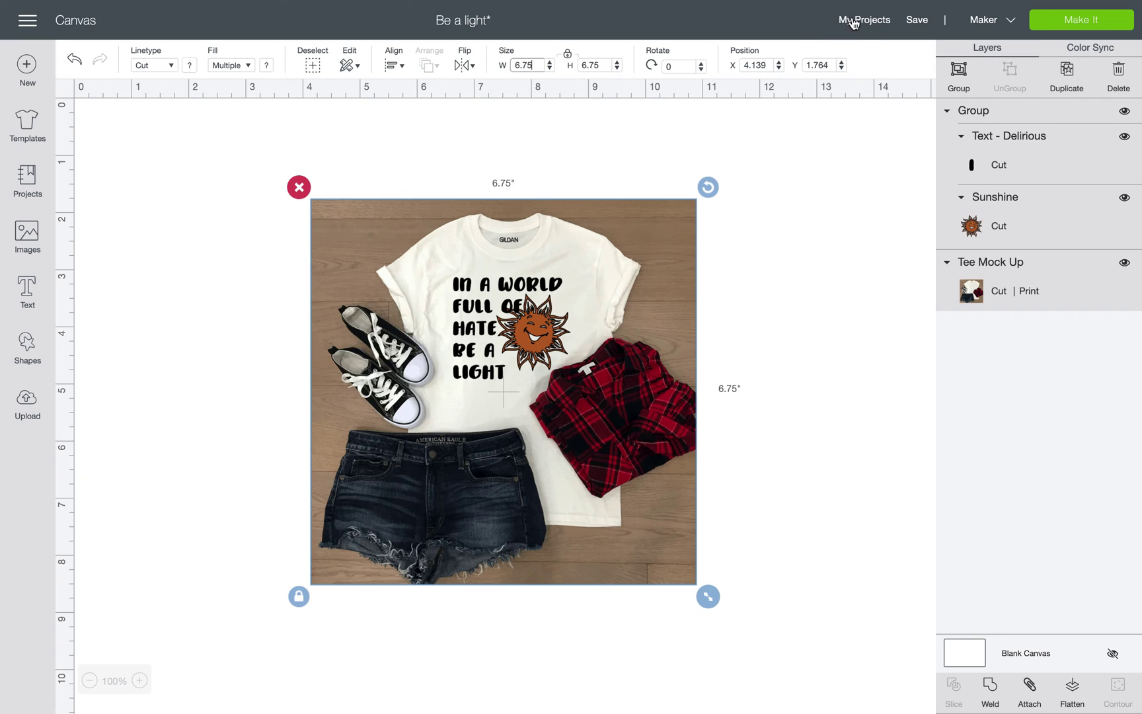
- Replace the old project with a new one and insert only the uploaded Mama Grizzly bear image
left_click(39, 64)
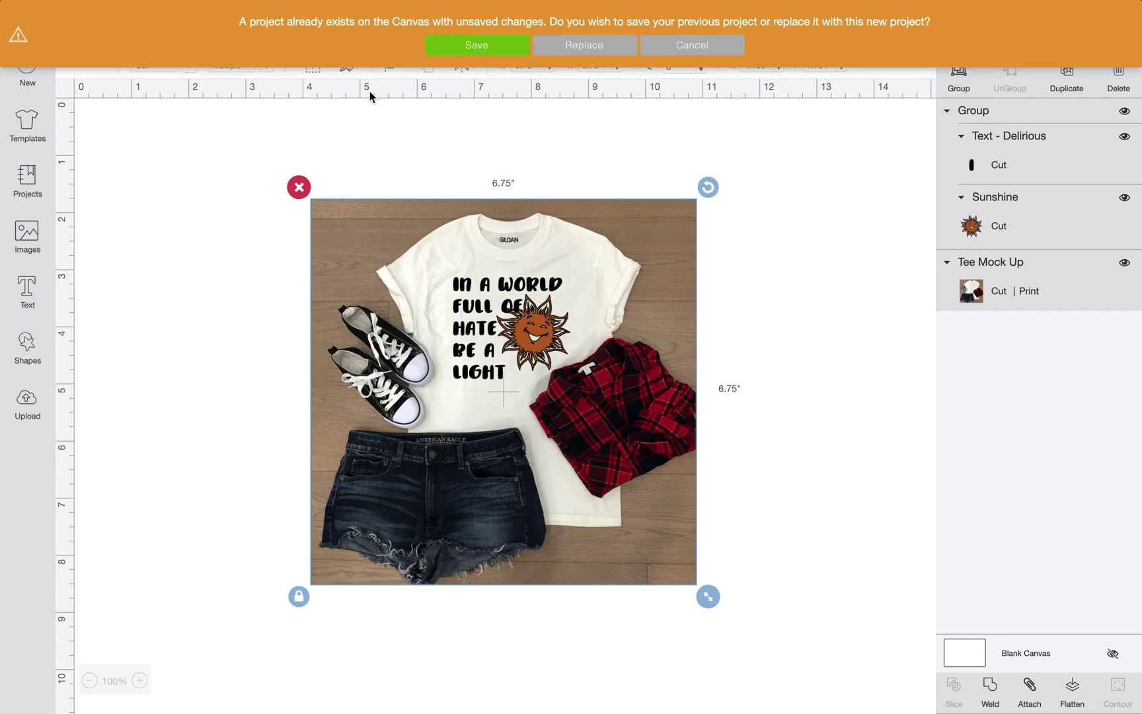
left_click(561, 46)
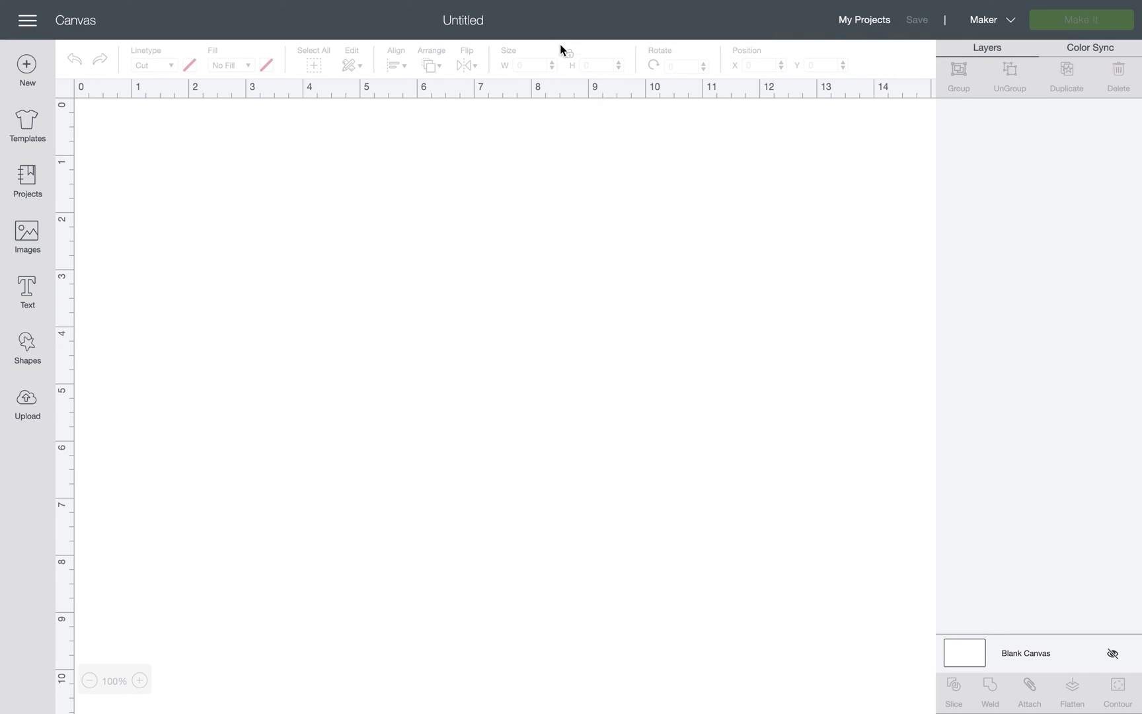
left_click(25, 413)
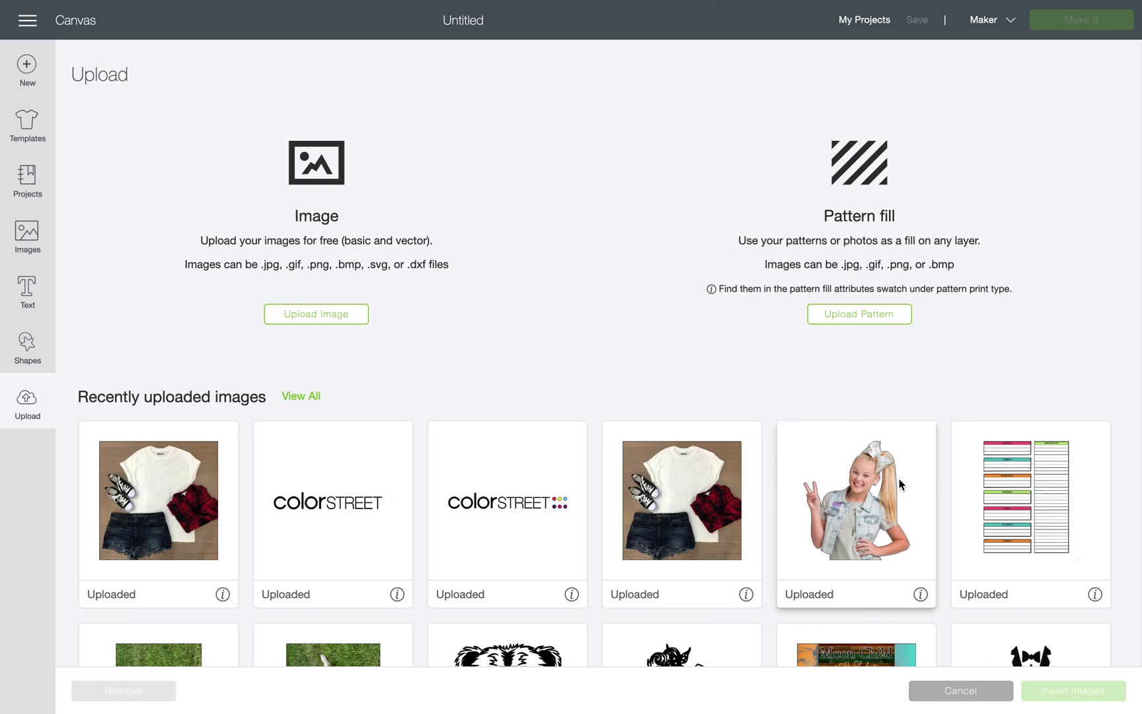
left_click(899, 480)
scroll(899, 479, "down", 2)
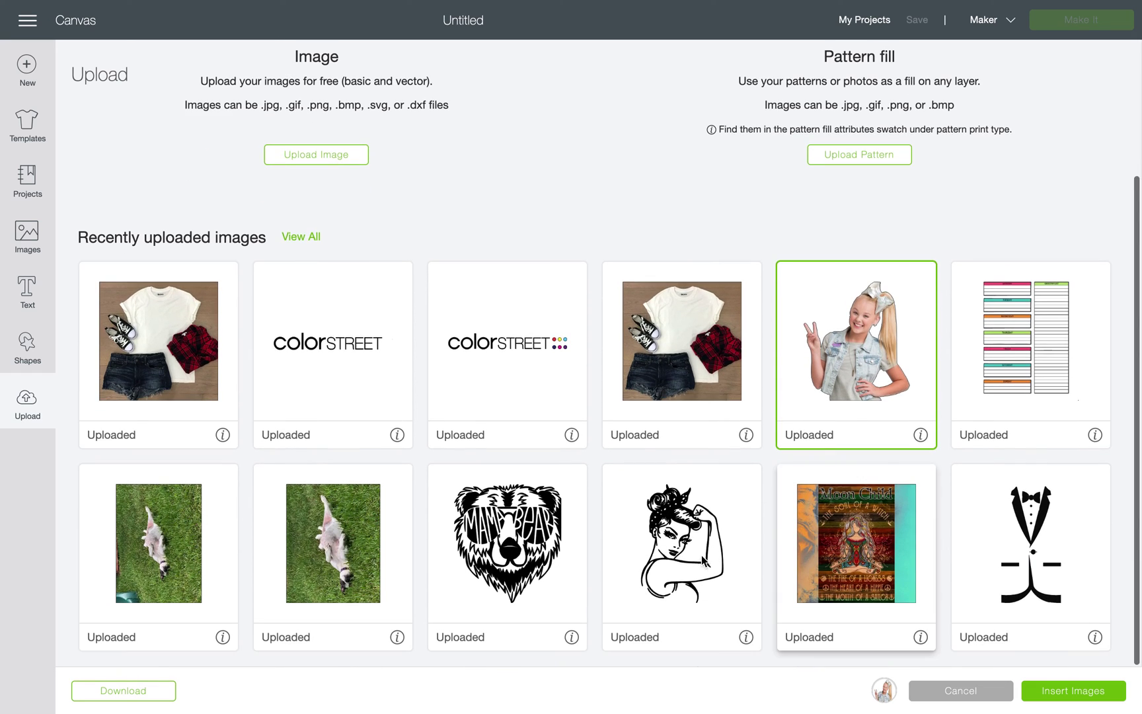
left_click(636, 550)
left_click(467, 571)
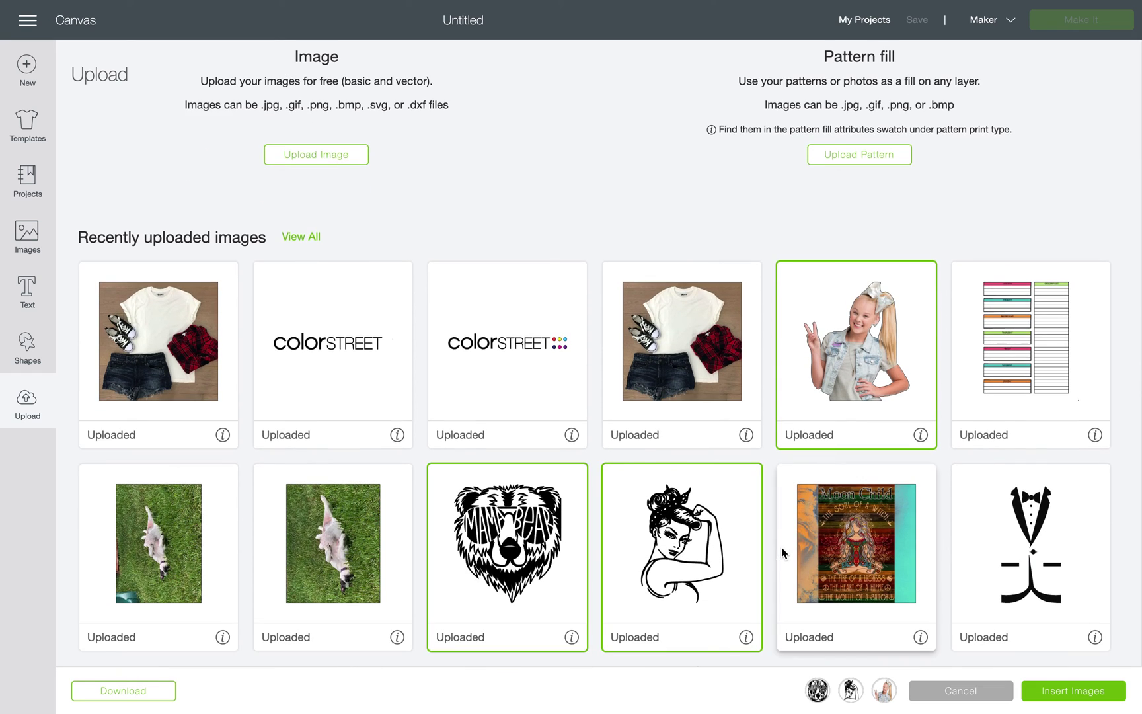
left_click(680, 555)
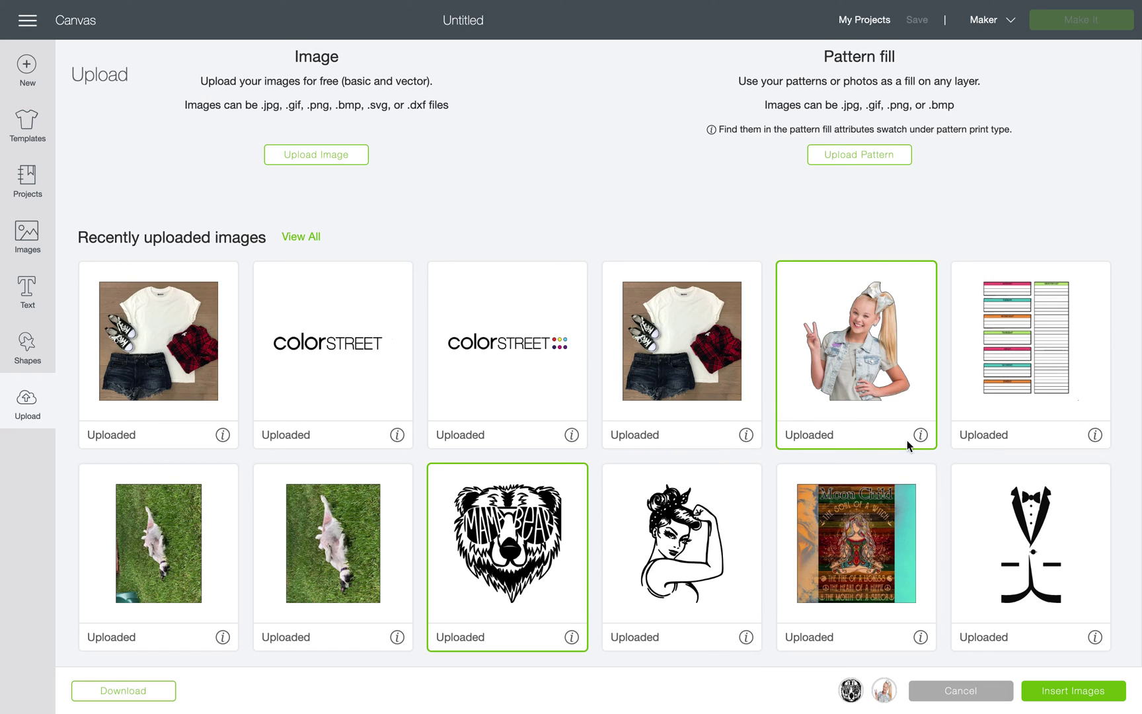
left_click(898, 411)
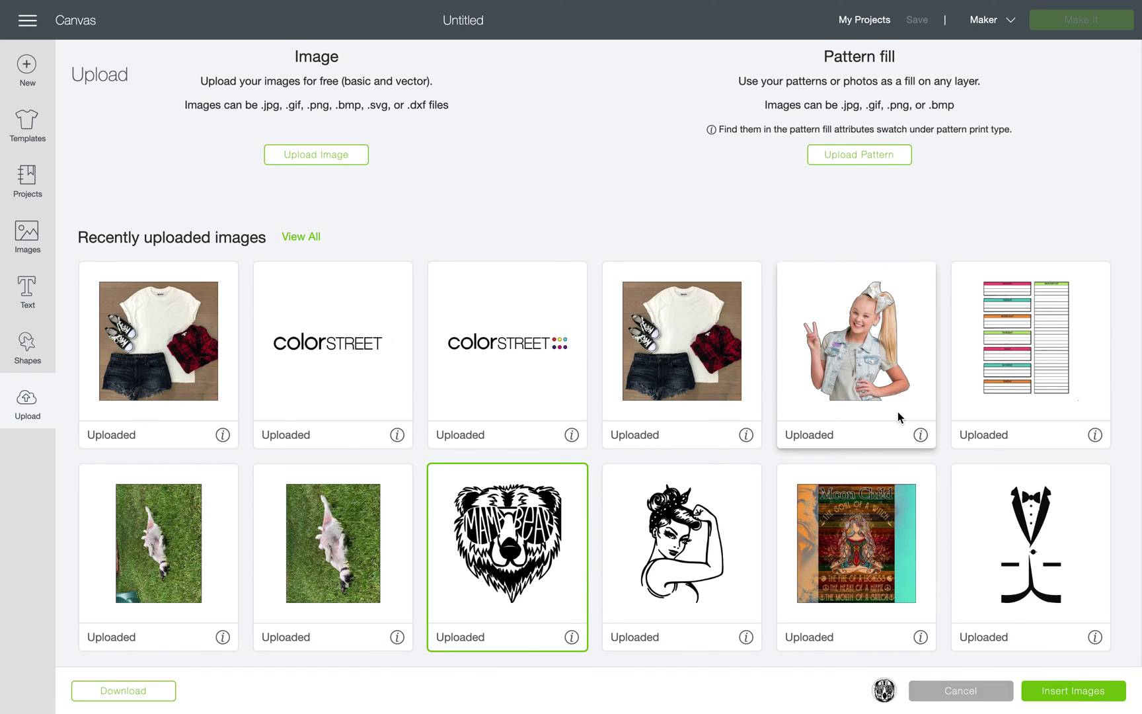
left_click(1057, 683)
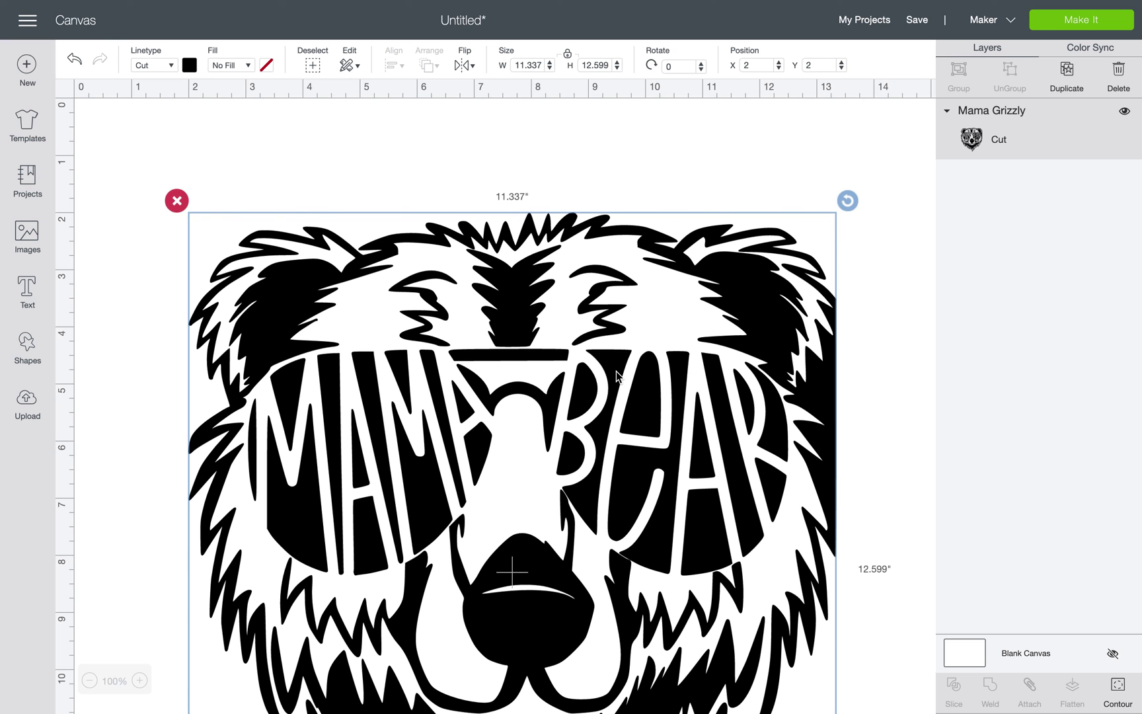
- Move the bear up and give it a Print fill with the red plaid pattern
left_click_drag(616, 371, 616, 318)
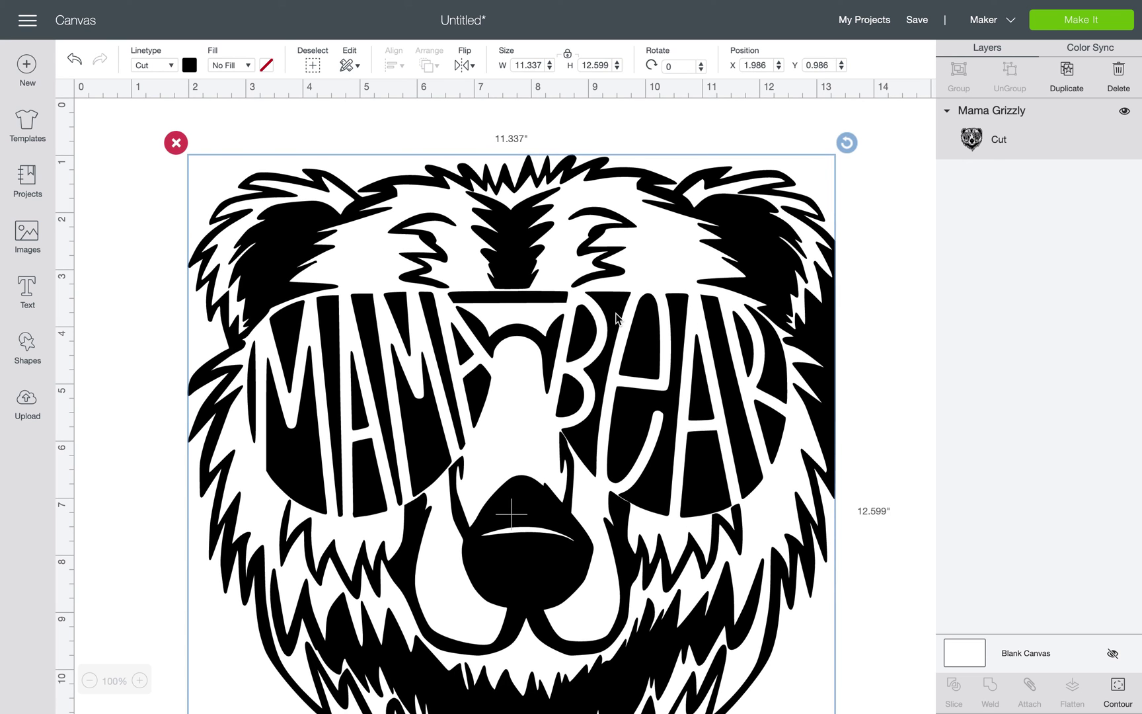
left_click(248, 65)
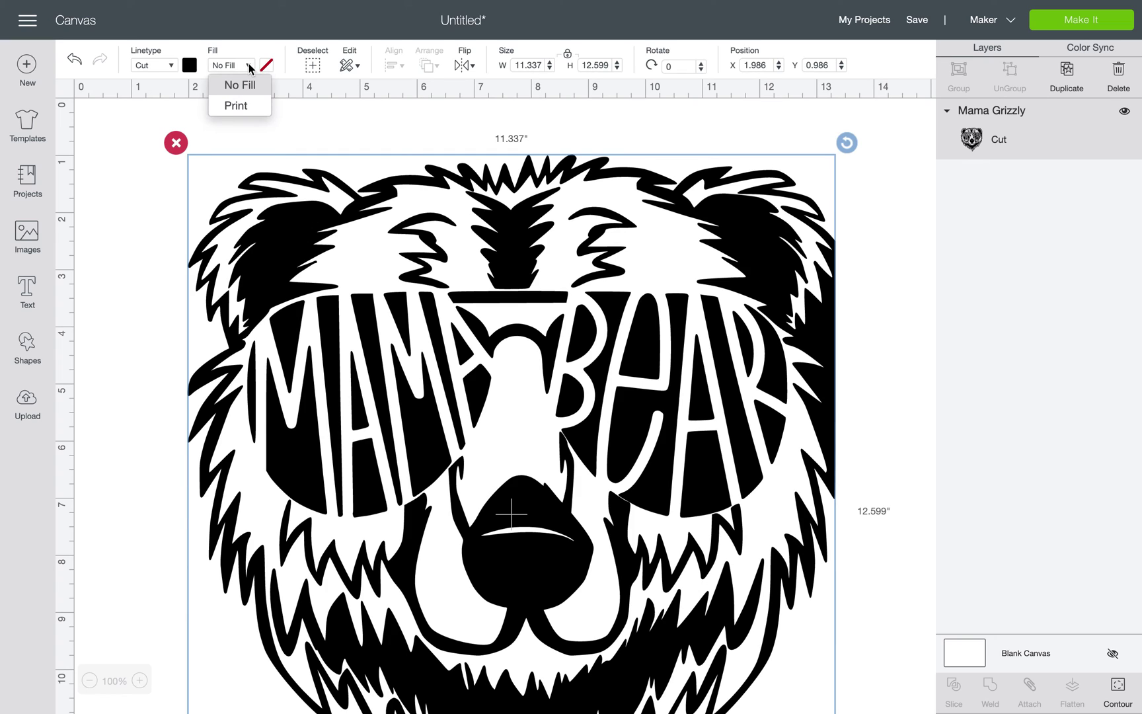
left_click(241, 106)
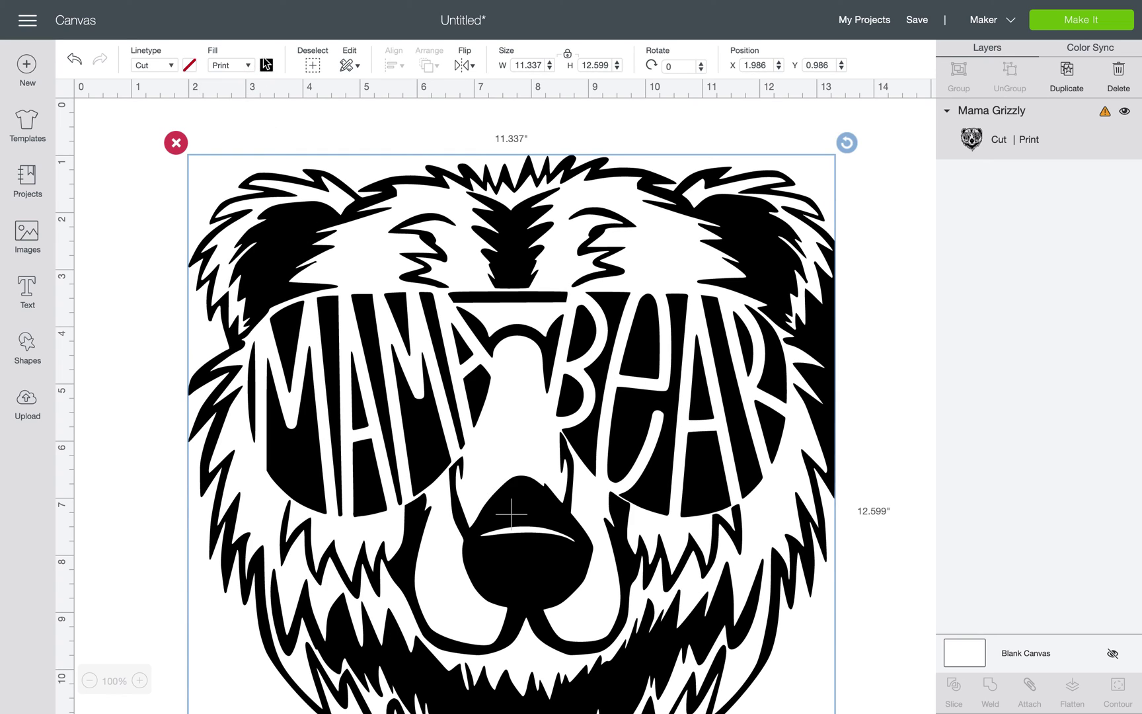
left_click(267, 65)
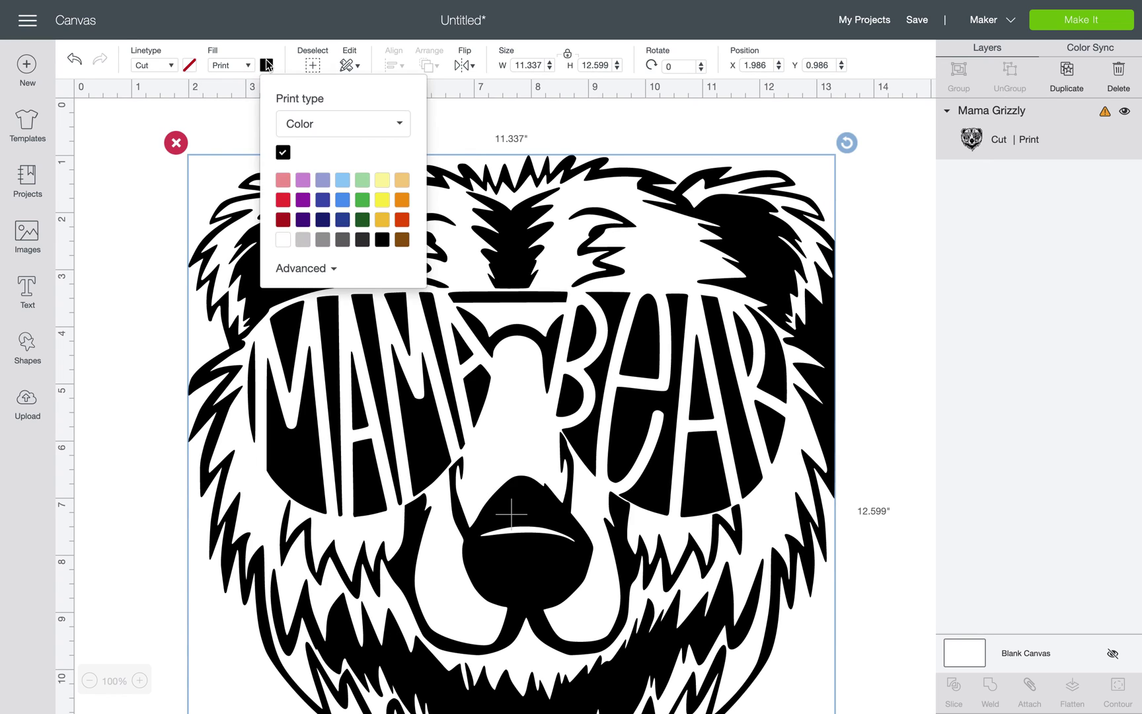
left_click(323, 125)
left_click(298, 176)
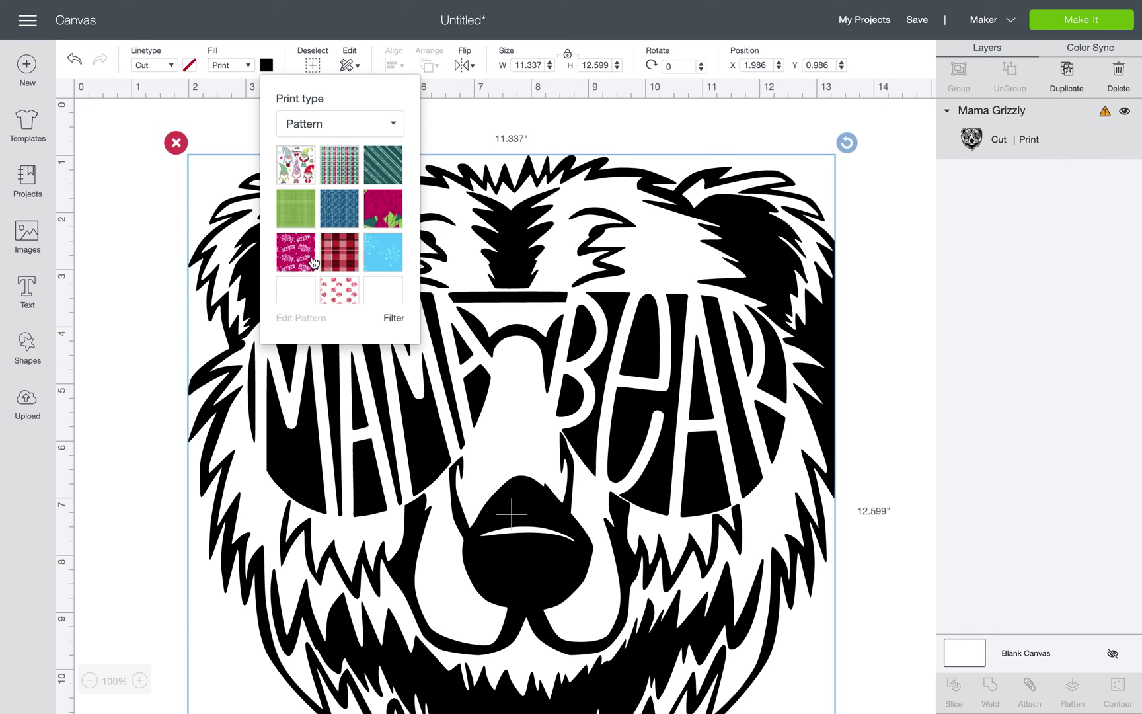
left_click(337, 261)
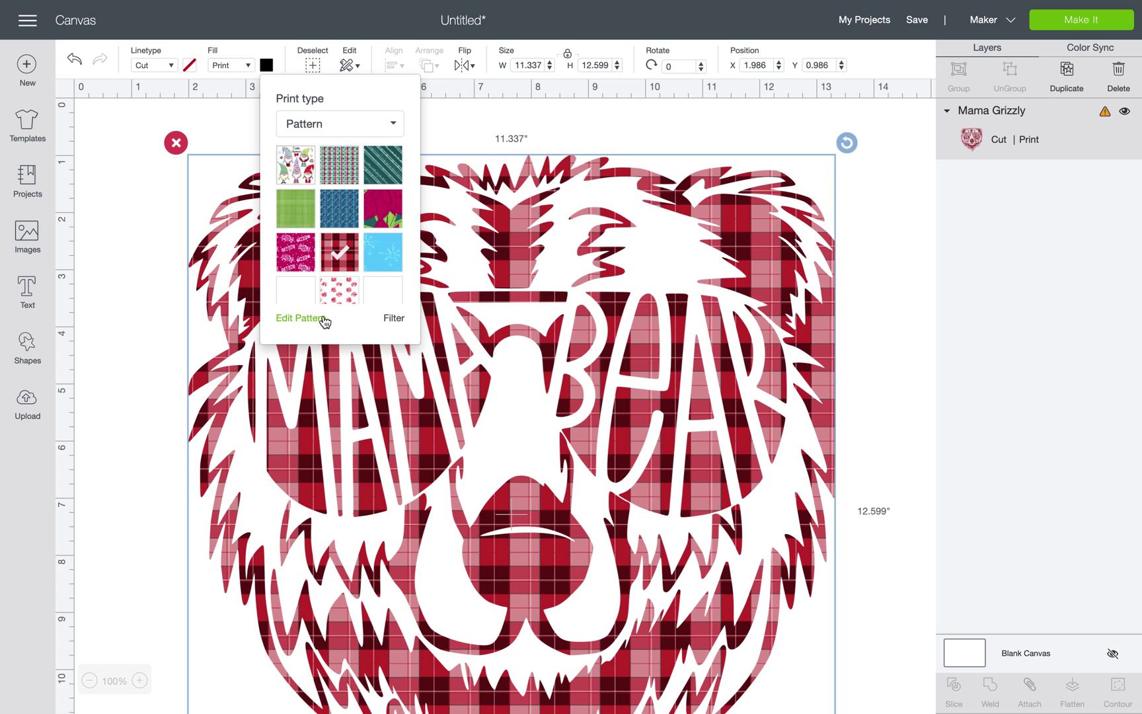
- Set the plaid pattern scale to 150
left_click(288, 318)
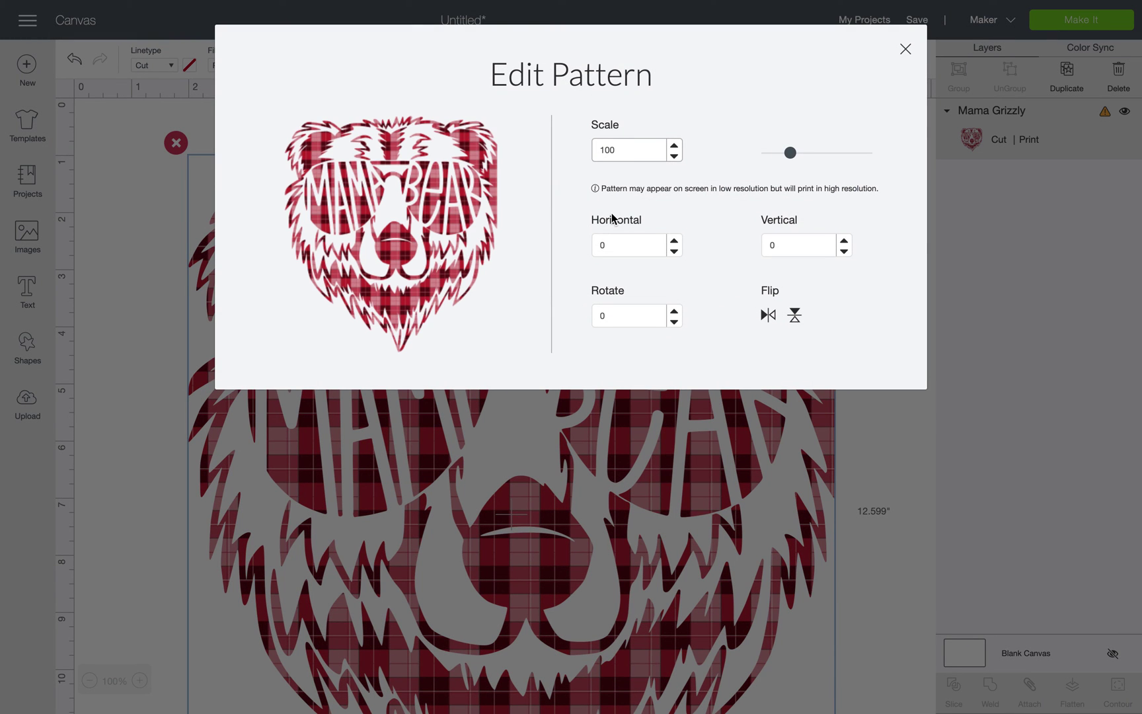
left_click(674, 145)
left_click(674, 145)
double_click(643, 146)
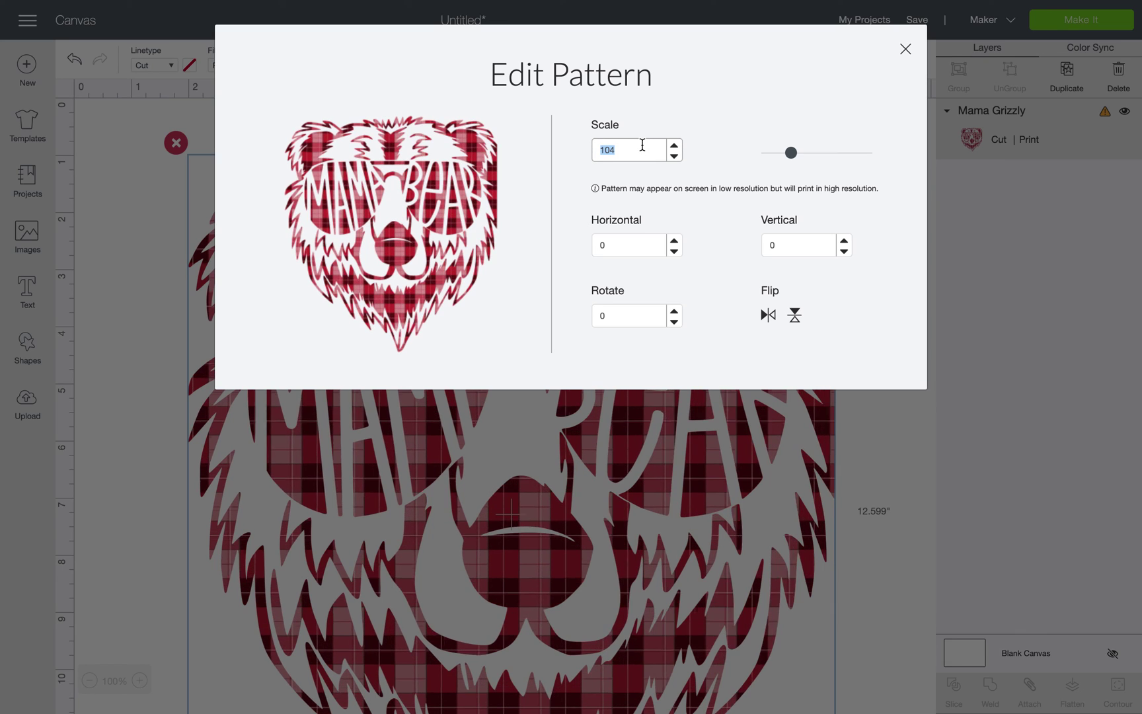
type("150")
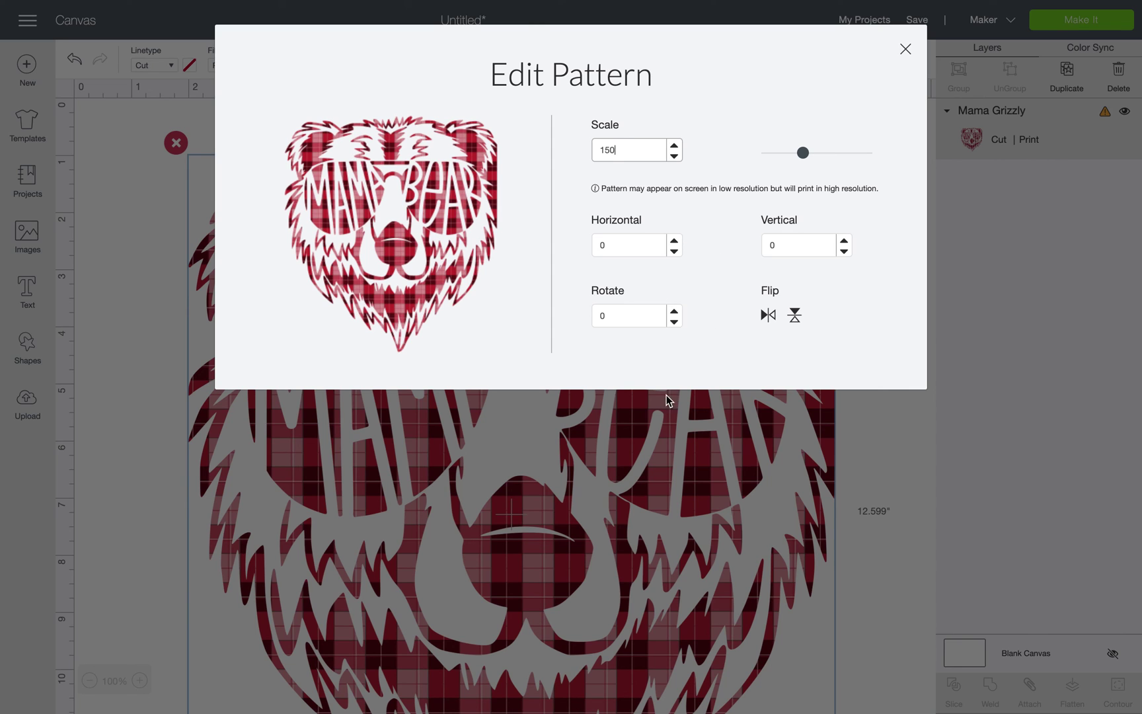
left_click(647, 411)
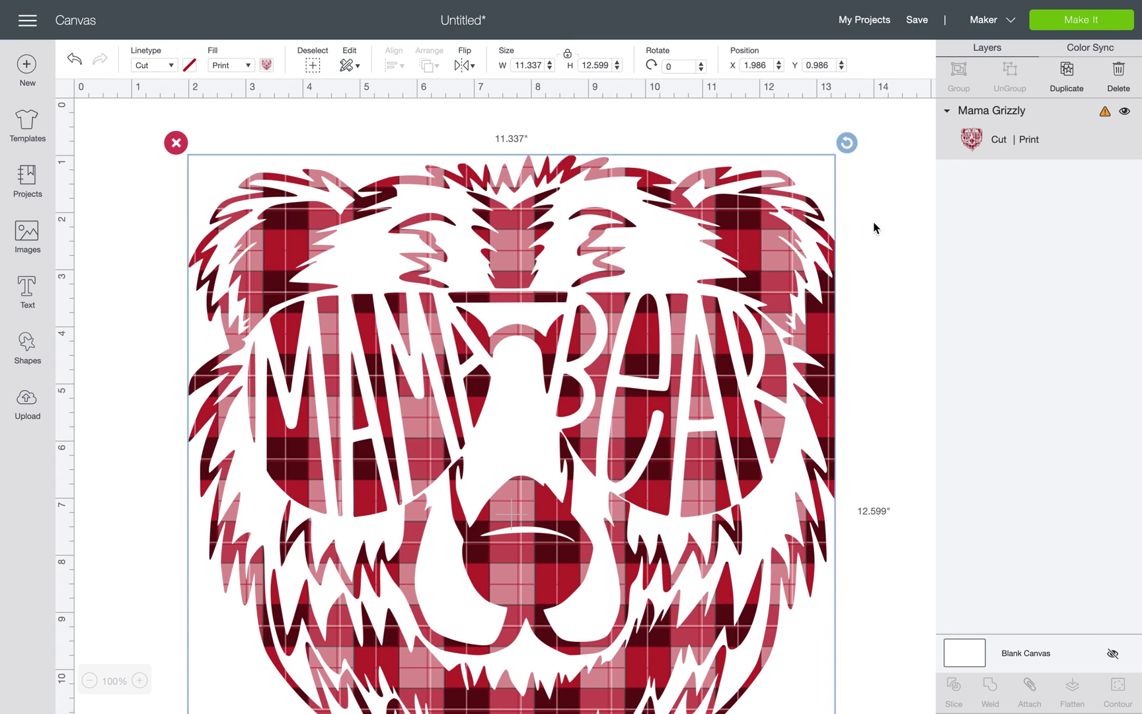
- Move the bear higher and drag-shrink it to about 8 inches wide
left_click_drag(691, 297, 691, 254)
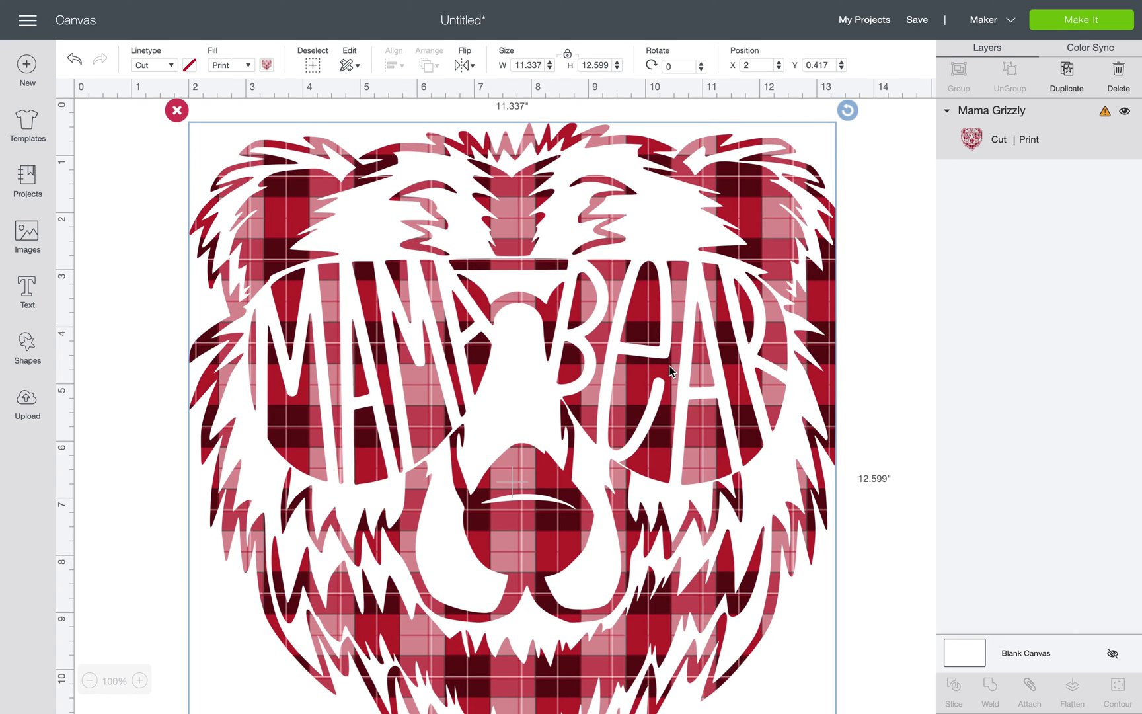
scroll(647, 201, "down", 5)
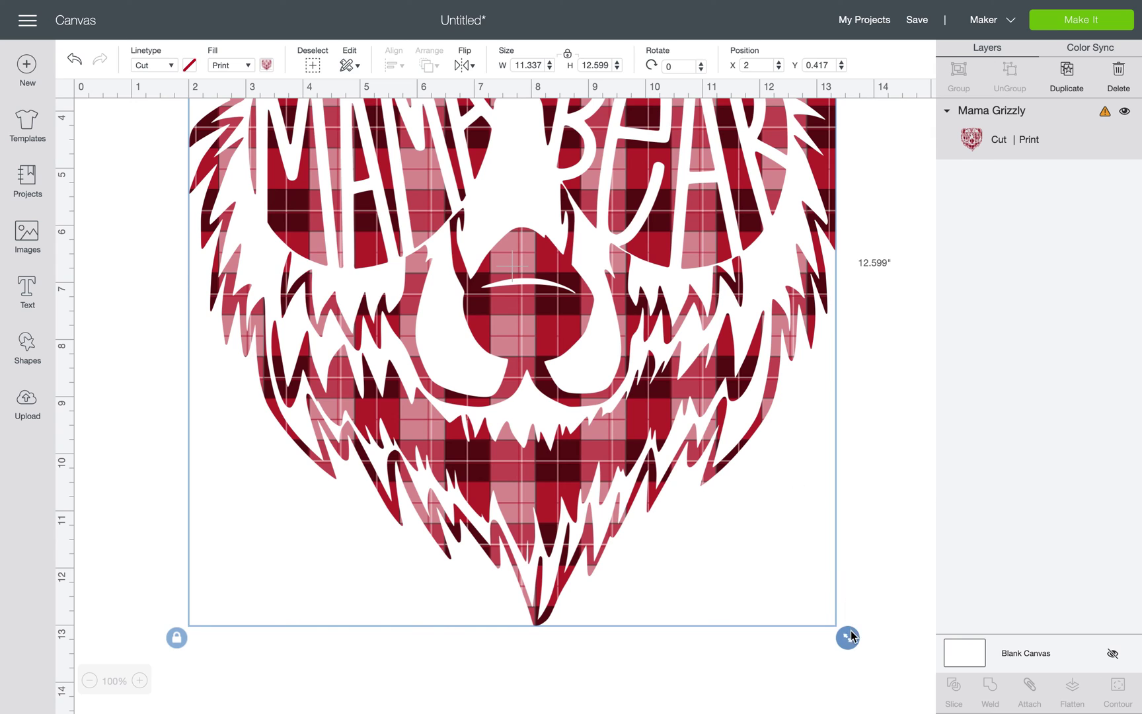
left_click_drag(848, 636, 762, 423)
scroll(762, 423, "up", 5)
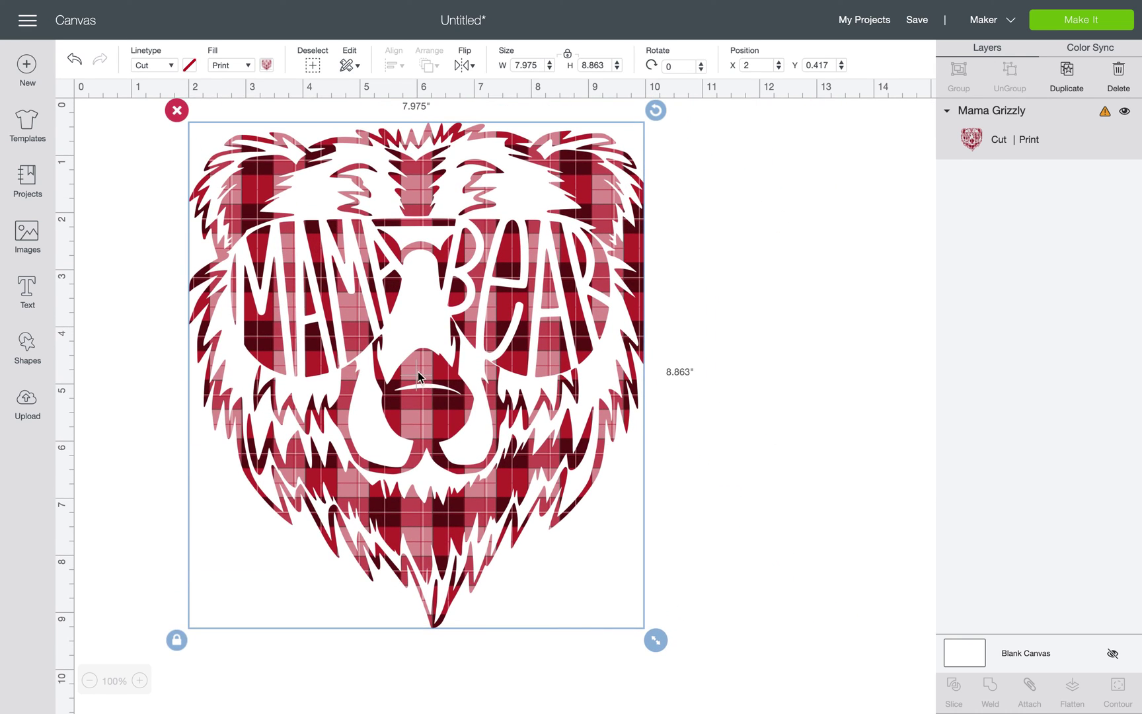
left_click_drag(417, 372, 498, 386)
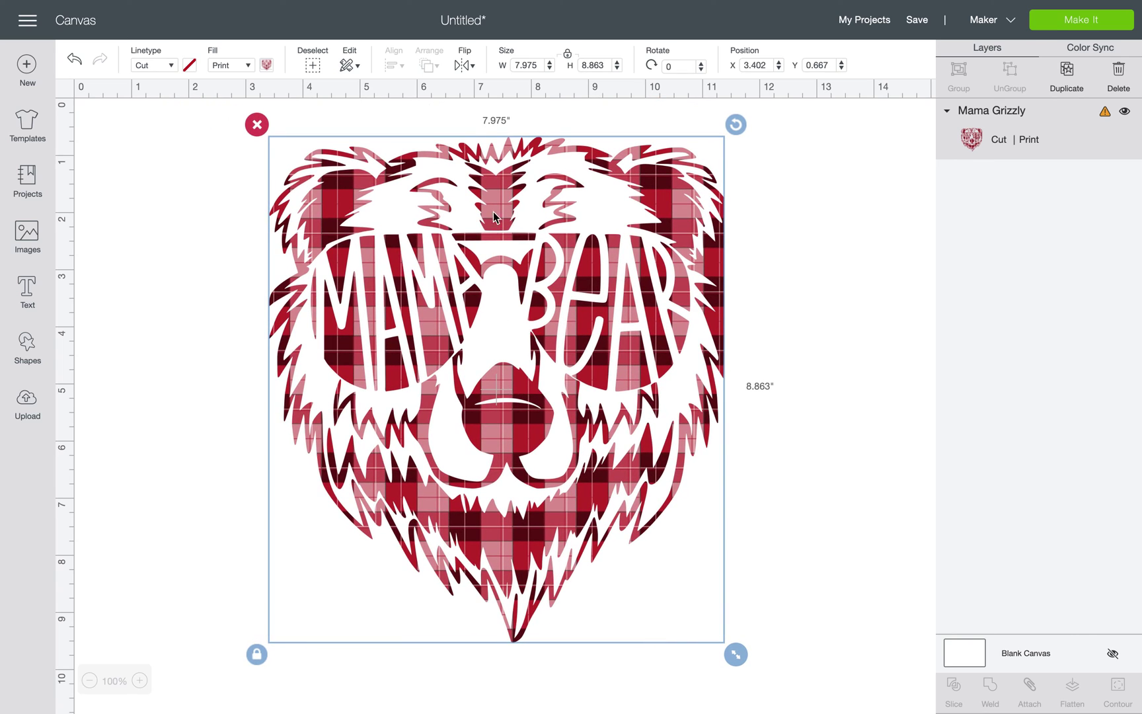
scroll(507, 139, "down", 1)
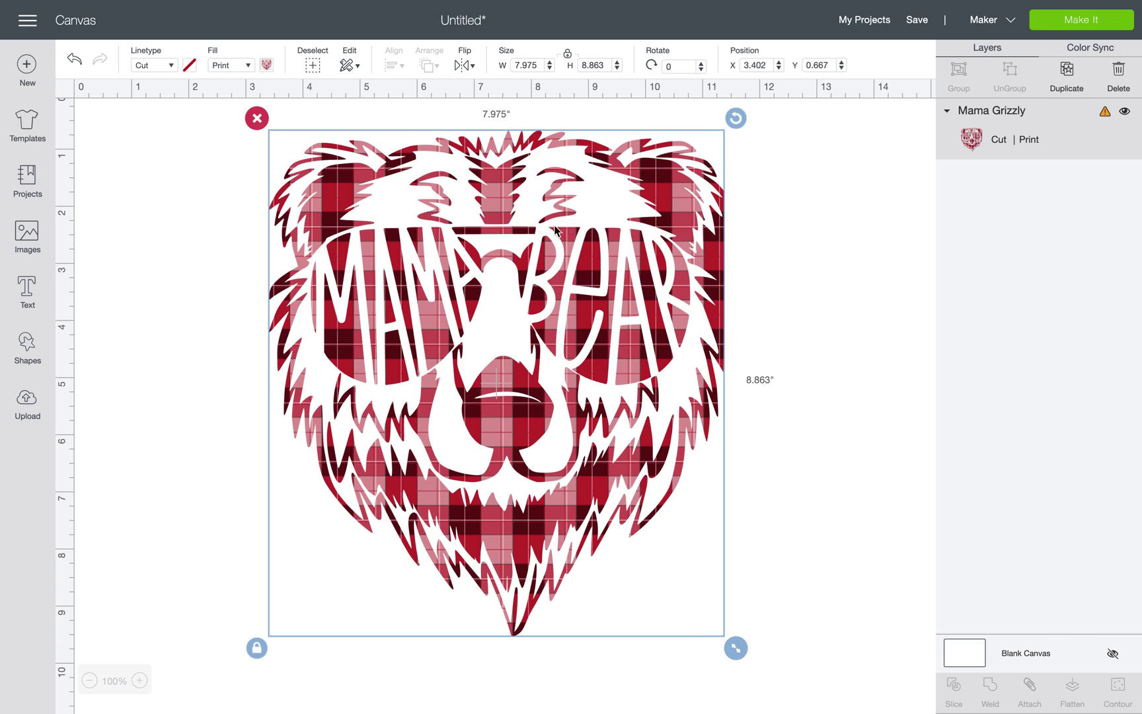
- Try a 9 in height, then undo the accidental shrink back to the full plaid bear
double_click(533, 64)
double_click(592, 66)
type("9")
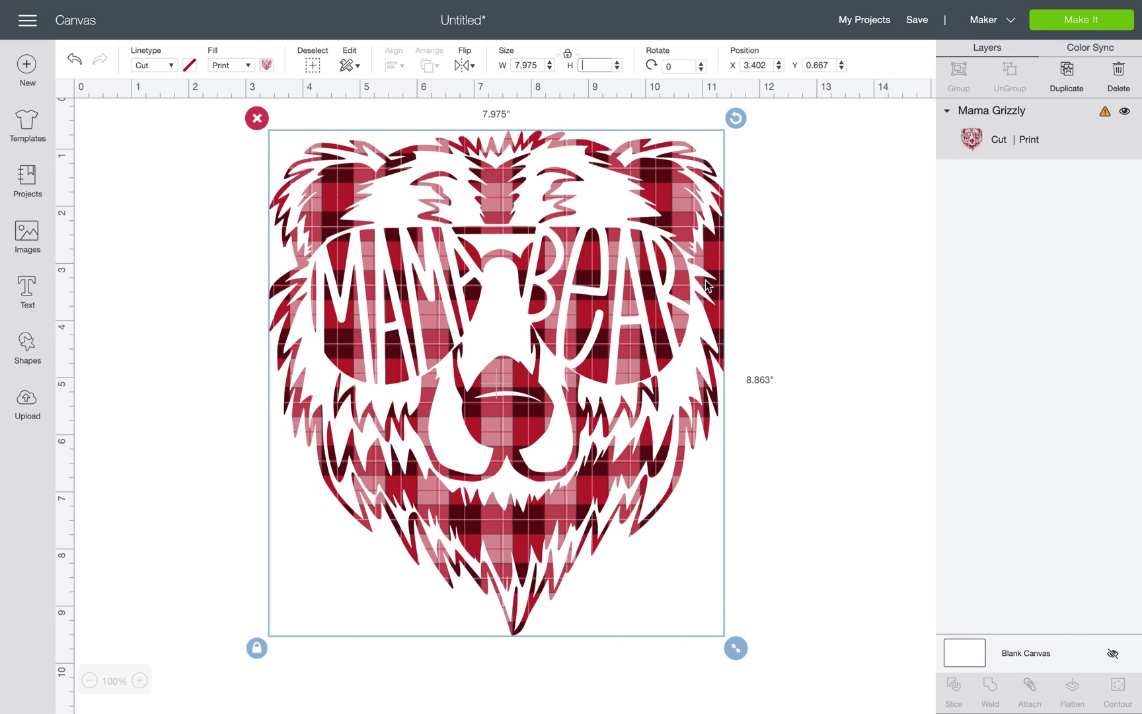
left_click(532, 66)
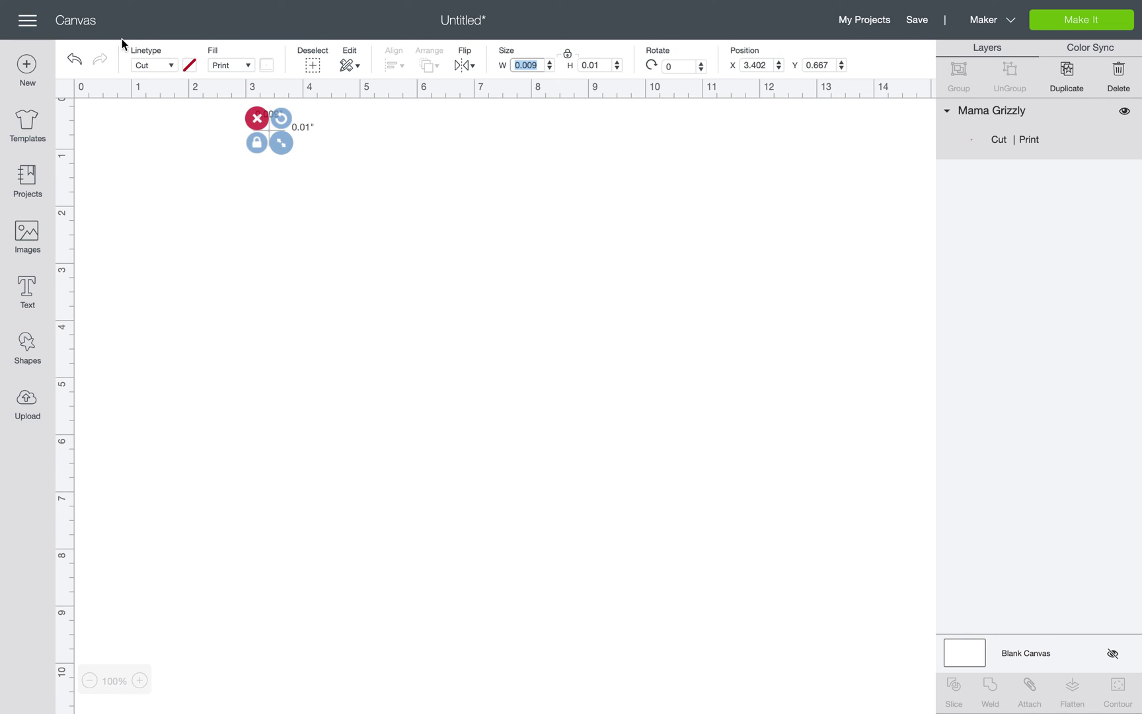
left_click(67, 63)
left_click(68, 62)
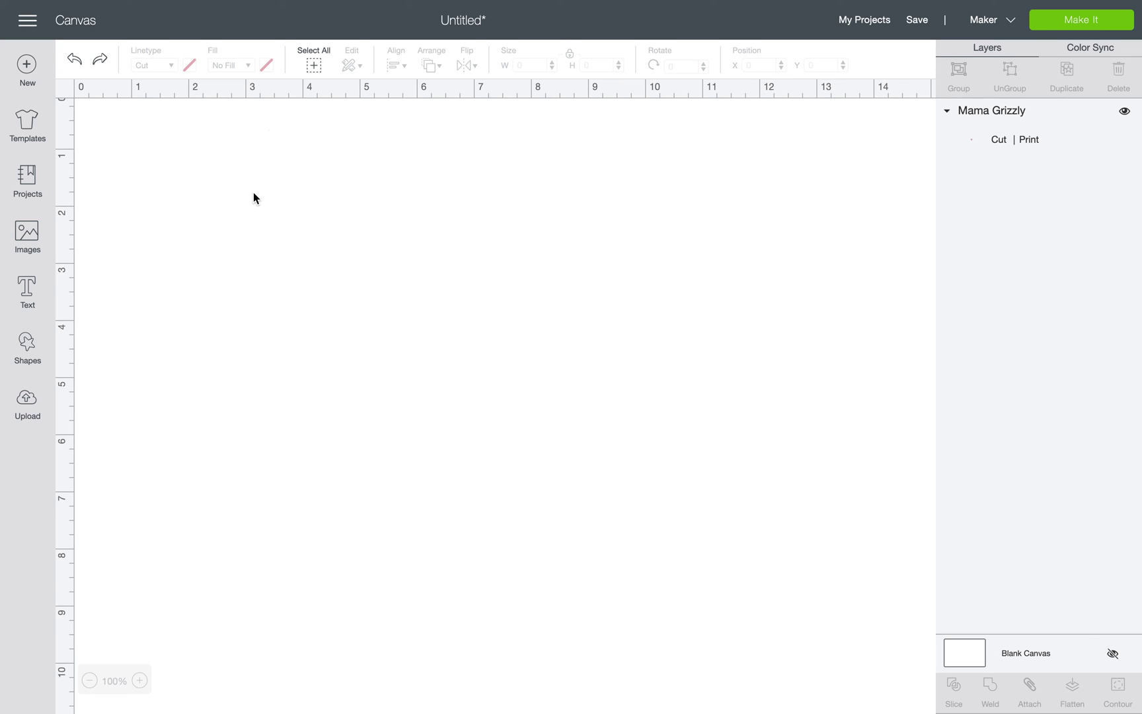
left_click(971, 138)
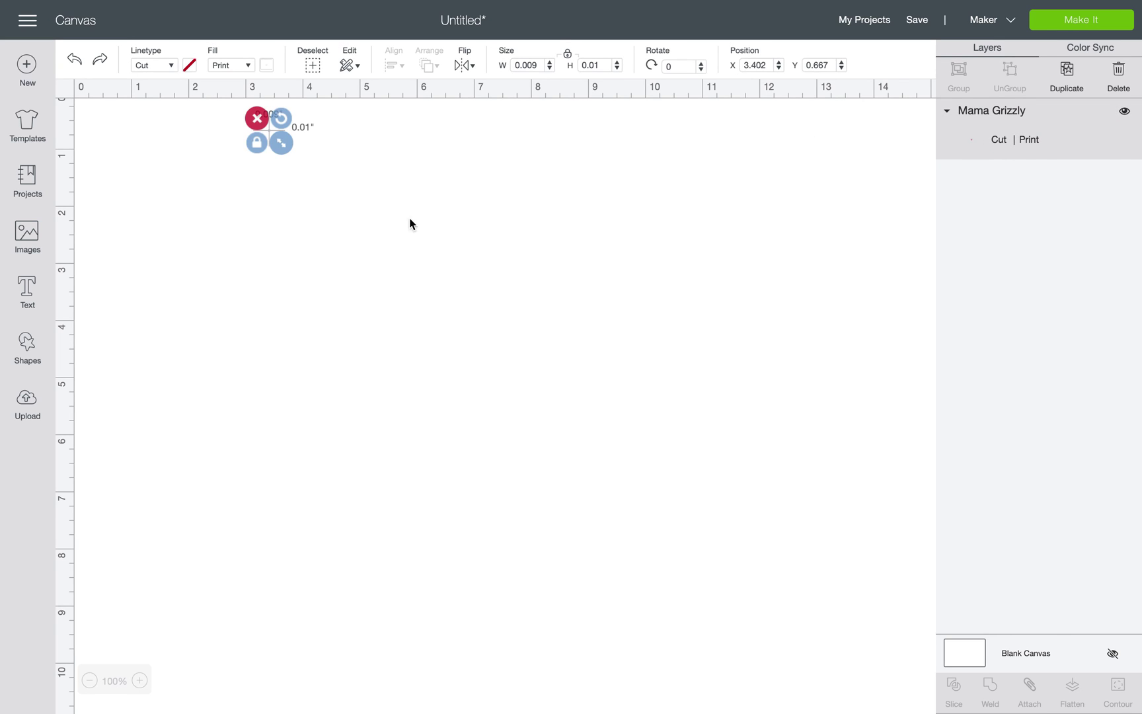
left_click(79, 58)
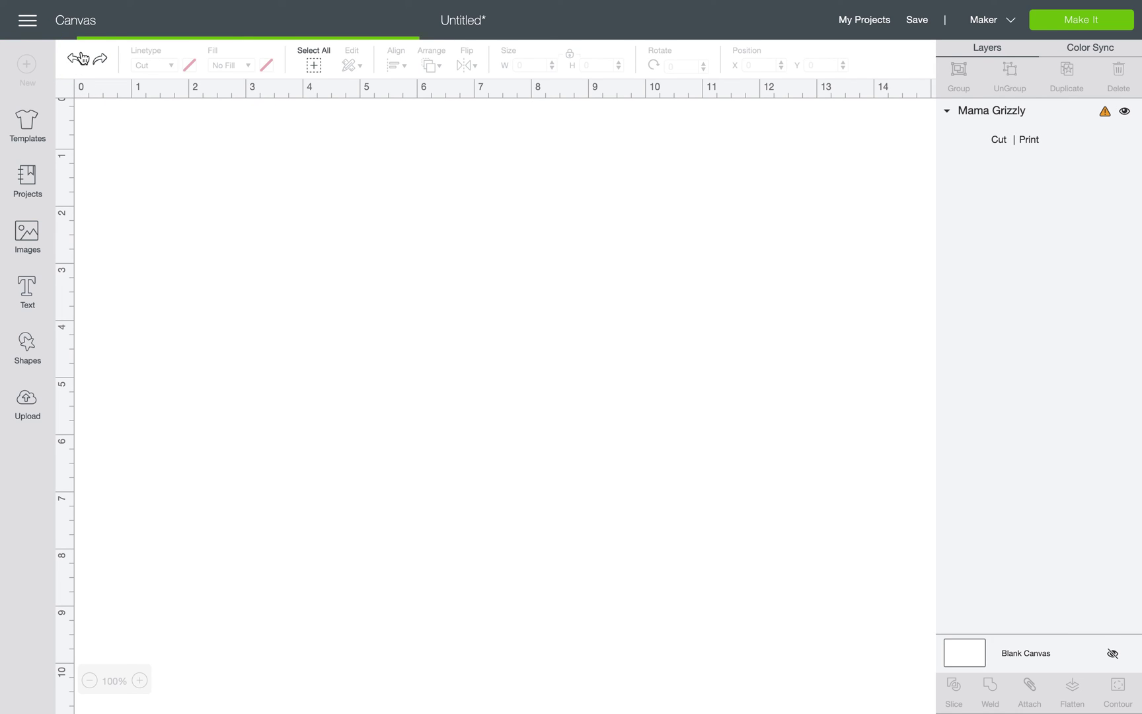
- Set the bear's width to 6.75 in and move it left to X 1
left_click(485, 246)
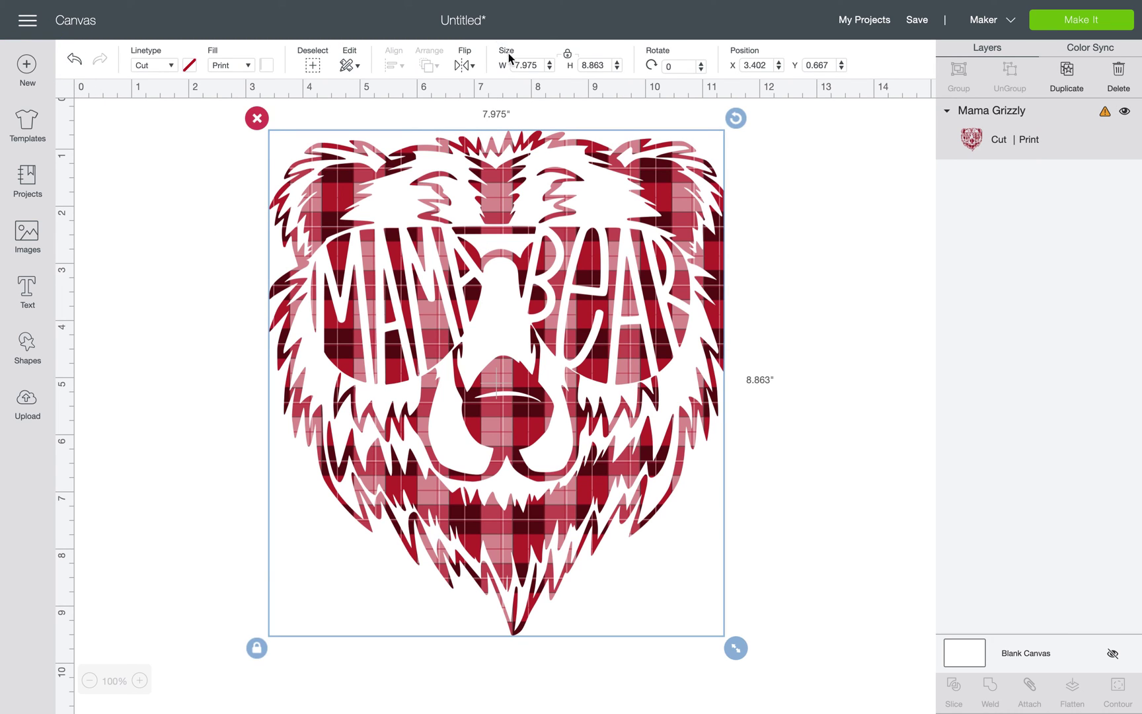
left_click(528, 64)
type("6.75")
key("Return")
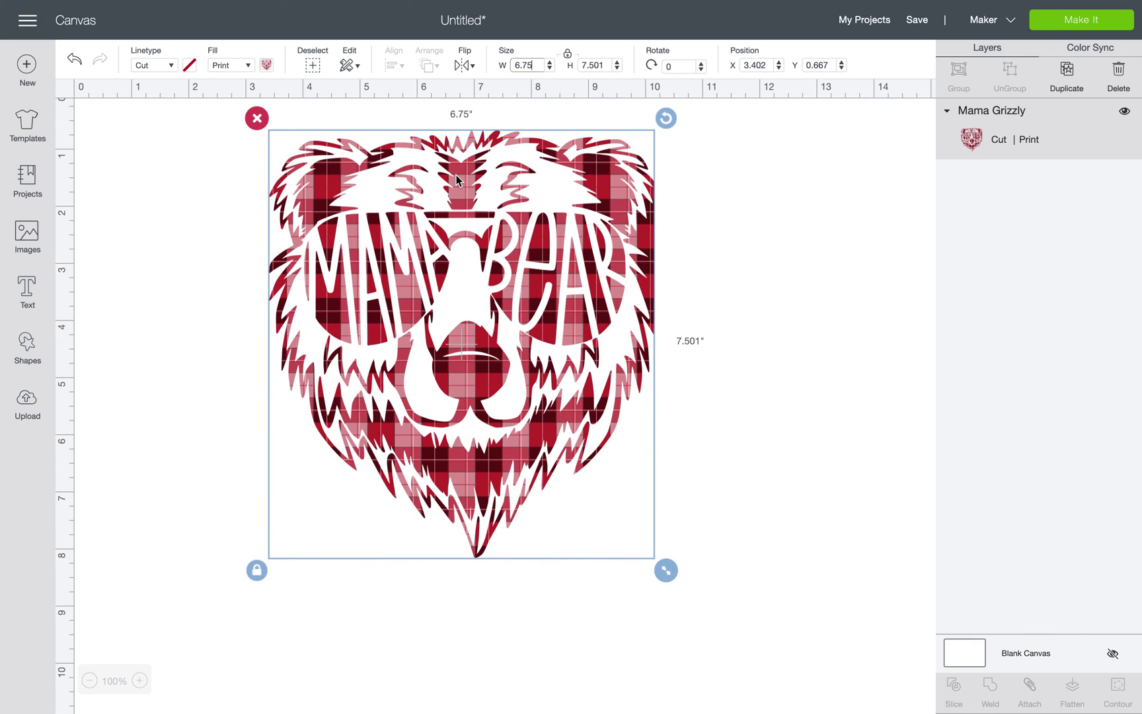
left_click_drag(456, 179, 321, 171)
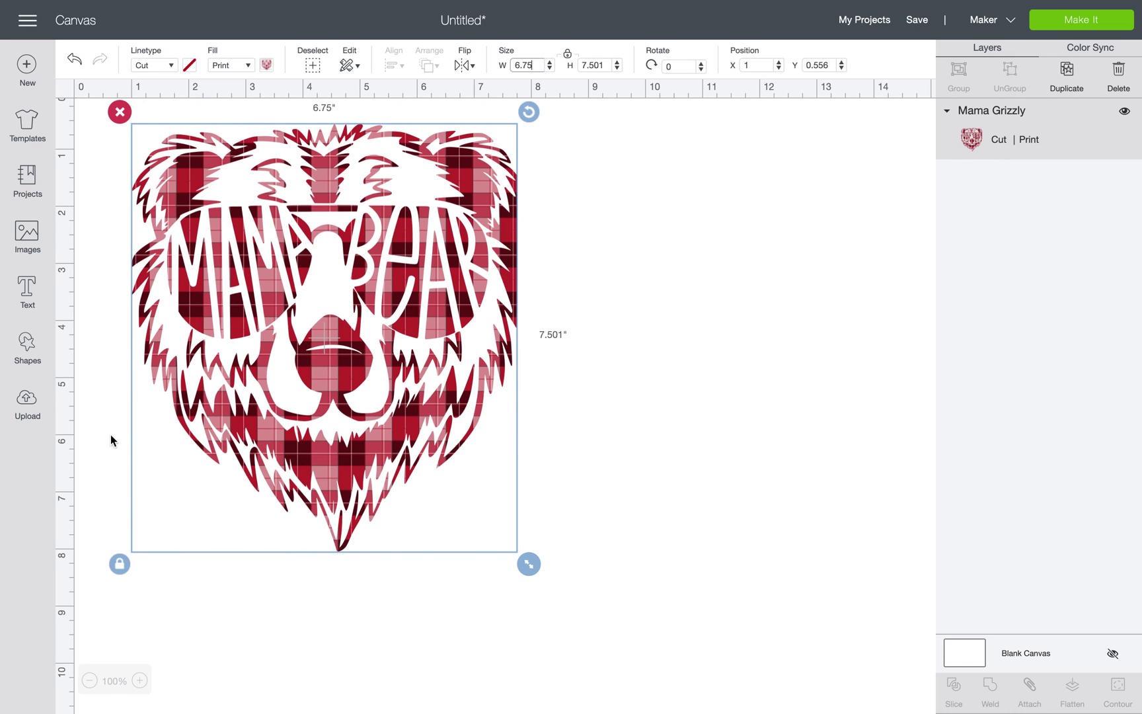
- Browse through all 328 uploaded images, then leave the uploads library
left_click(51, 386)
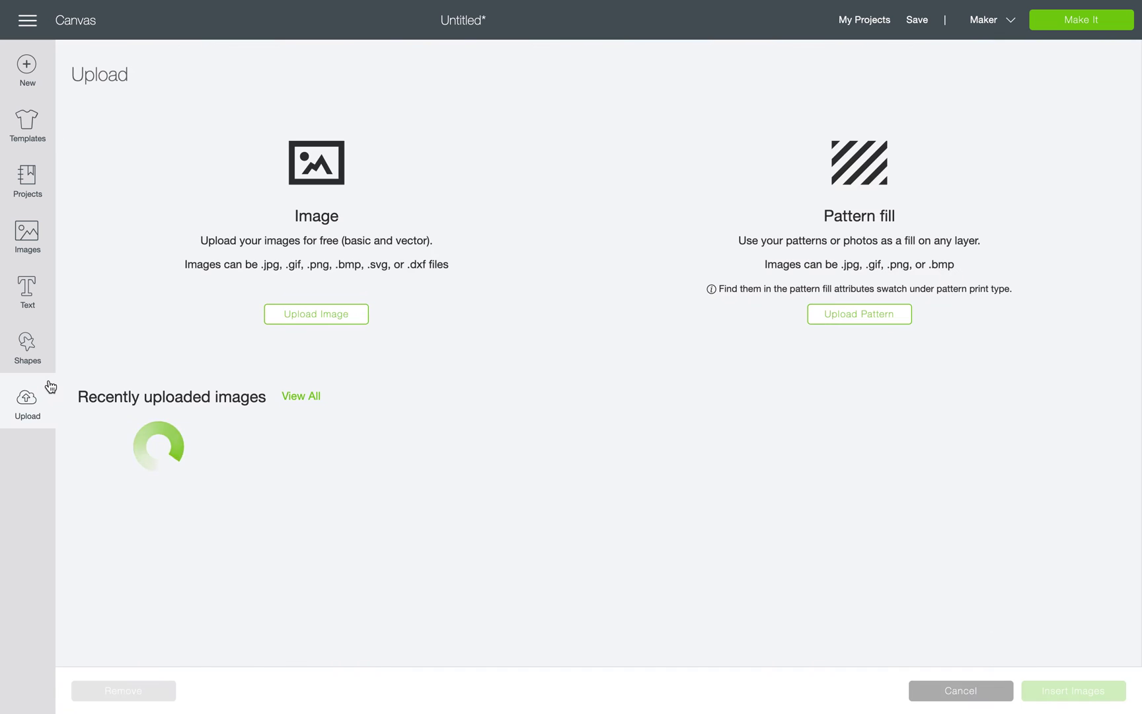
scroll(387, 484, "down", 3)
scroll(387, 484, "down", 1)
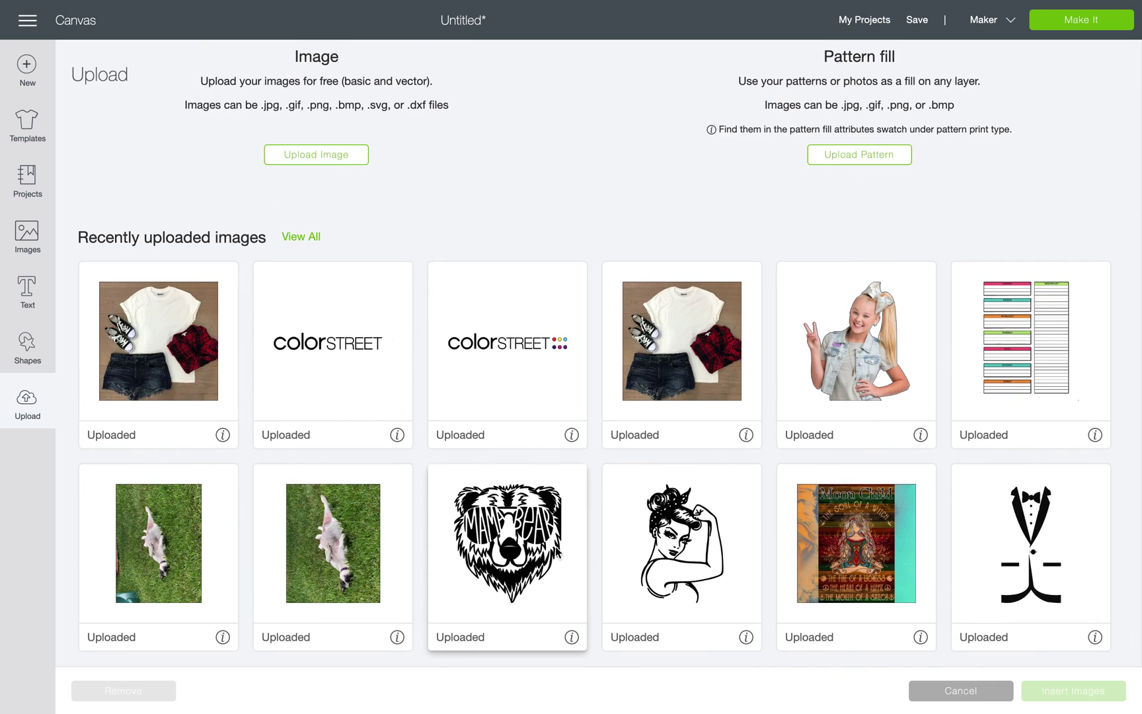
left_click(316, 237)
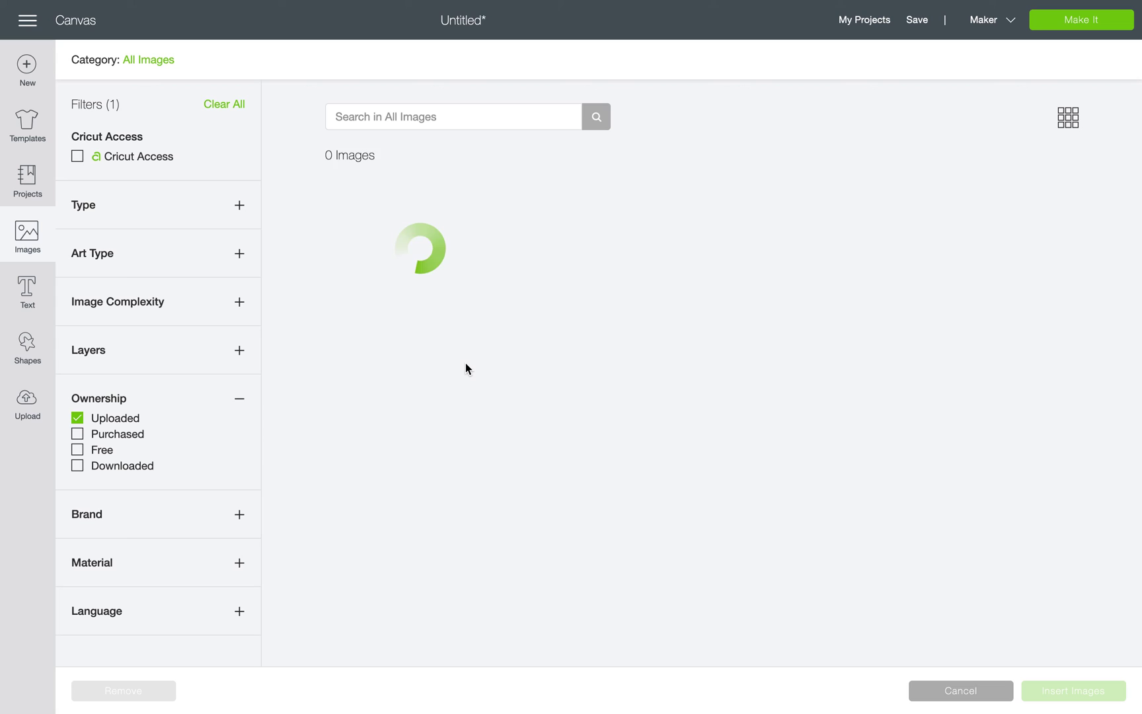
scroll(562, 465, "down", 10)
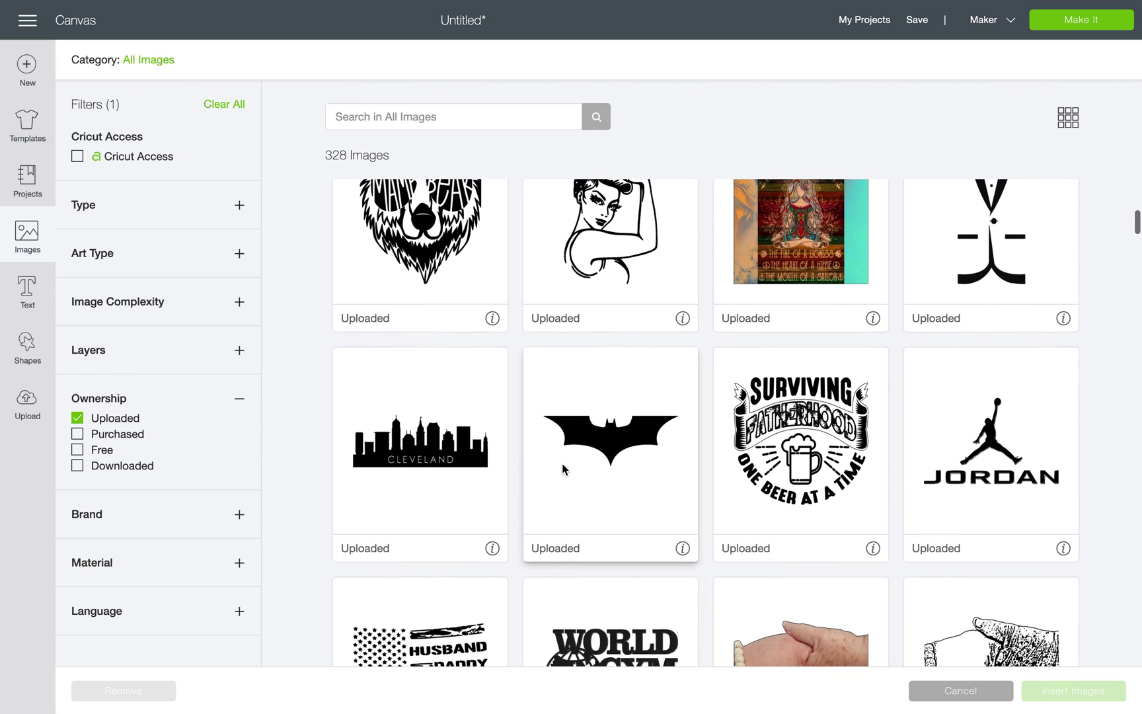
scroll(562, 469, "down", 4)
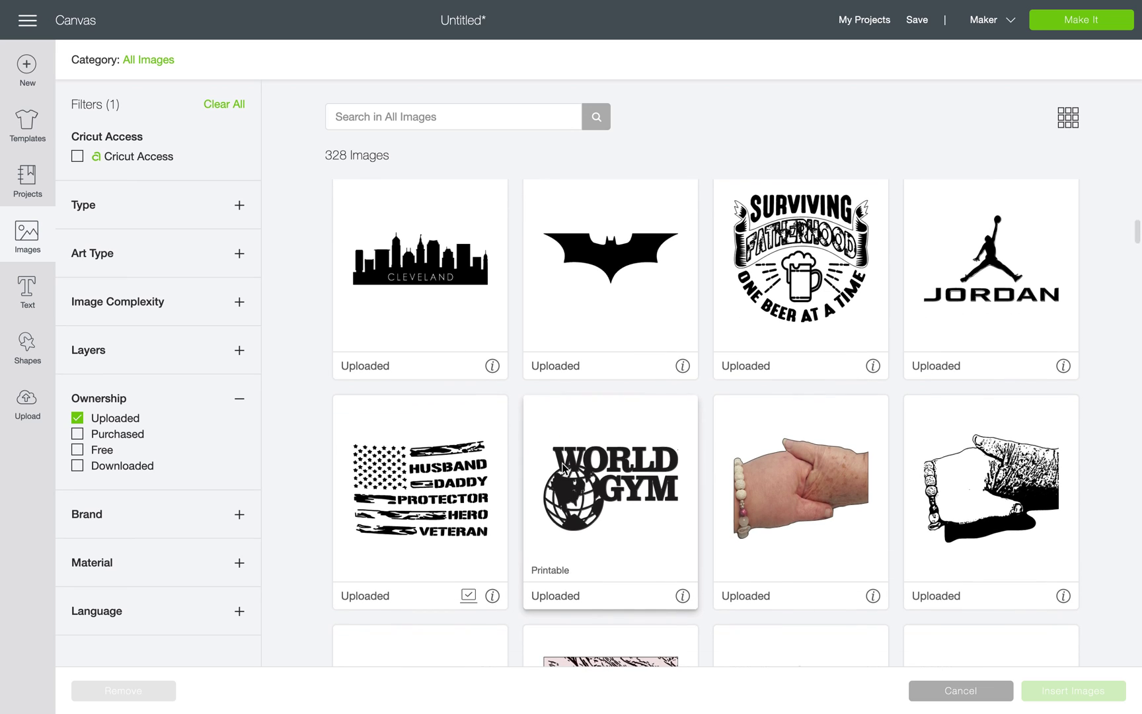
scroll(562, 466, "down", 4)
scroll(562, 465, "down", 6)
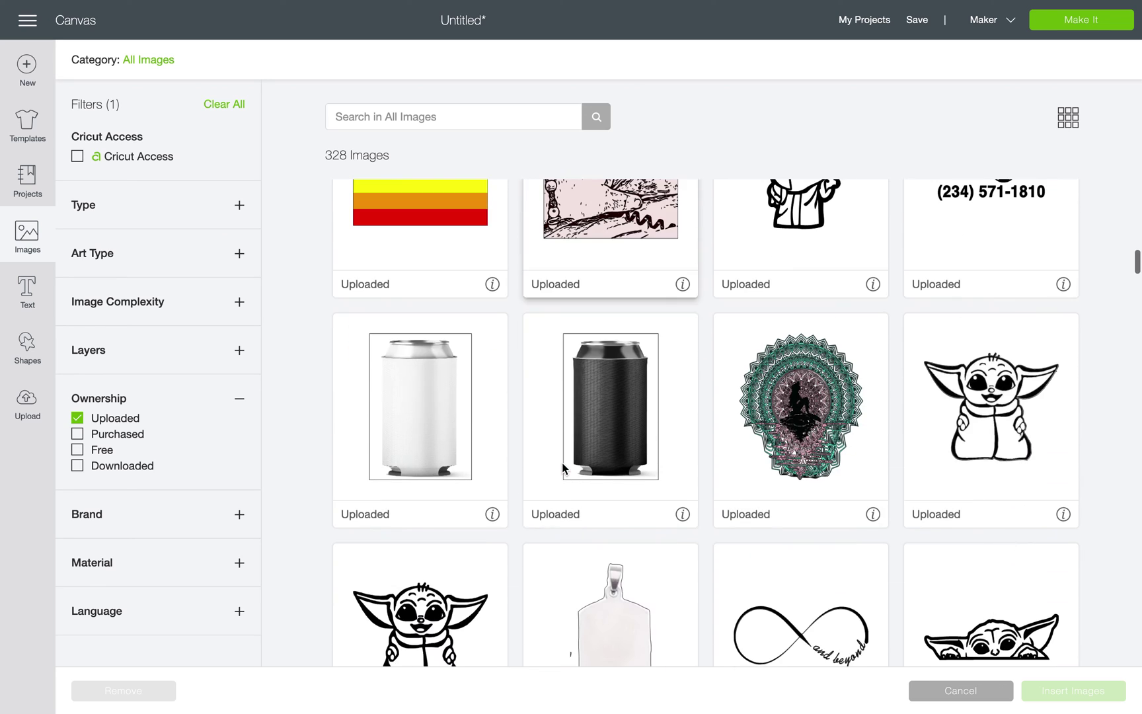
scroll(563, 468, "down", 1)
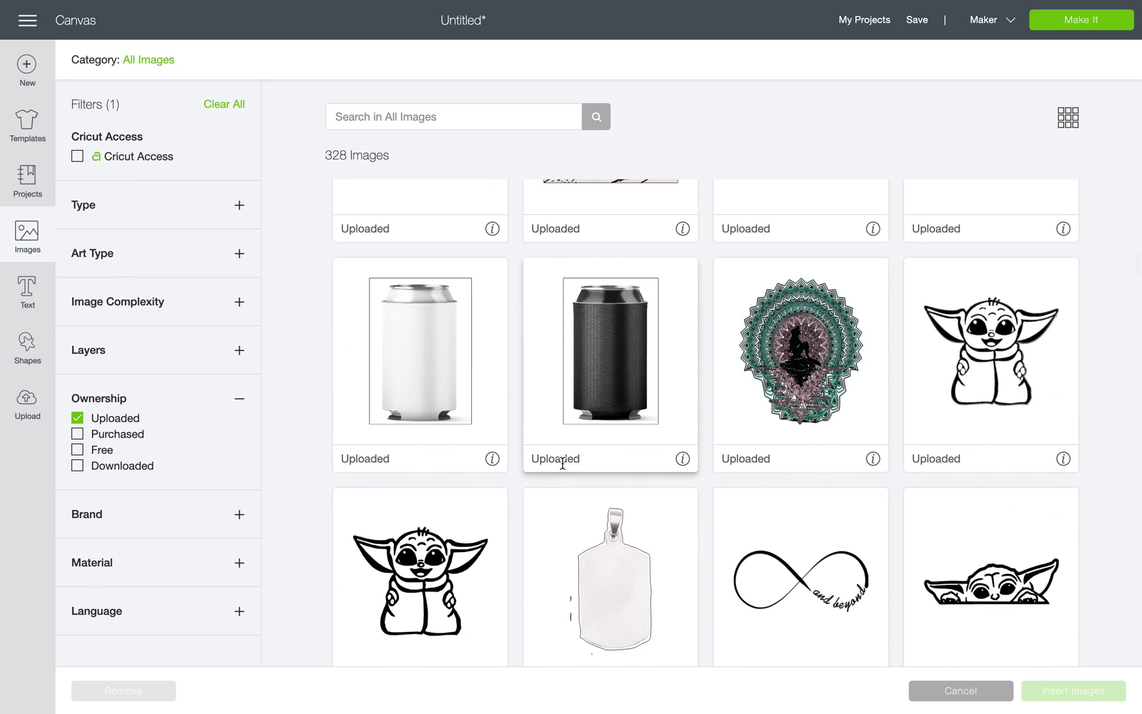
scroll(563, 464, "down", 8)
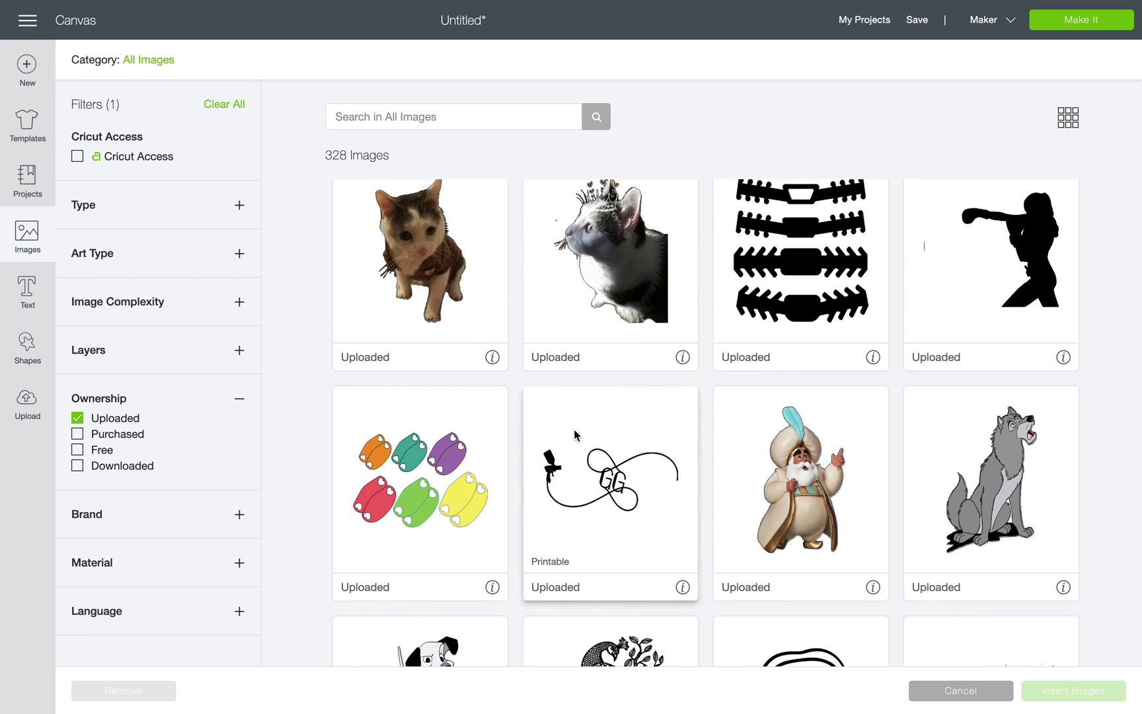
scroll(575, 434, "down", 3)
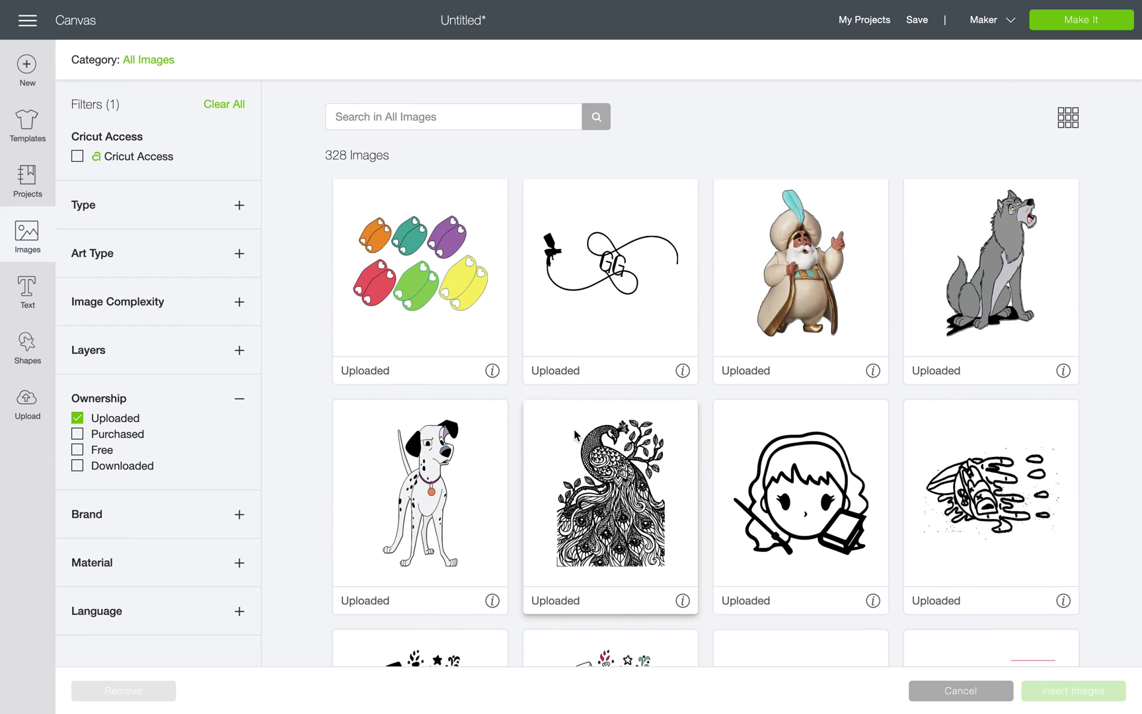
scroll(573, 429, "down", 3)
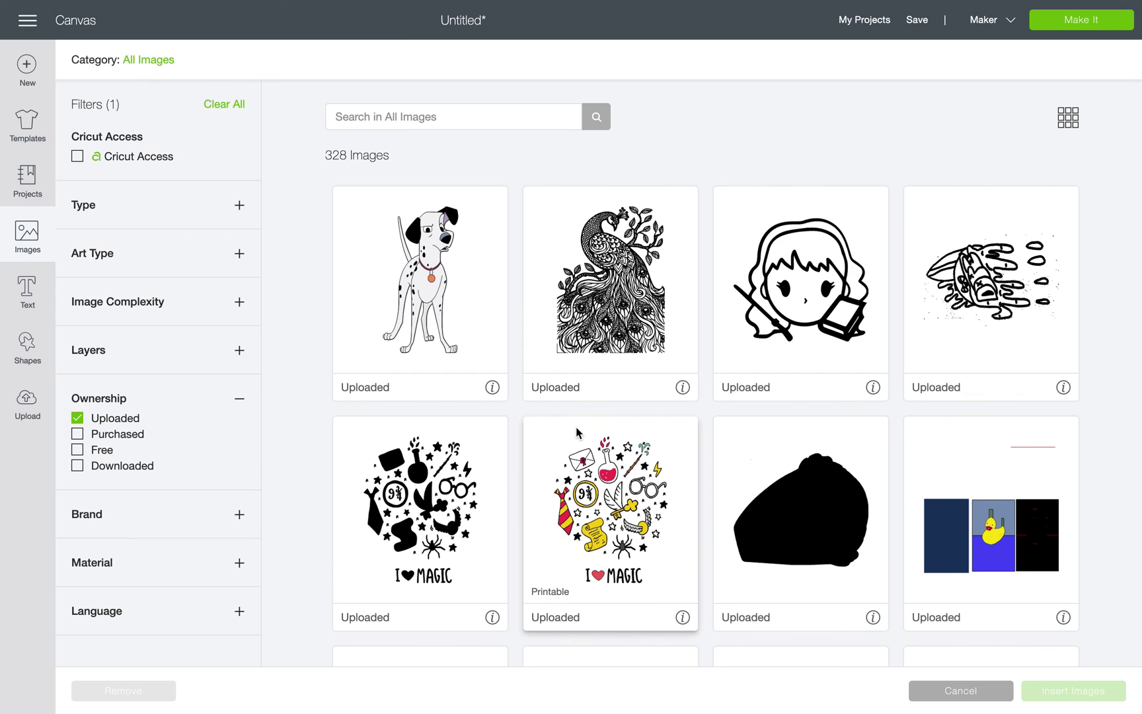
scroll(576, 431, "down", 3)
scroll(575, 431, "down", 1)
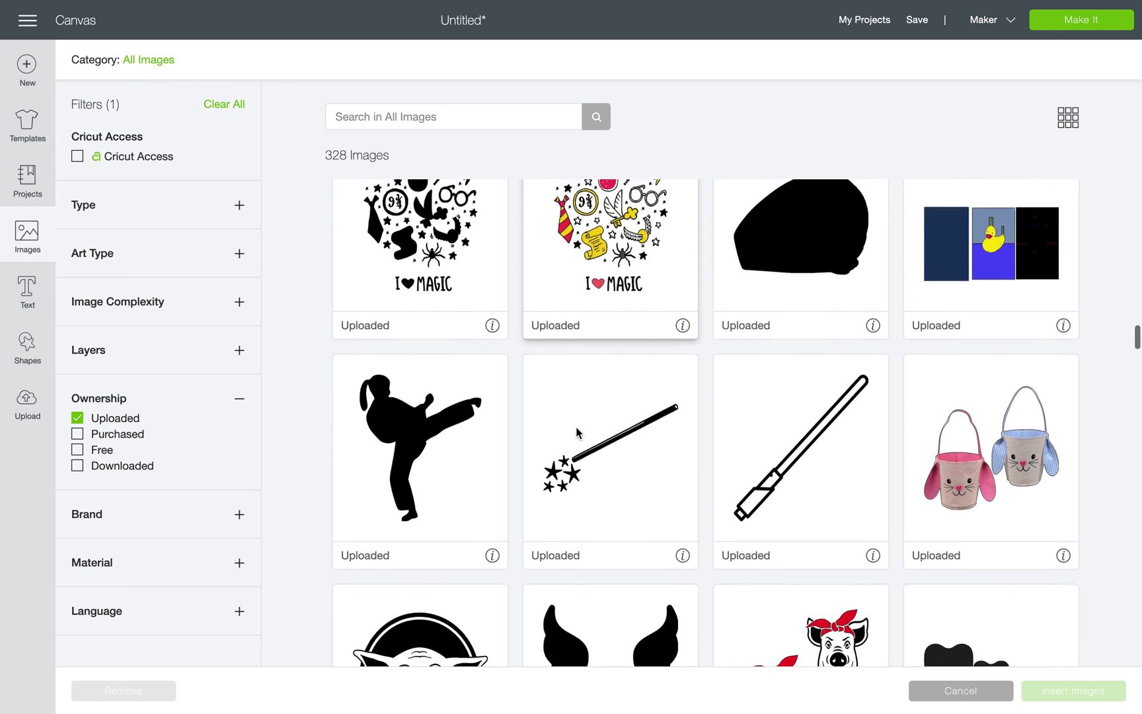
scroll(575, 433, "down", 3)
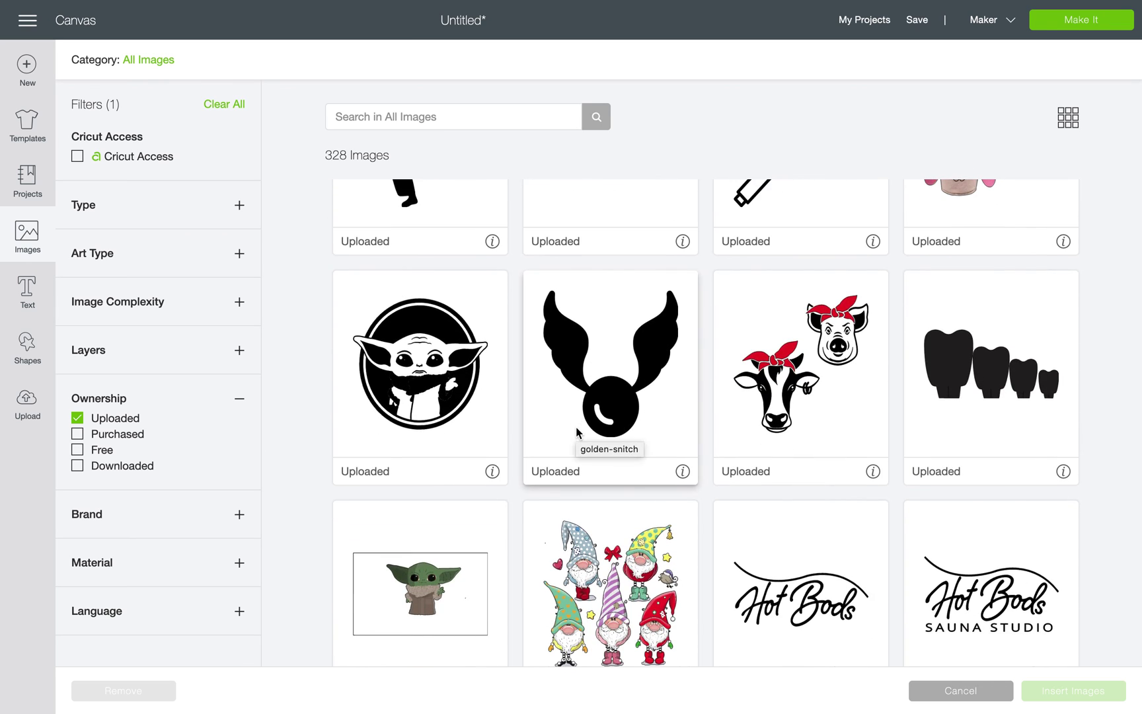
scroll(576, 432, "down", 2)
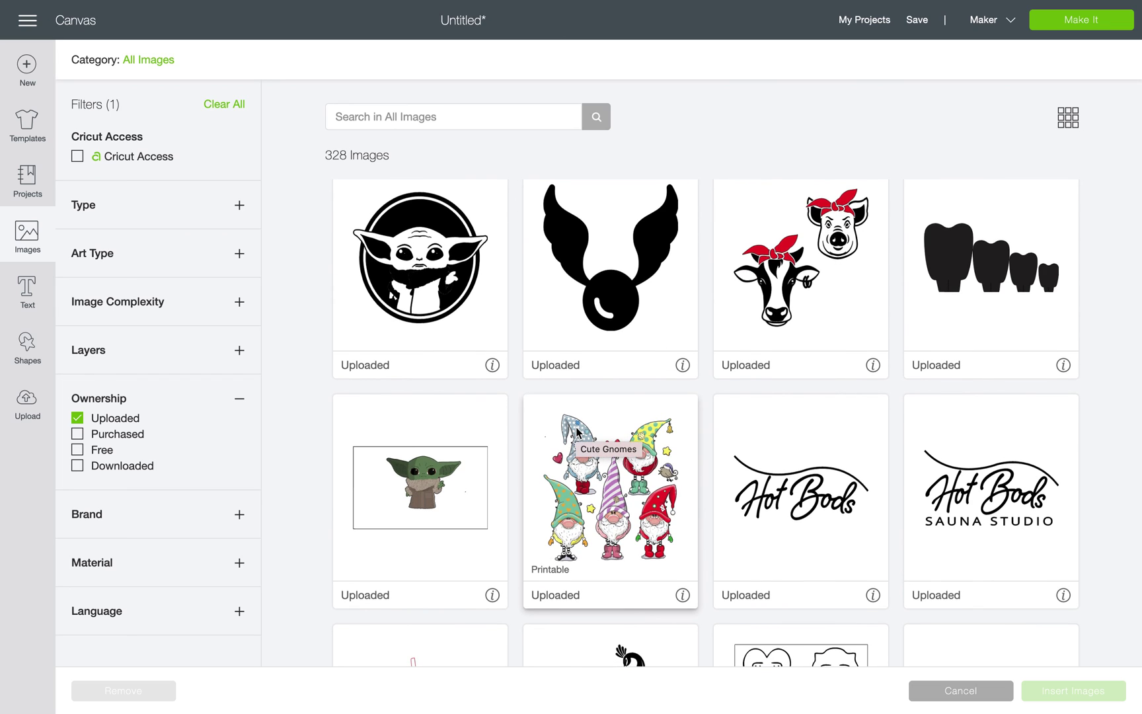
scroll(576, 432, "down", 10)
scroll(576, 432, "up", 1)
scroll(576, 432, "down", 1)
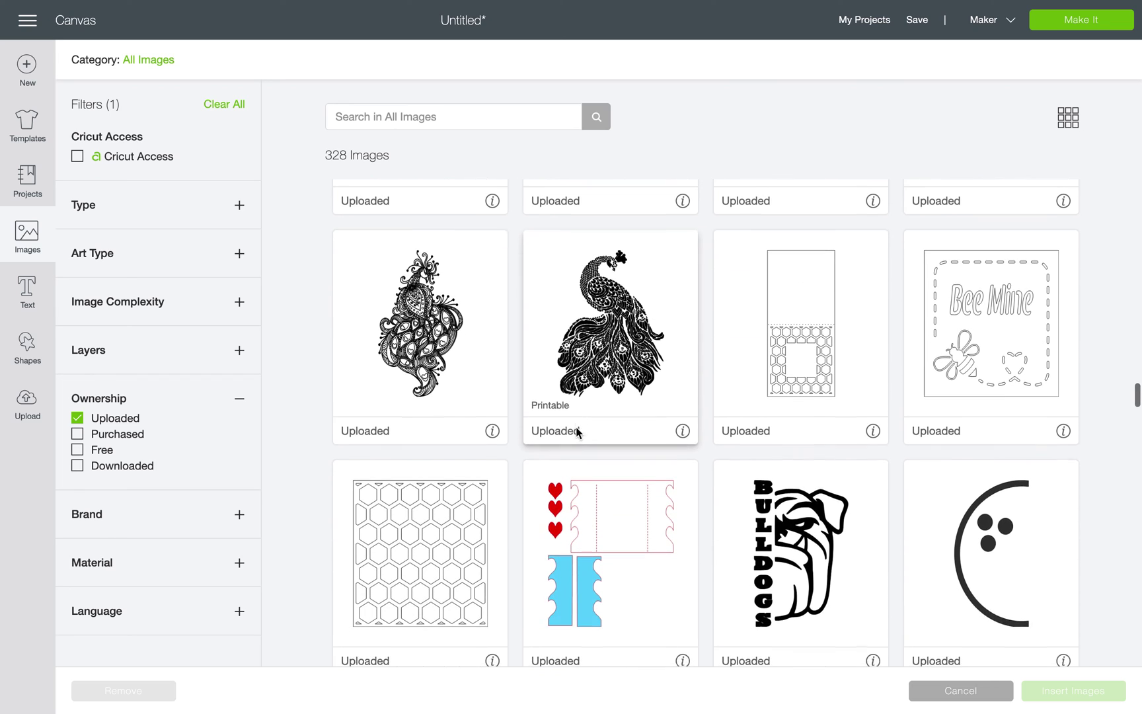
scroll(577, 432, "down", 10)
scroll(577, 432, "up", 2)
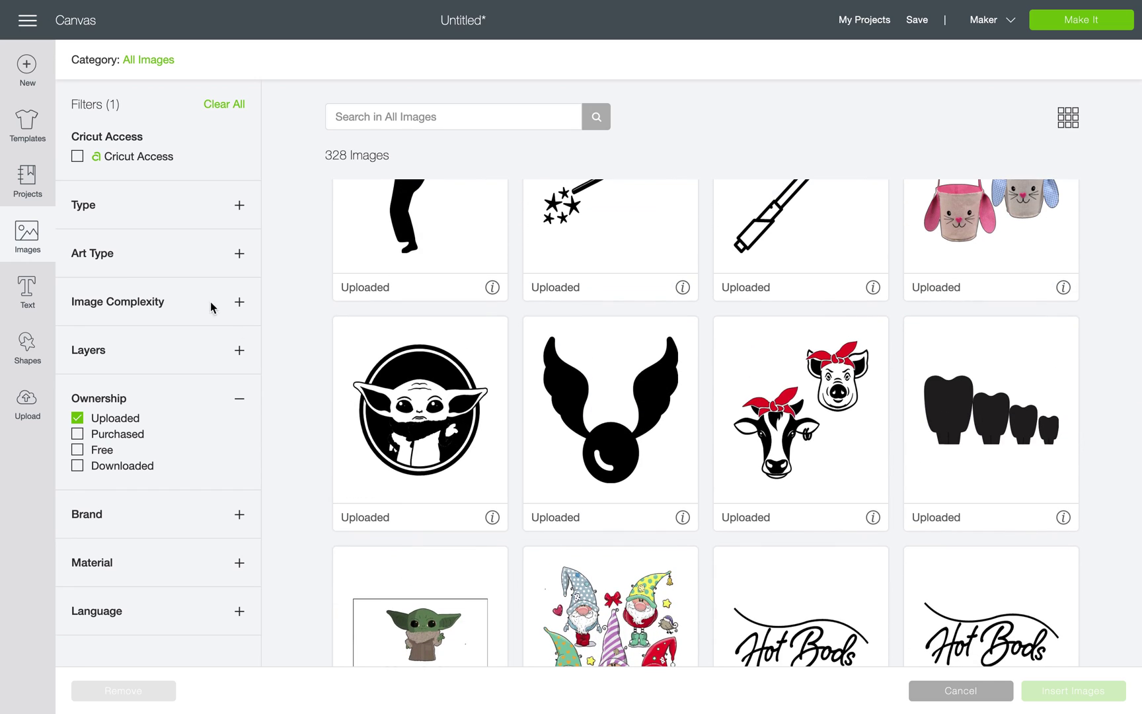
left_click(41, 246)
- Show All Images in the Cricut library (128,768 images) and scroll through the results
left_click(25, 244)
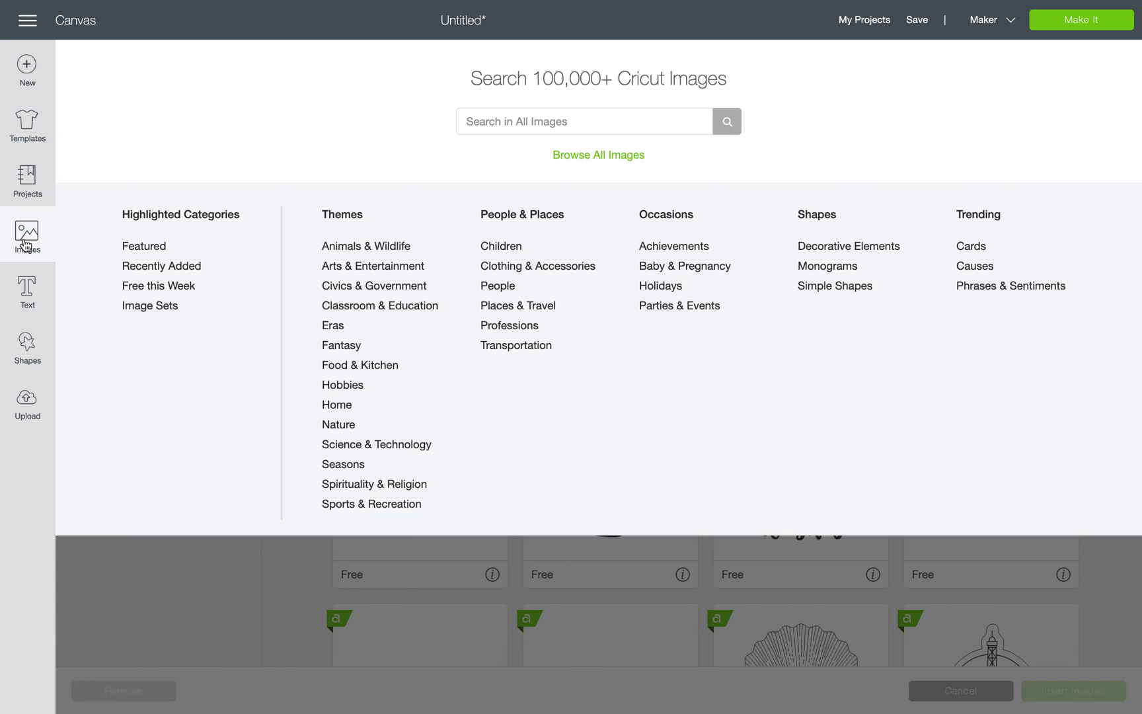
left_click(613, 164)
scroll(609, 333, "down", 5)
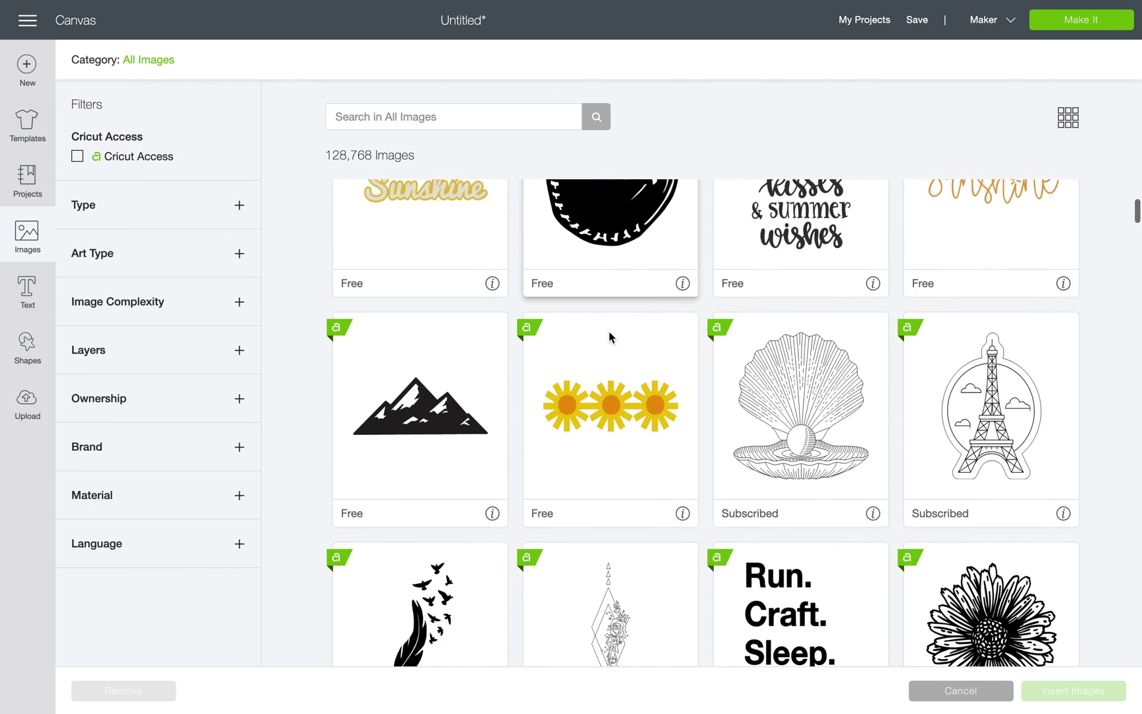
scroll(608, 334, "down", 9)
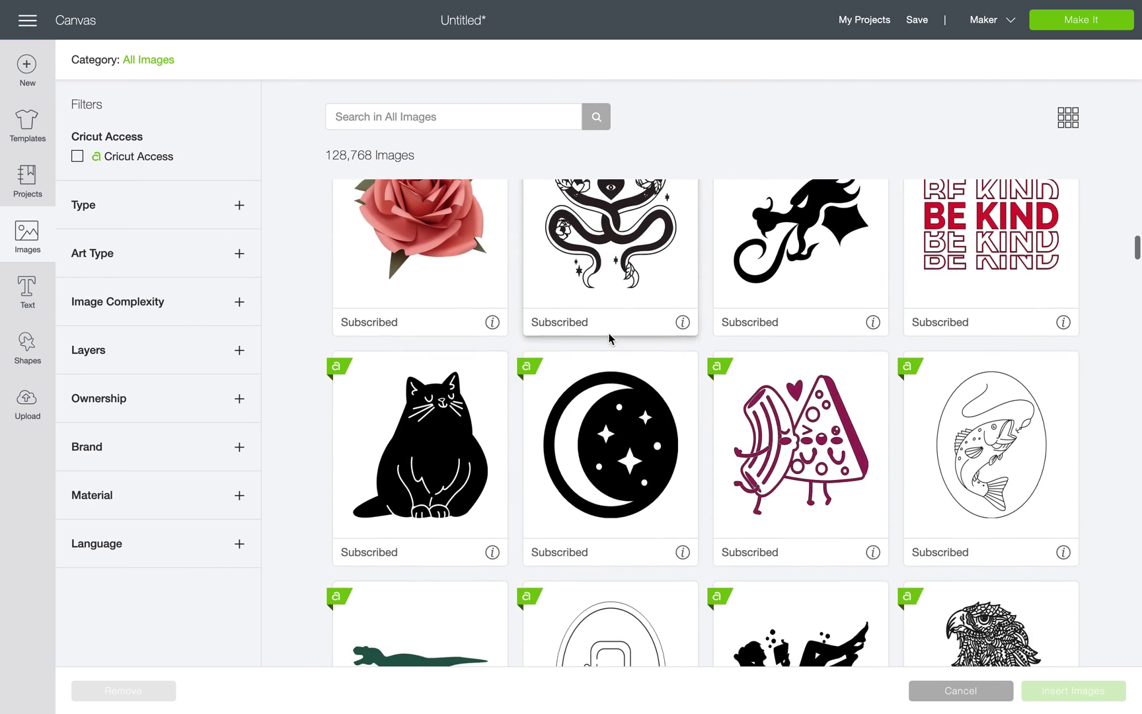
scroll(609, 337, "down", 10)
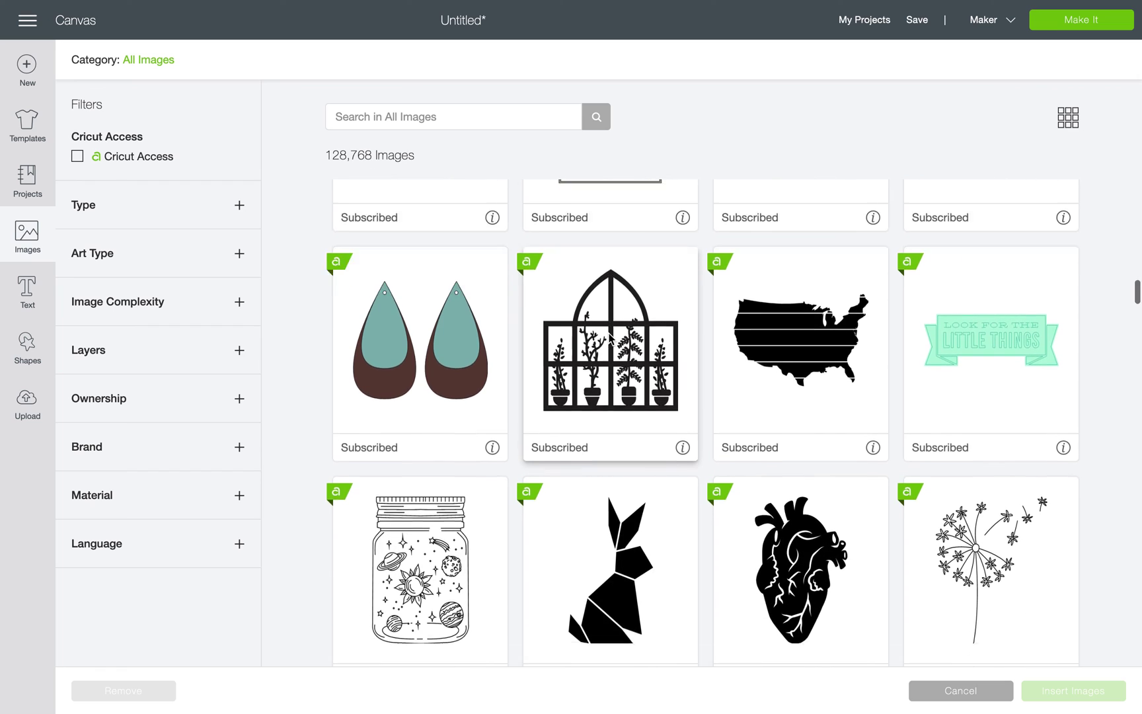
scroll(609, 337, "down", 8)
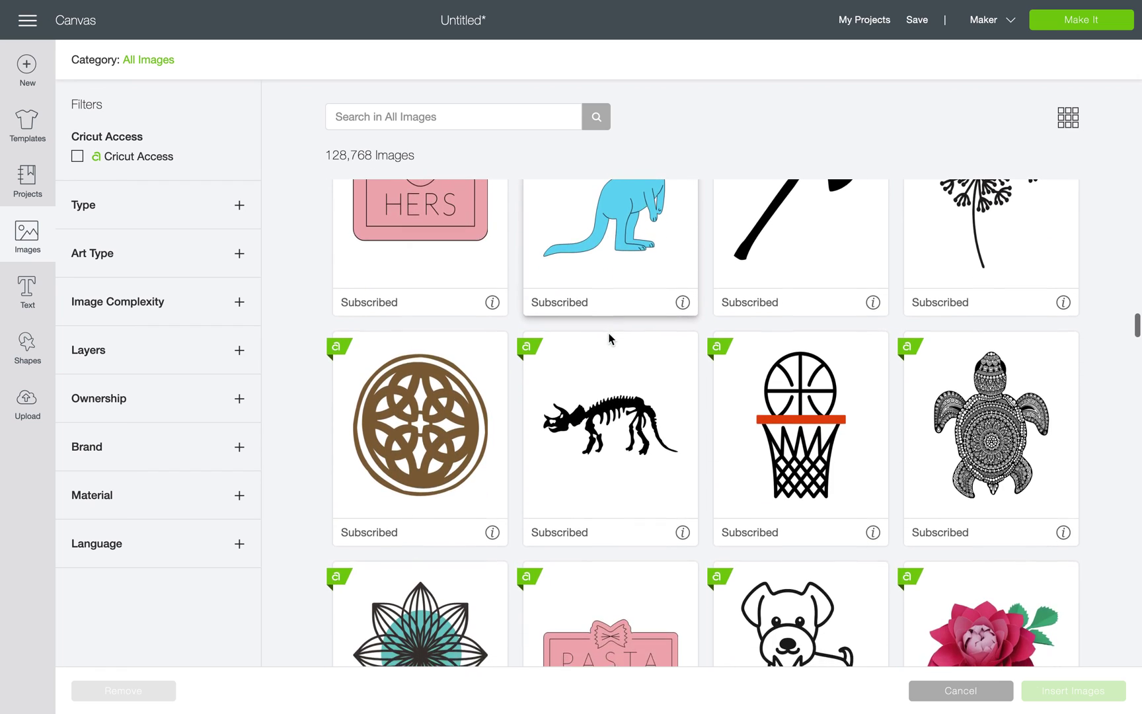
scroll(608, 338, "down", 5)
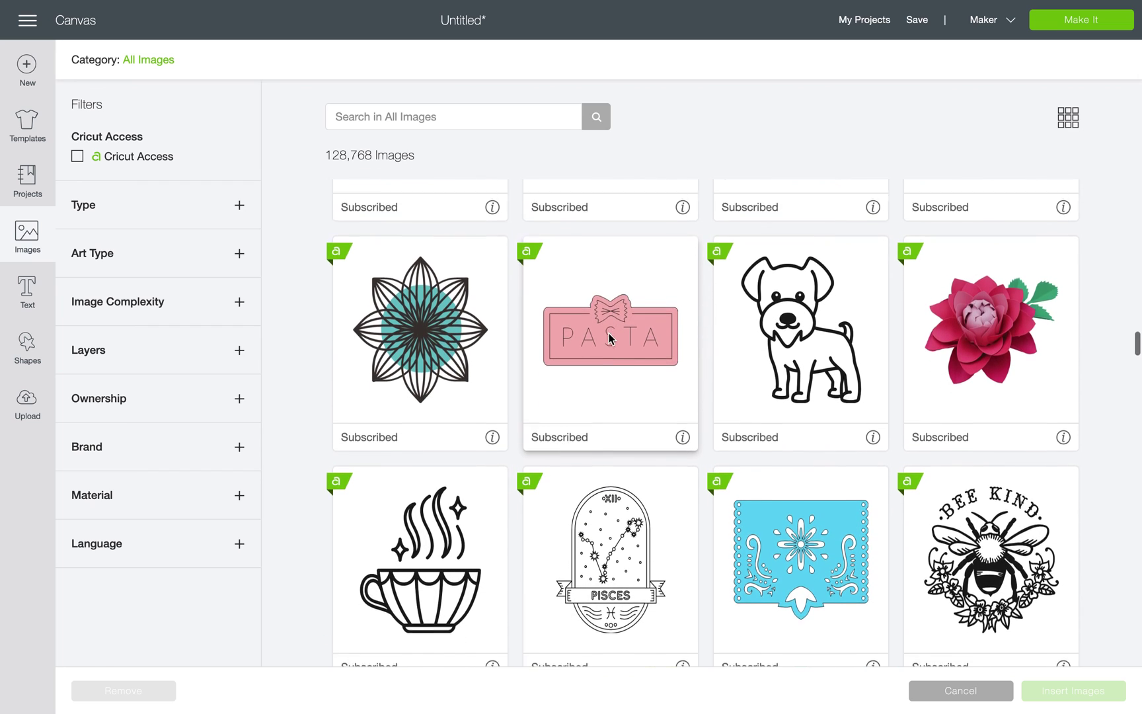
scroll(608, 337, "down", 3)
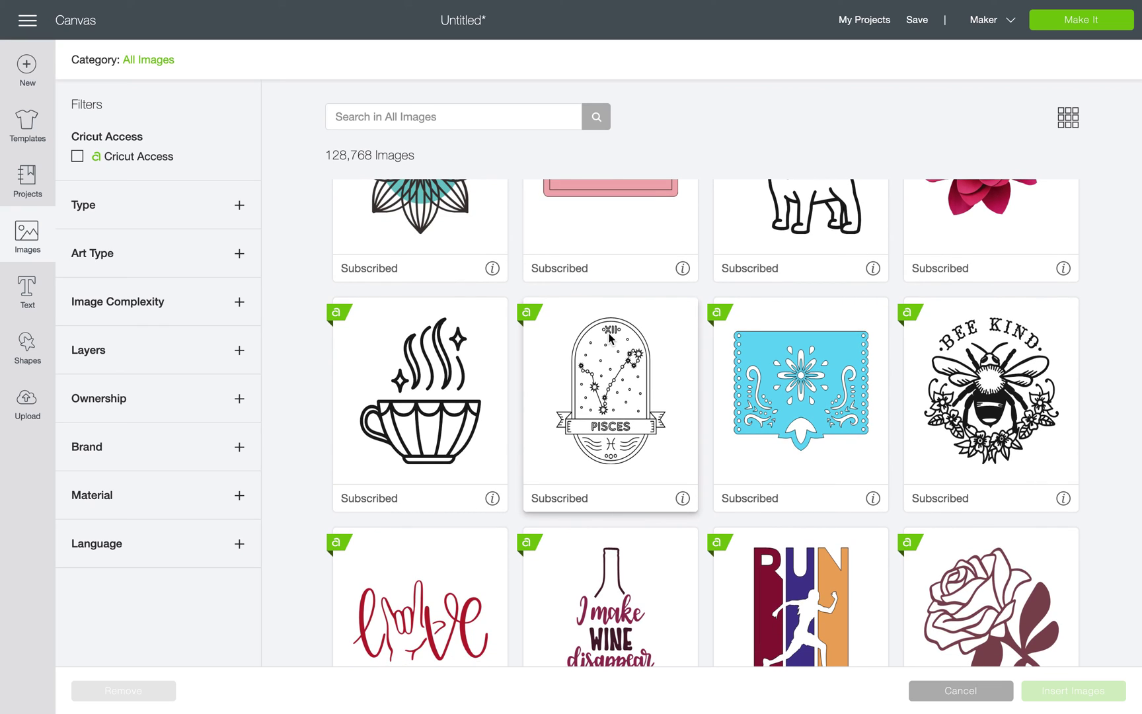
scroll(609, 337, "down", 2)
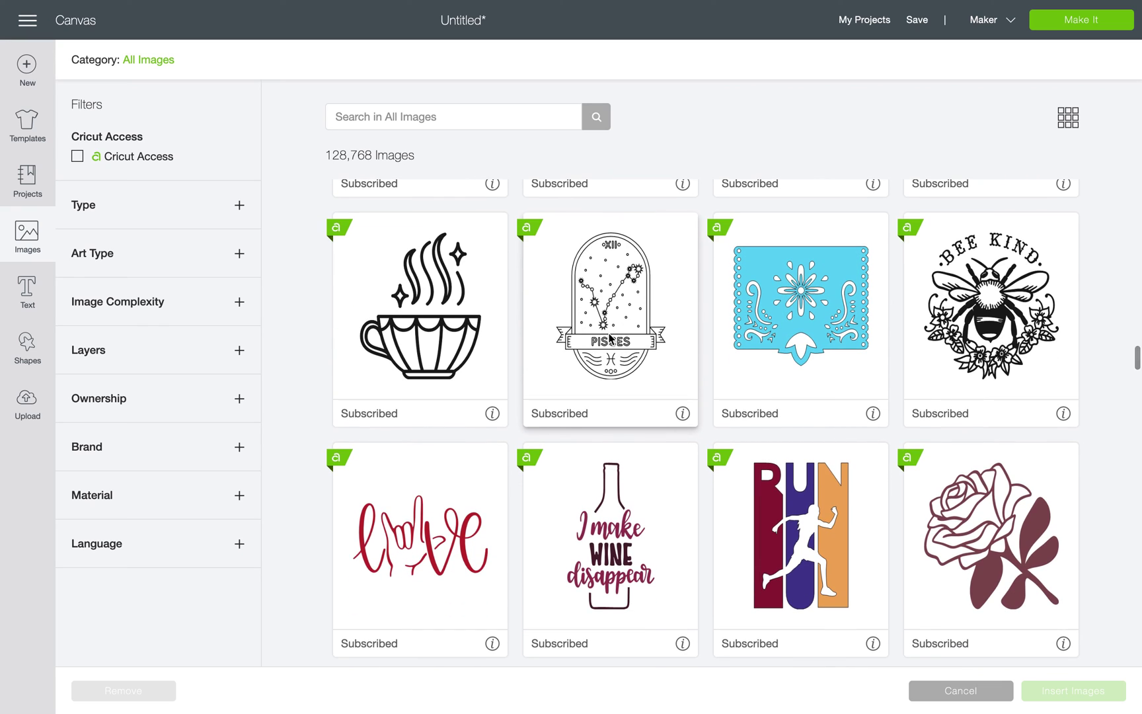
scroll(609, 338, "down", 3)
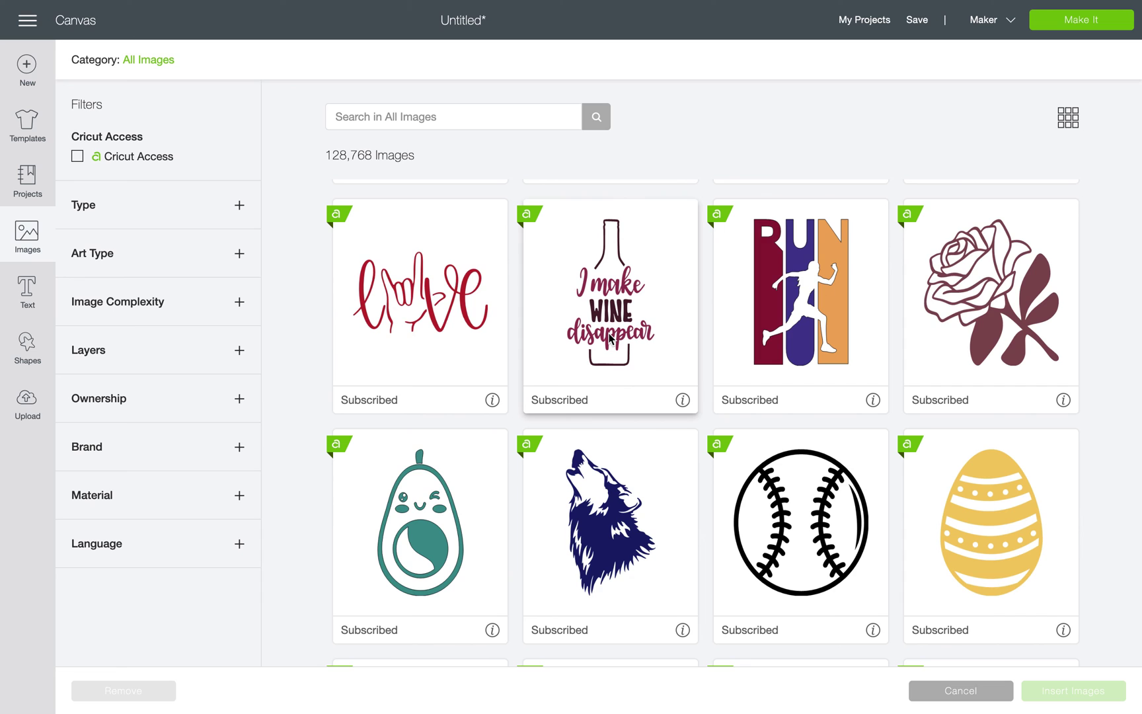
scroll(609, 338, "down", 7)
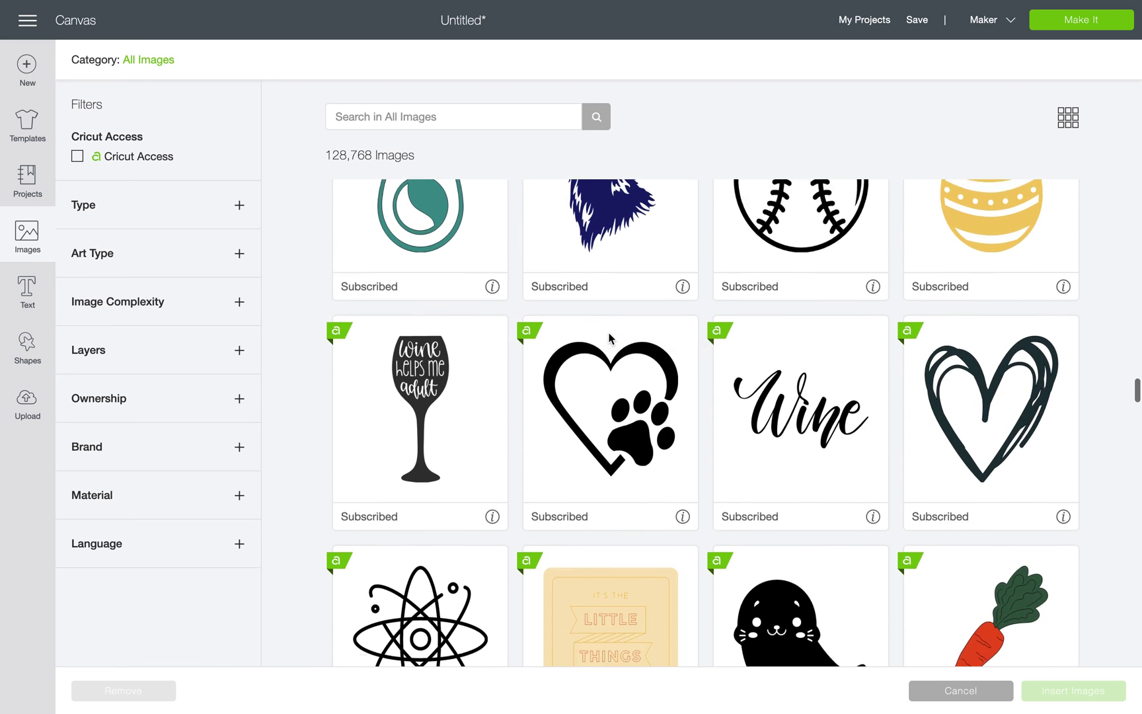
scroll(609, 339, "down", 9)
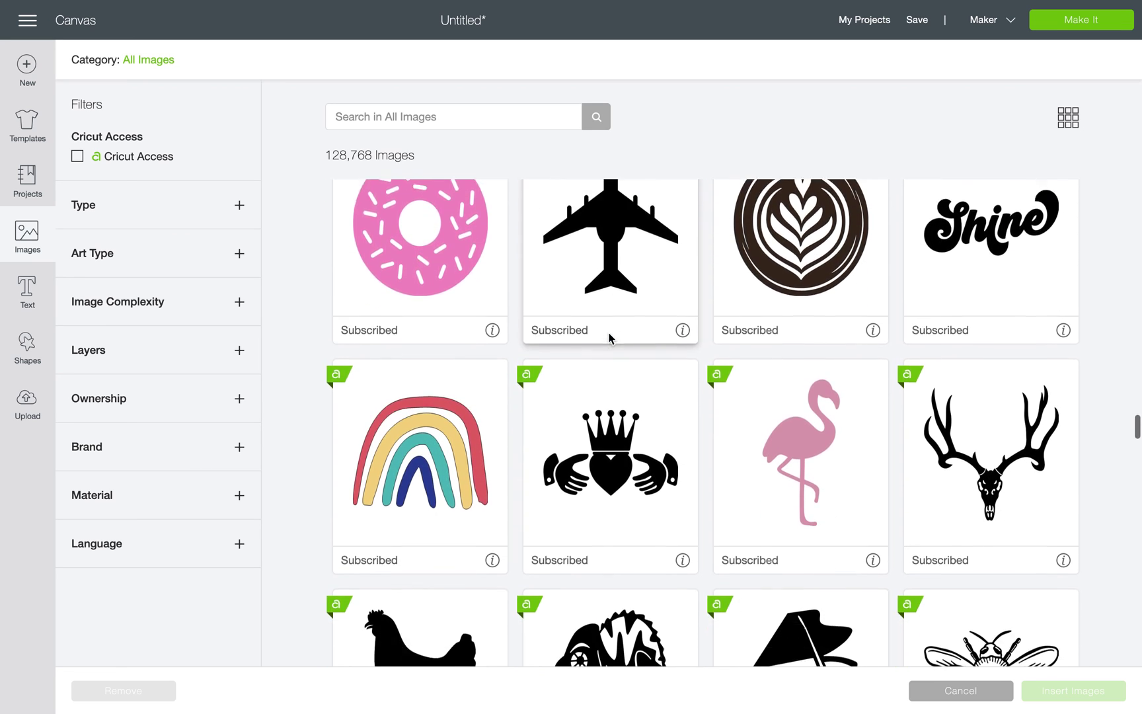
scroll(608, 339, "down", 8)
scroll(608, 338, "down", 7)
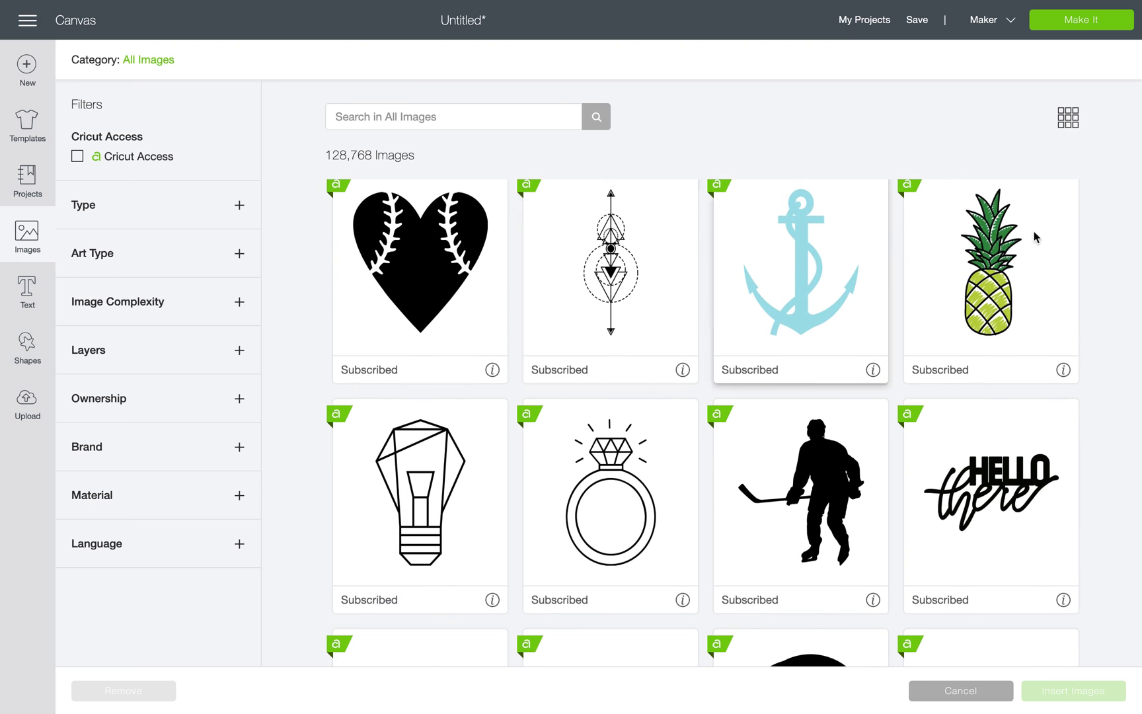
- Pick the pineapple image and the Best Friends avocado image from the All Images results
left_click(987, 291)
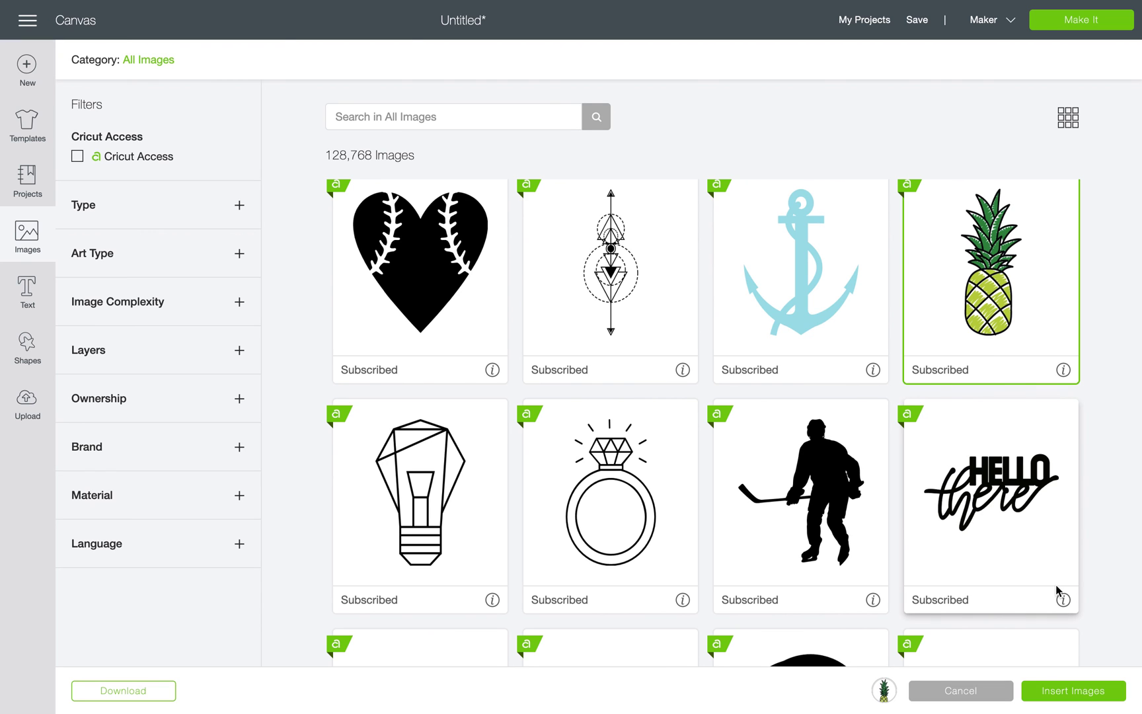
scroll(1057, 590, "down", 8)
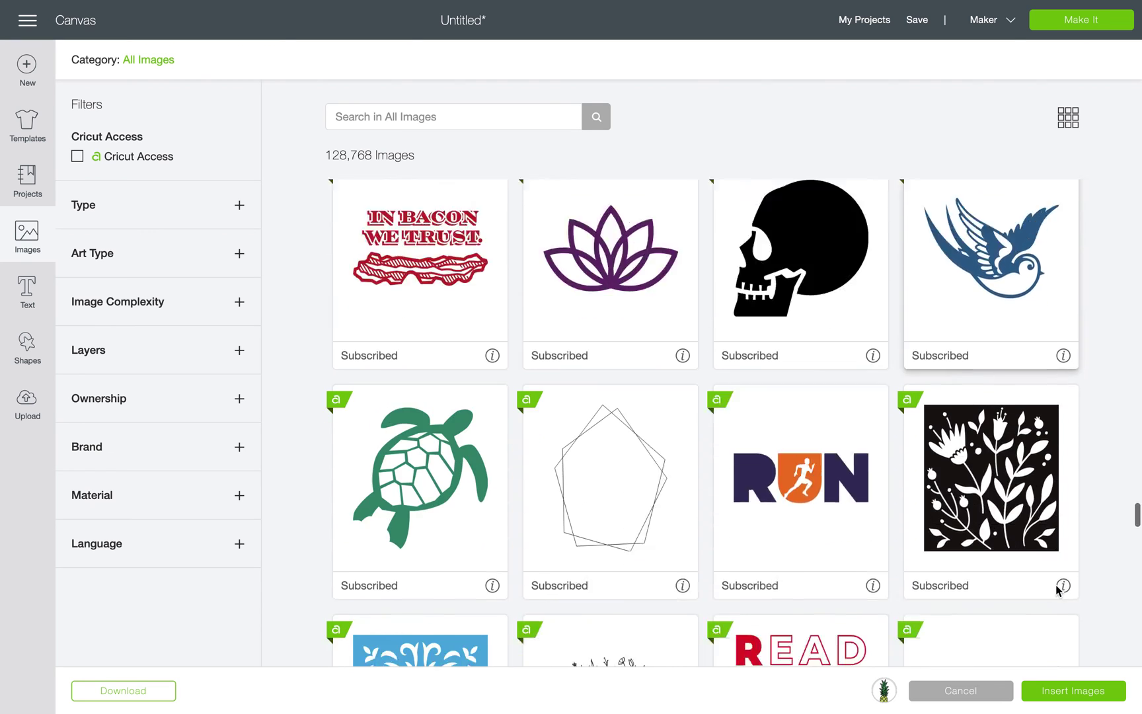
scroll(1055, 590, "up", 1)
scroll(1056, 590, "down", 4)
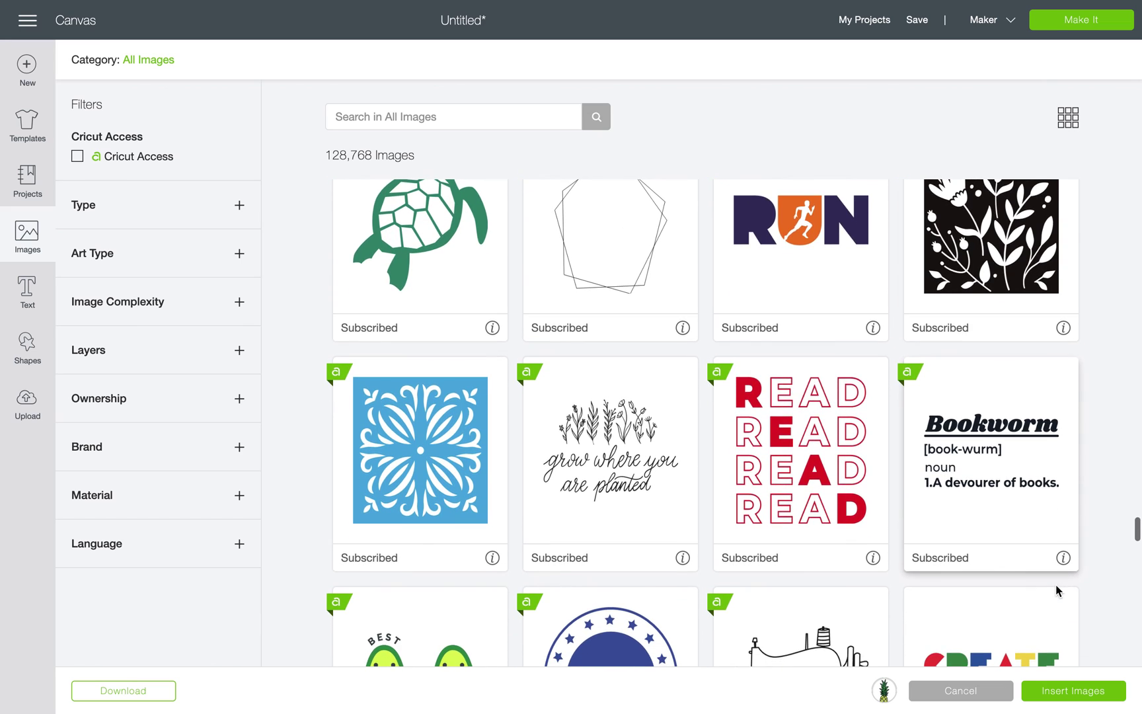
scroll(1057, 584, "down", 4)
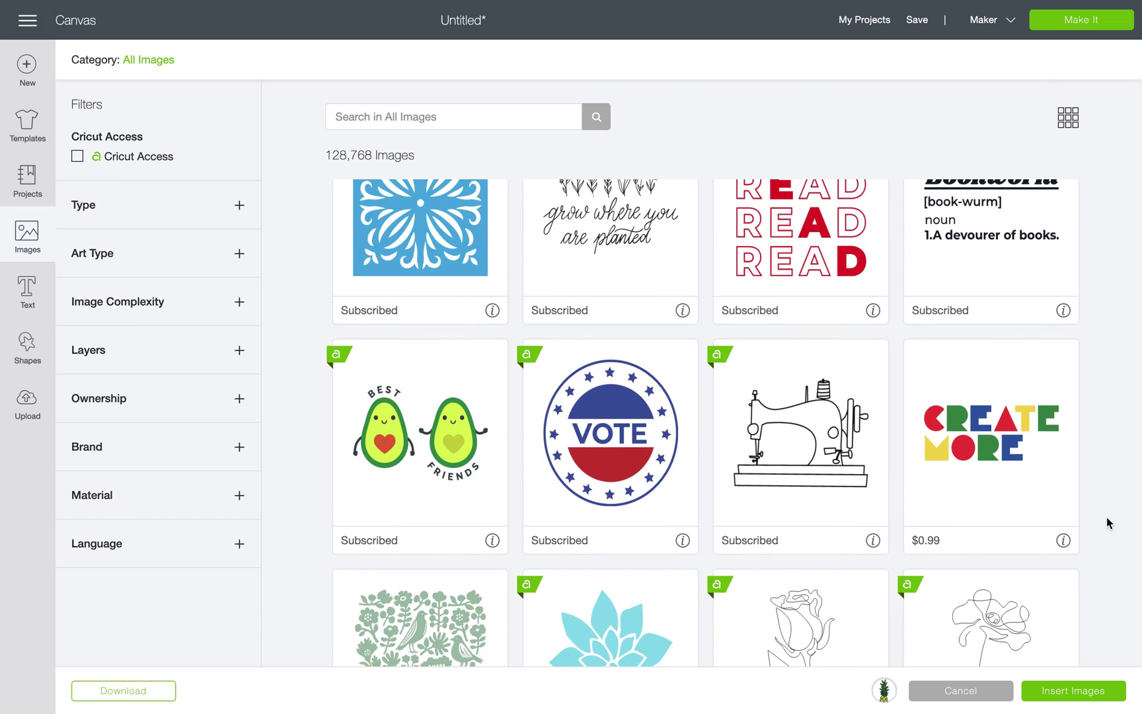
scroll(1107, 516, "down", 3)
scroll(1106, 514, "down", 5)
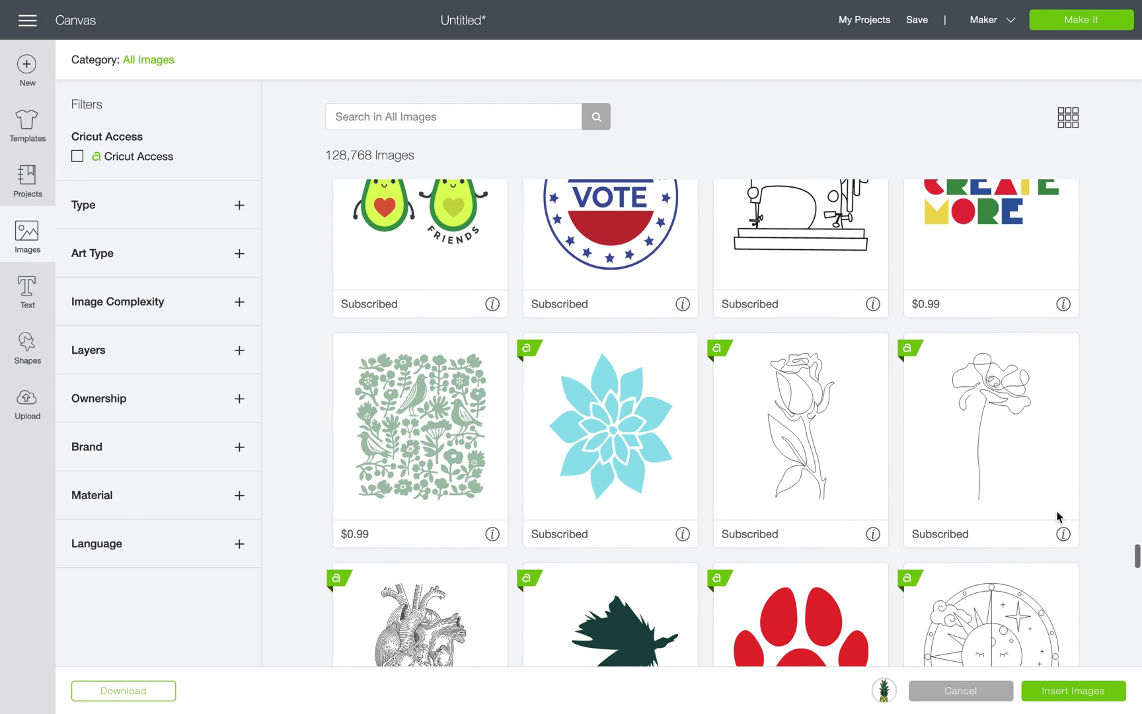
scroll(1034, 459, "up", 2)
left_click(428, 355)
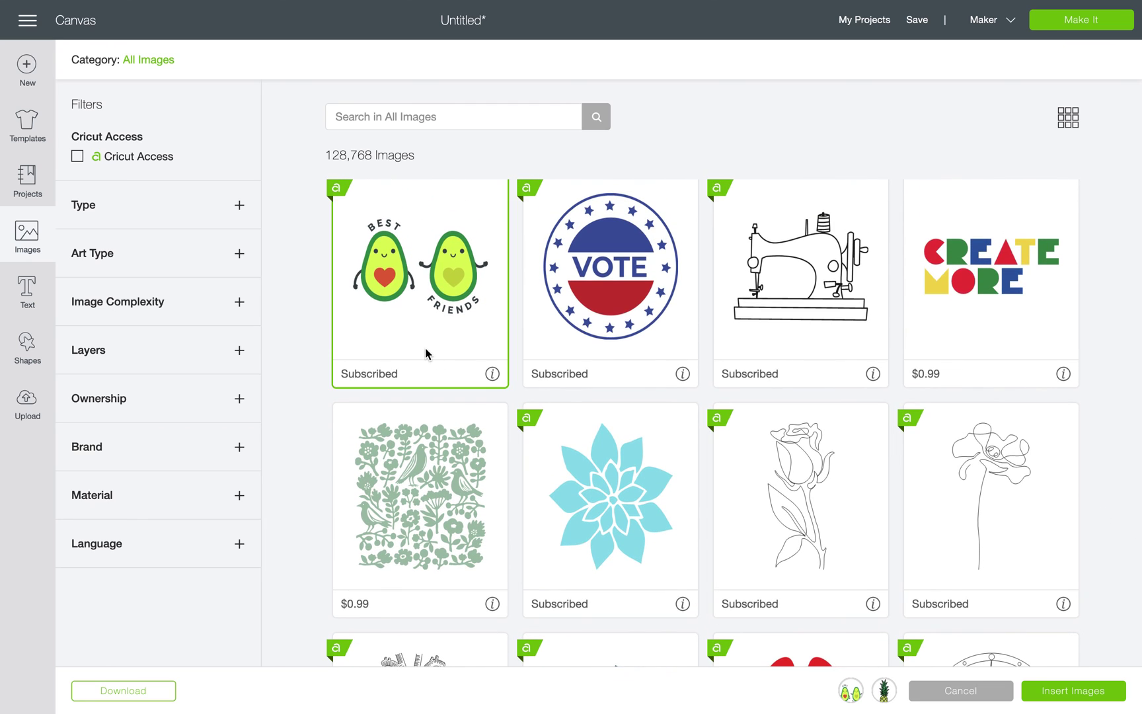
scroll(425, 353, "down", 5)
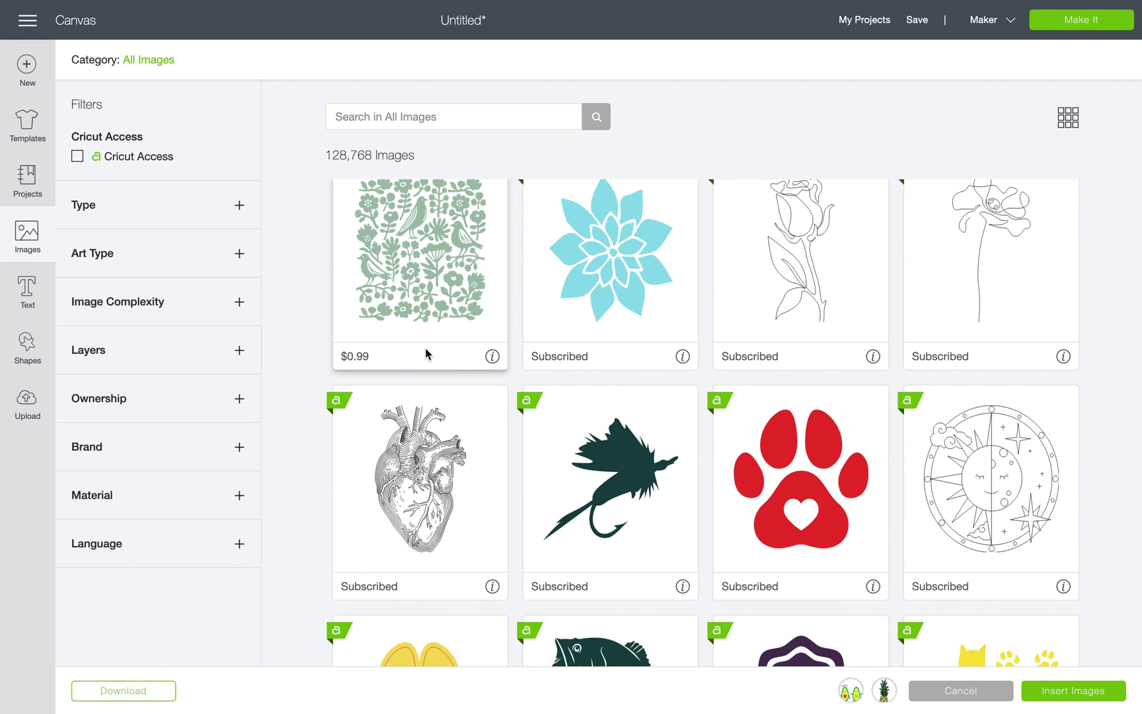
scroll(425, 353, "down", 6)
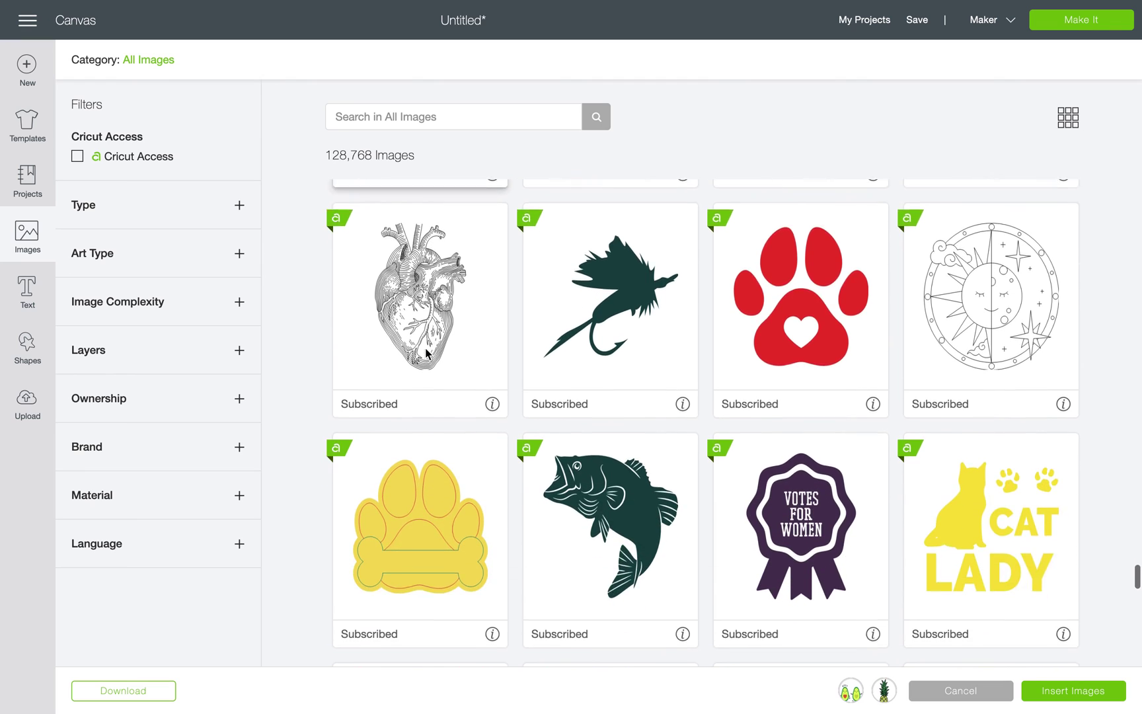
scroll(425, 353, "down", 2)
scroll(424, 352, "down", 4)
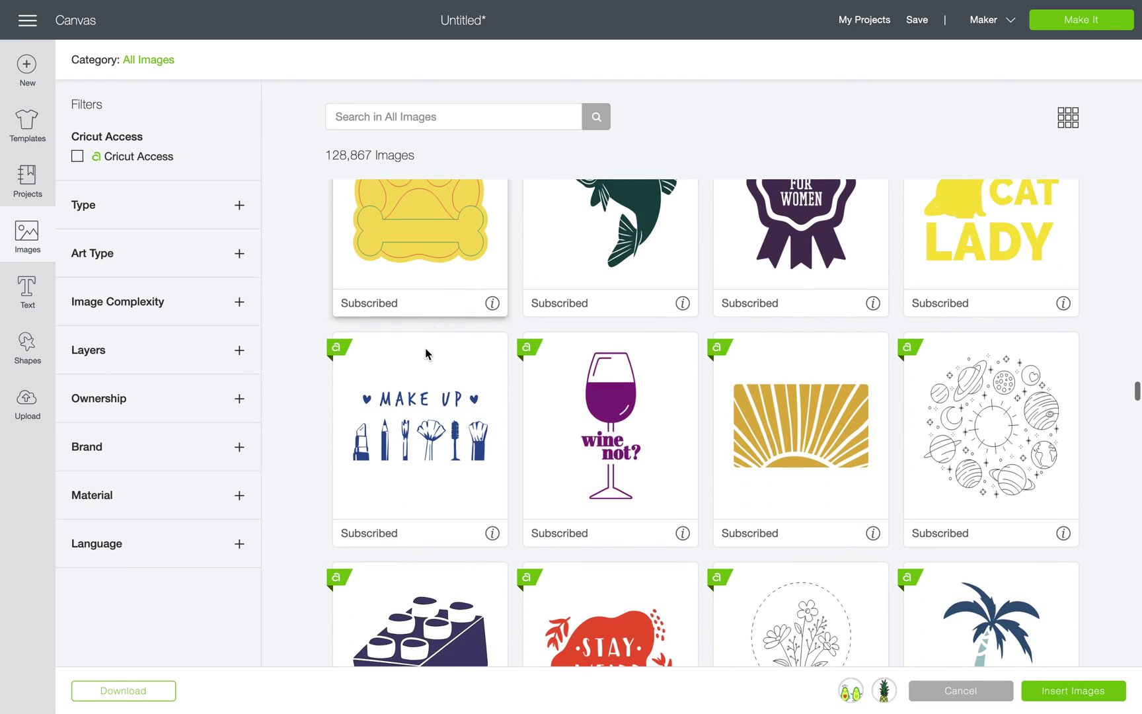
scroll(425, 349, "down", 7)
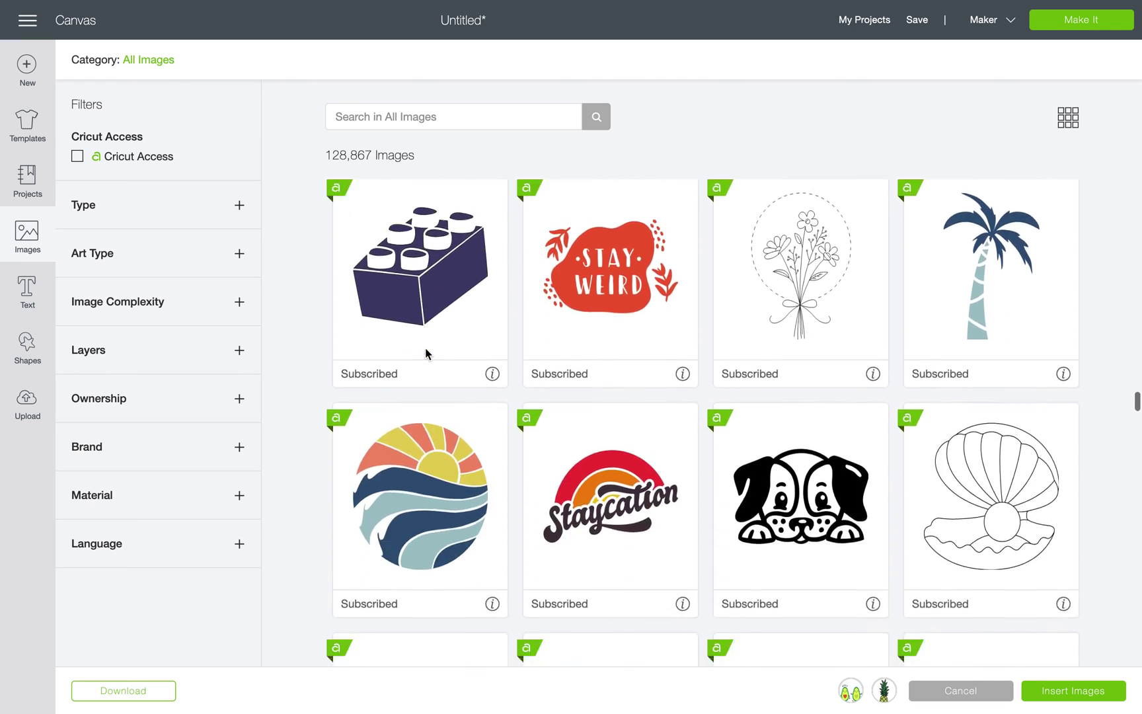
- Add the rainbow-in-circle image to the picks, selecting and then dropping the T-rex
scroll(426, 349, "up", 1)
scroll(425, 352, "down", 6)
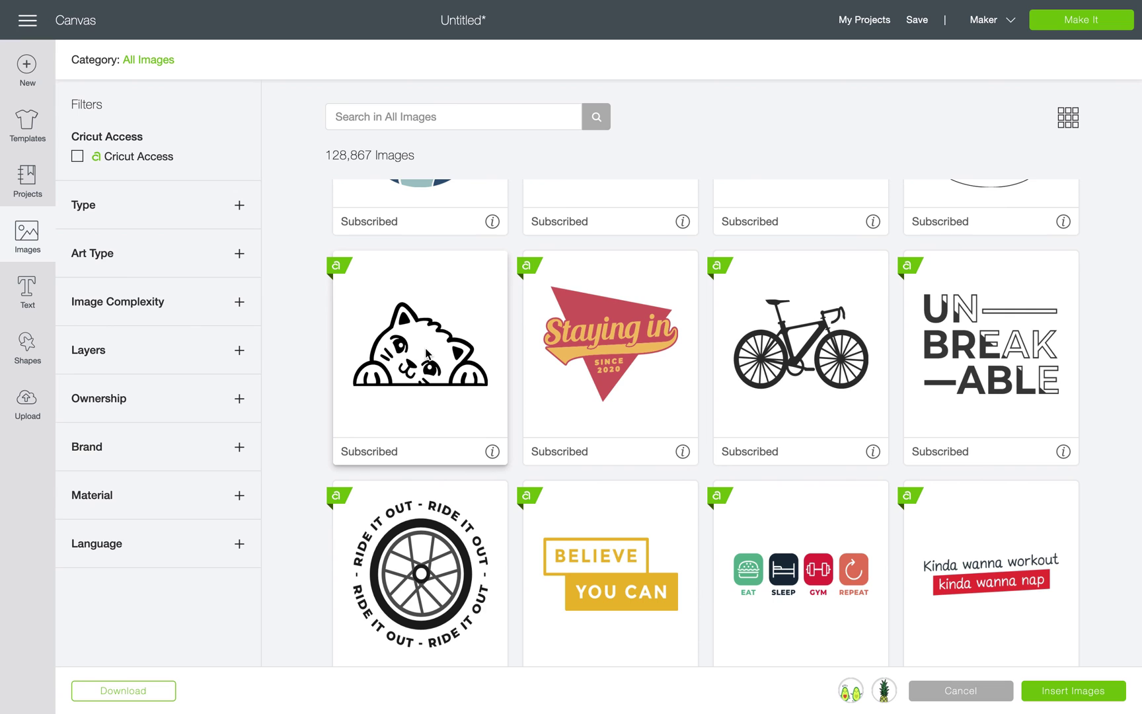
scroll(514, 369, "down", 4)
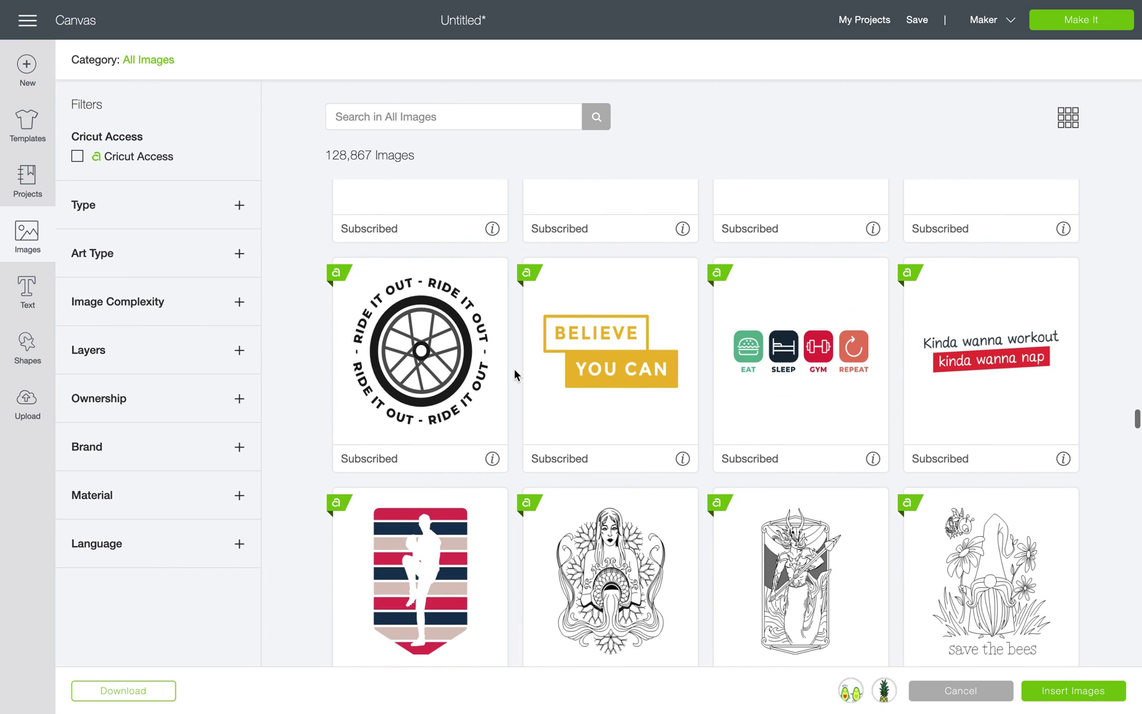
scroll(778, 373, "down", 1)
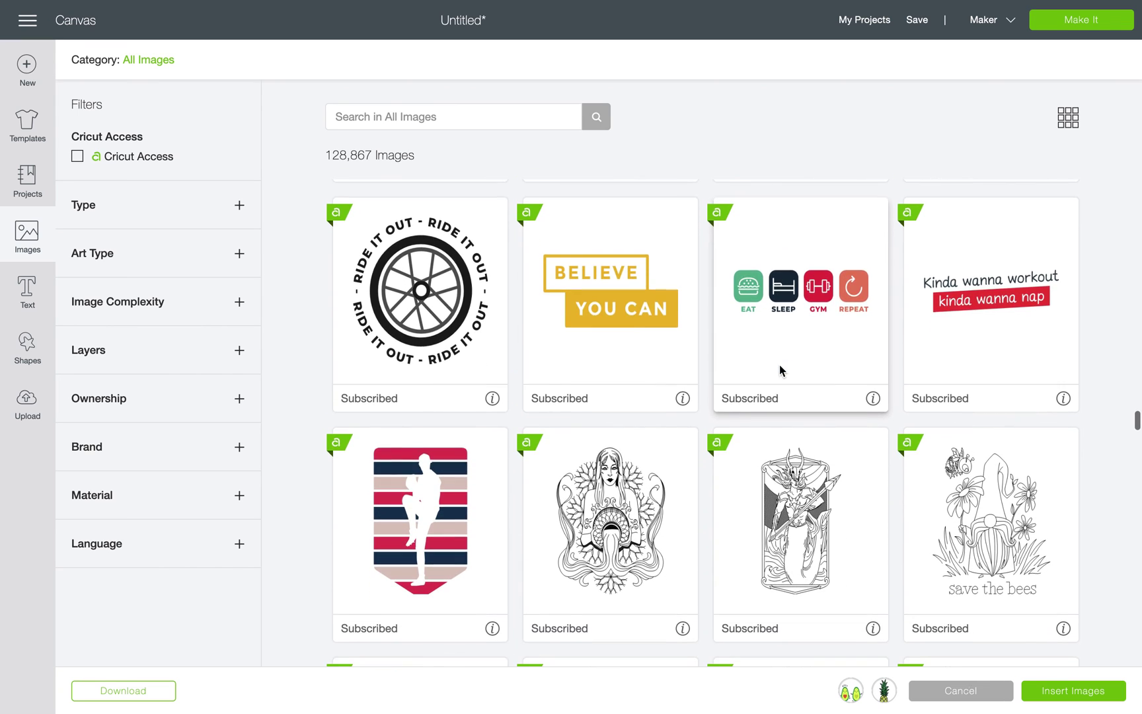
scroll(785, 343, "down", 3)
scroll(787, 343, "down", 3)
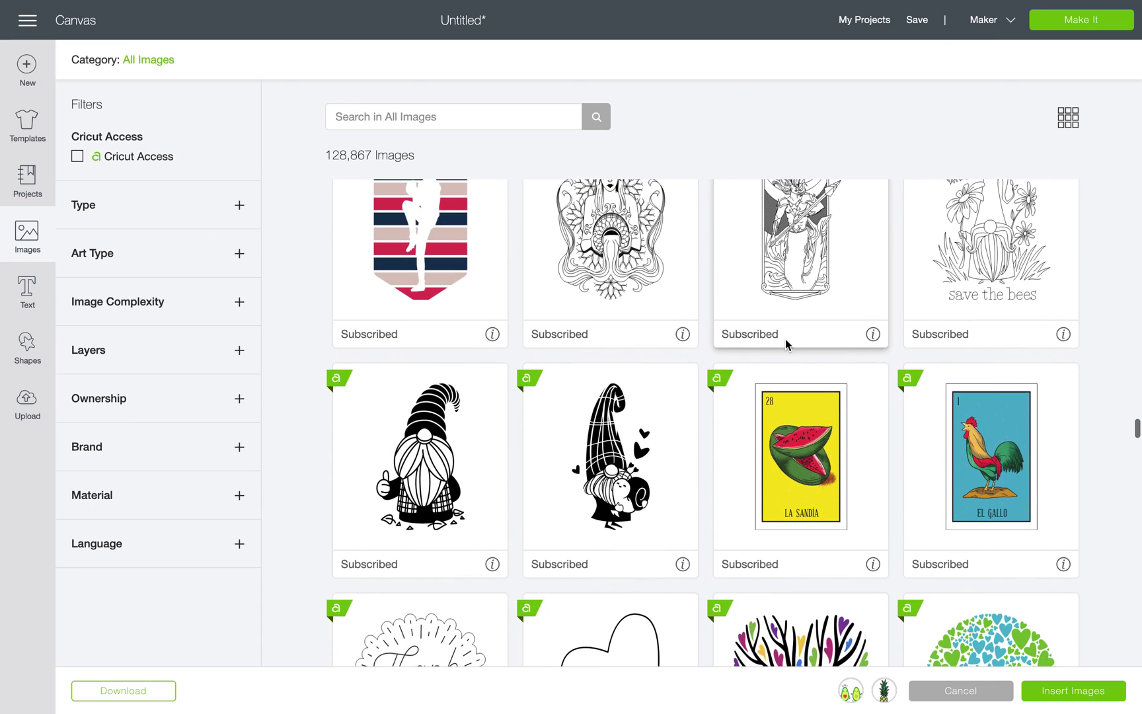
scroll(787, 344, "down", 3)
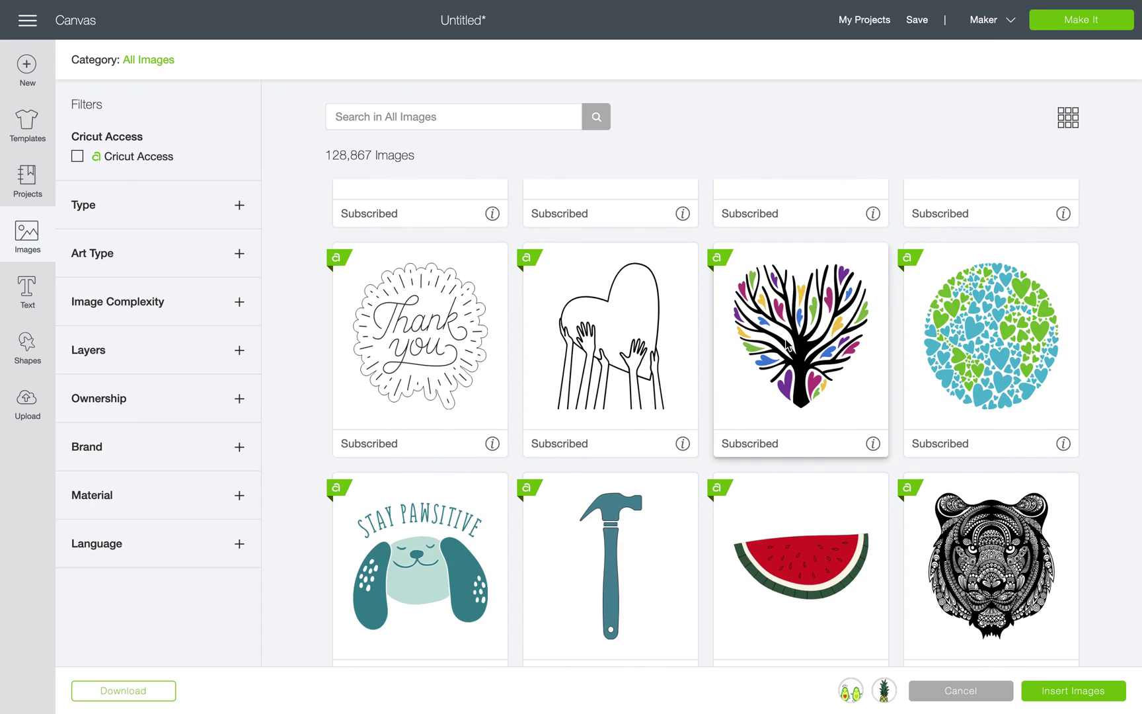
scroll(786, 344, "down", 10)
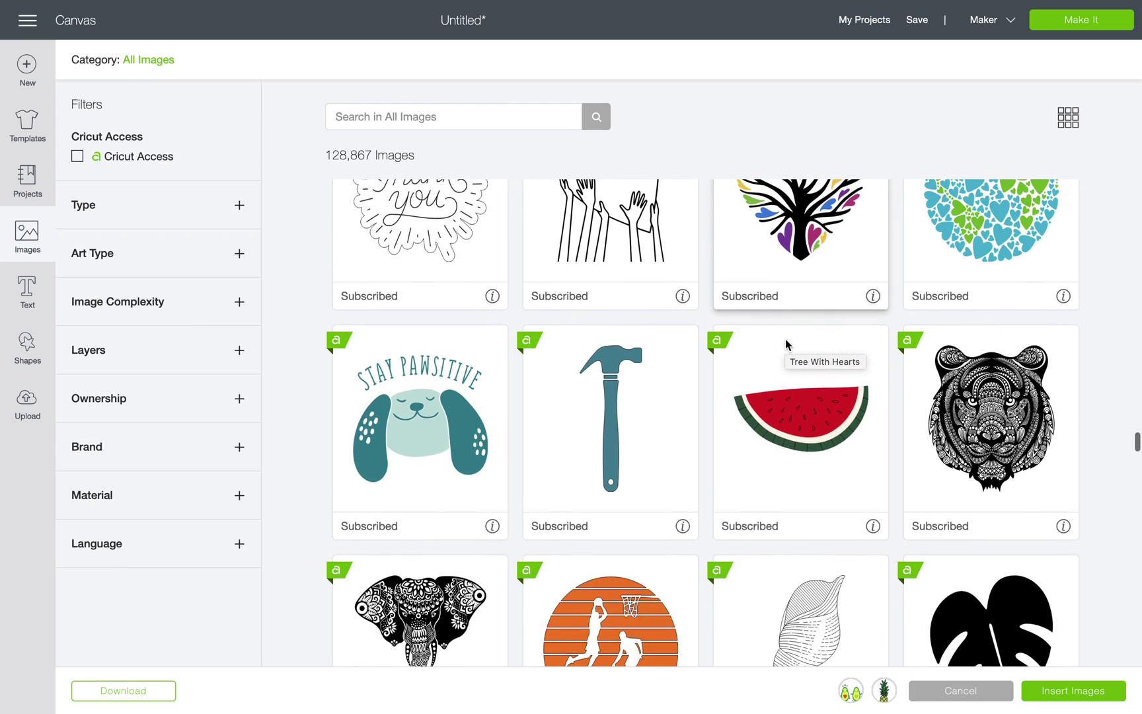
scroll(786, 344, "down", 1)
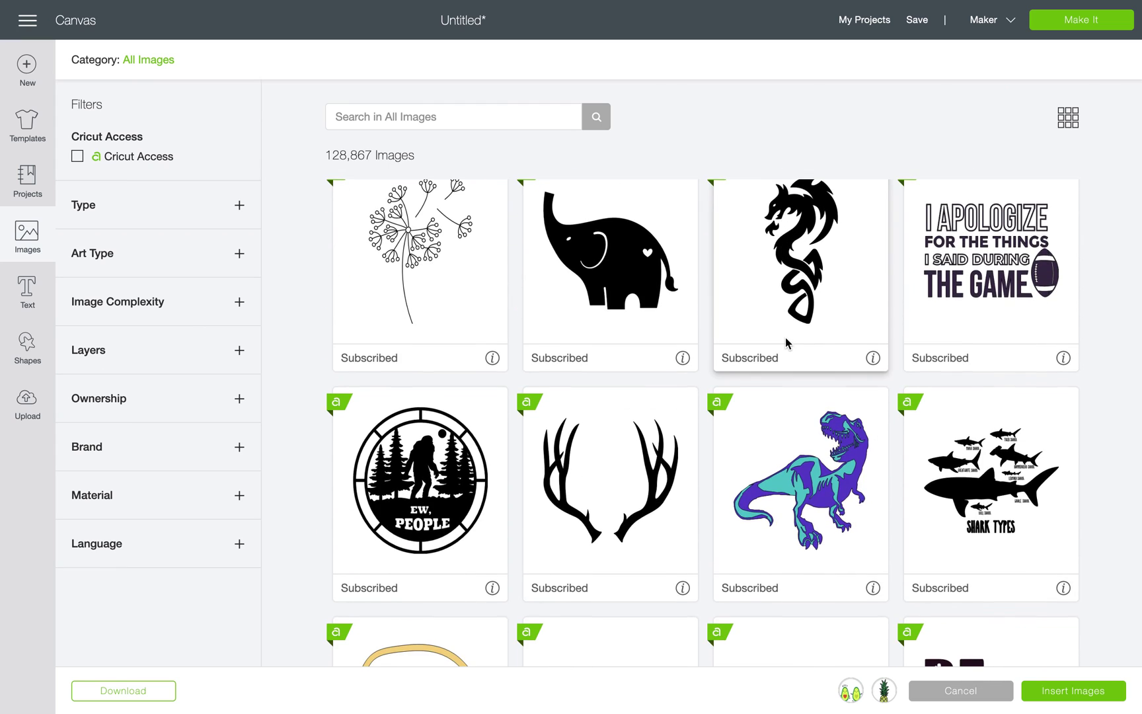
scroll(786, 343, "down", 1)
left_click(824, 424)
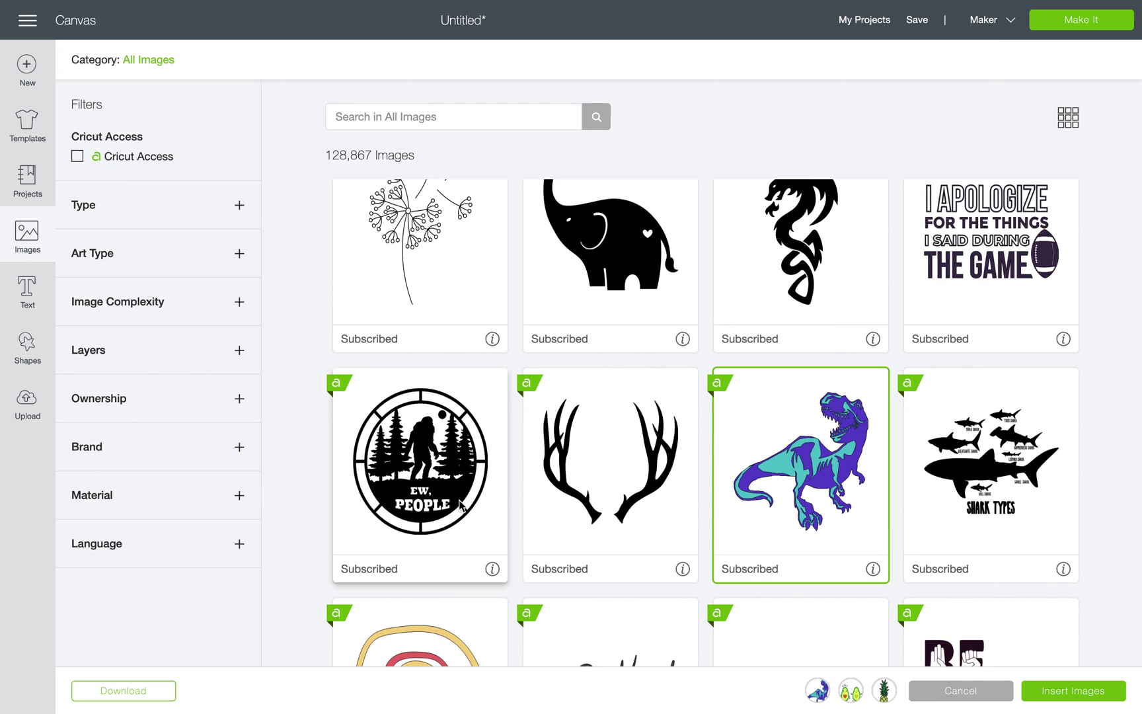
scroll(885, 564, "down", 5)
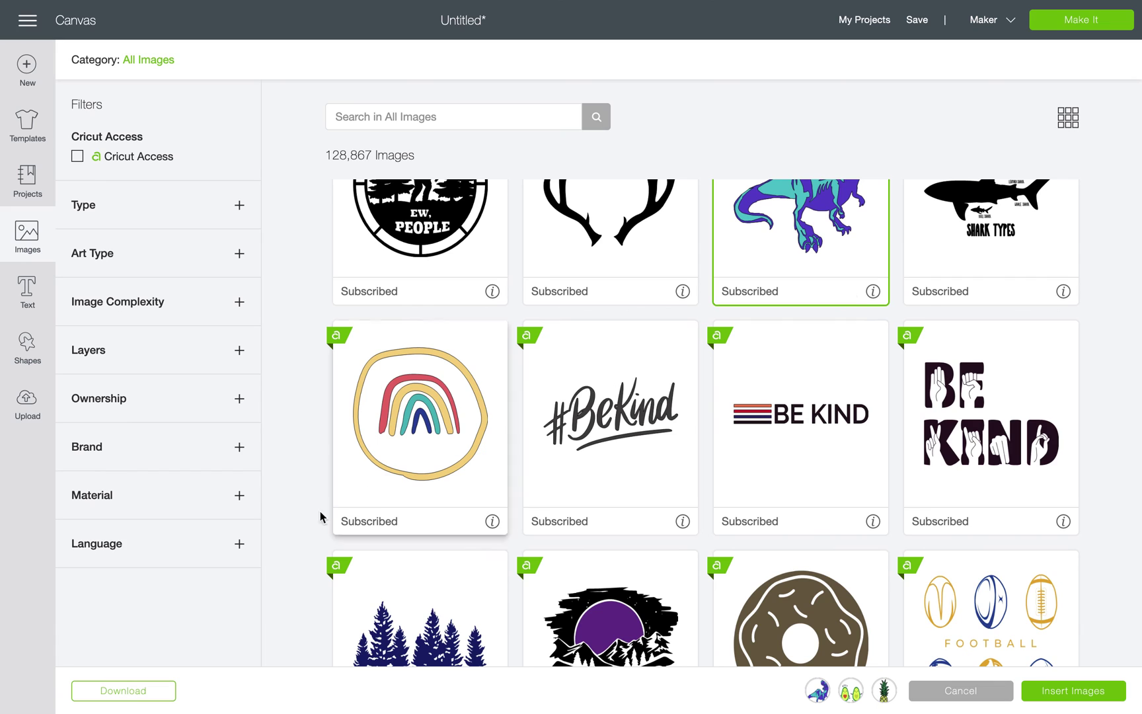
left_click(378, 489)
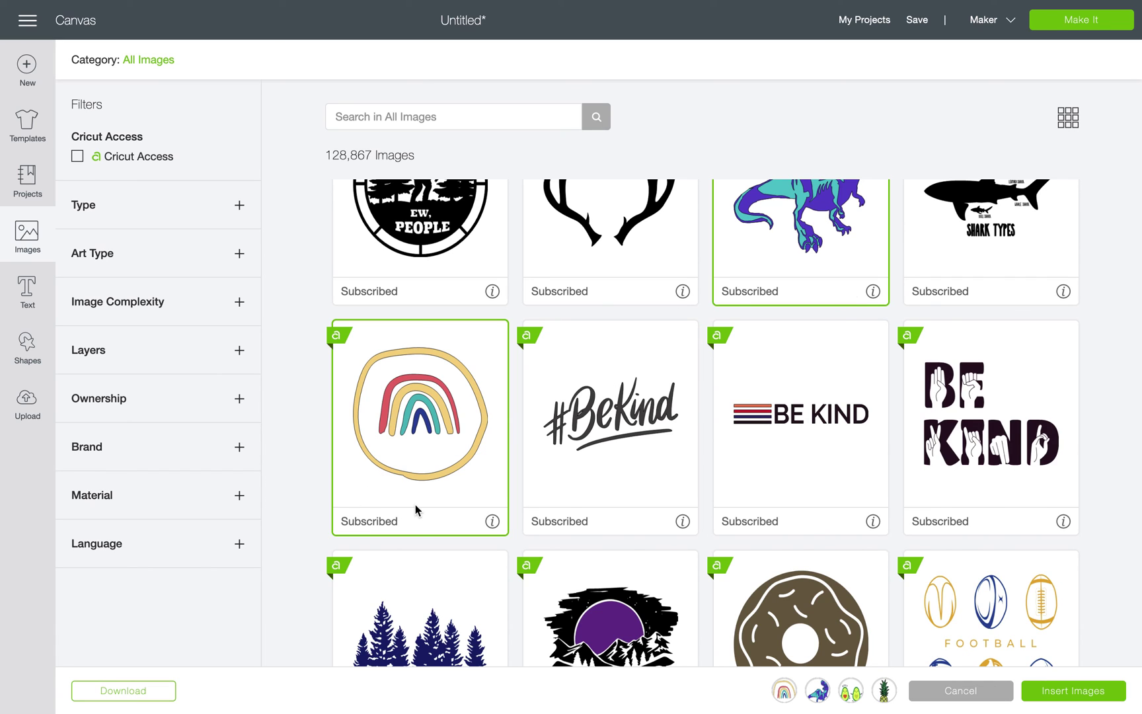
left_click(810, 247)
scroll(808, 243, "down", 2)
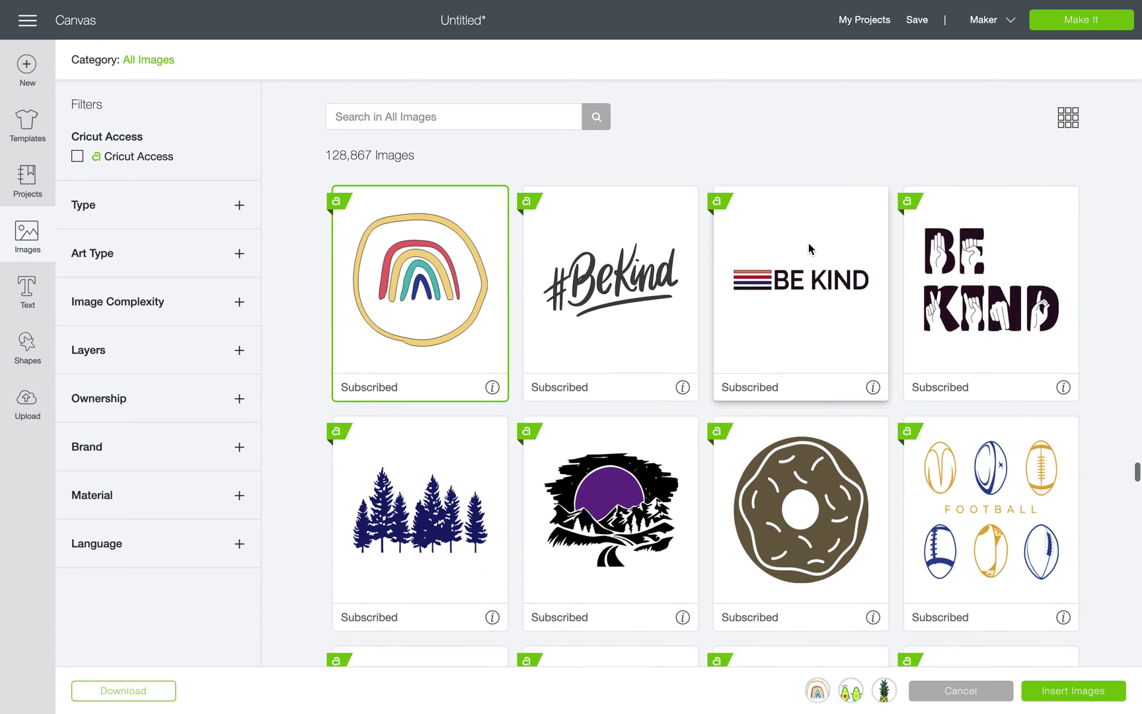
scroll(808, 243, "up", 5)
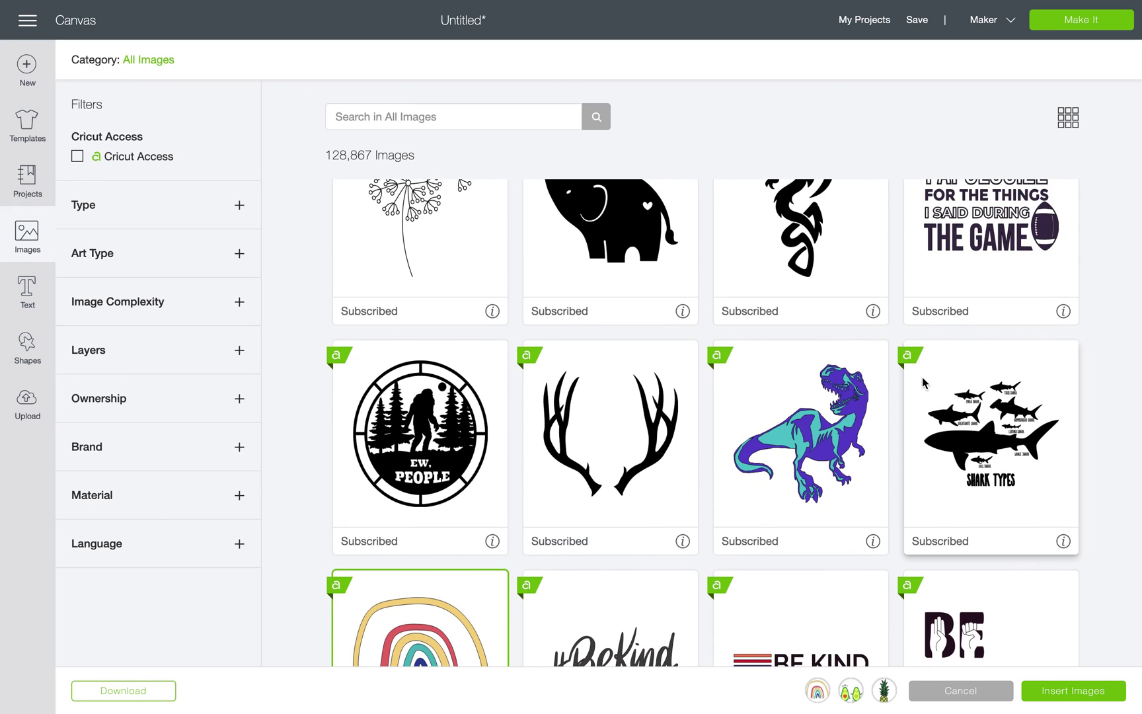
- Insert the picked images and move the Best Friends avocado pair clear of the bear
left_click(1083, 691)
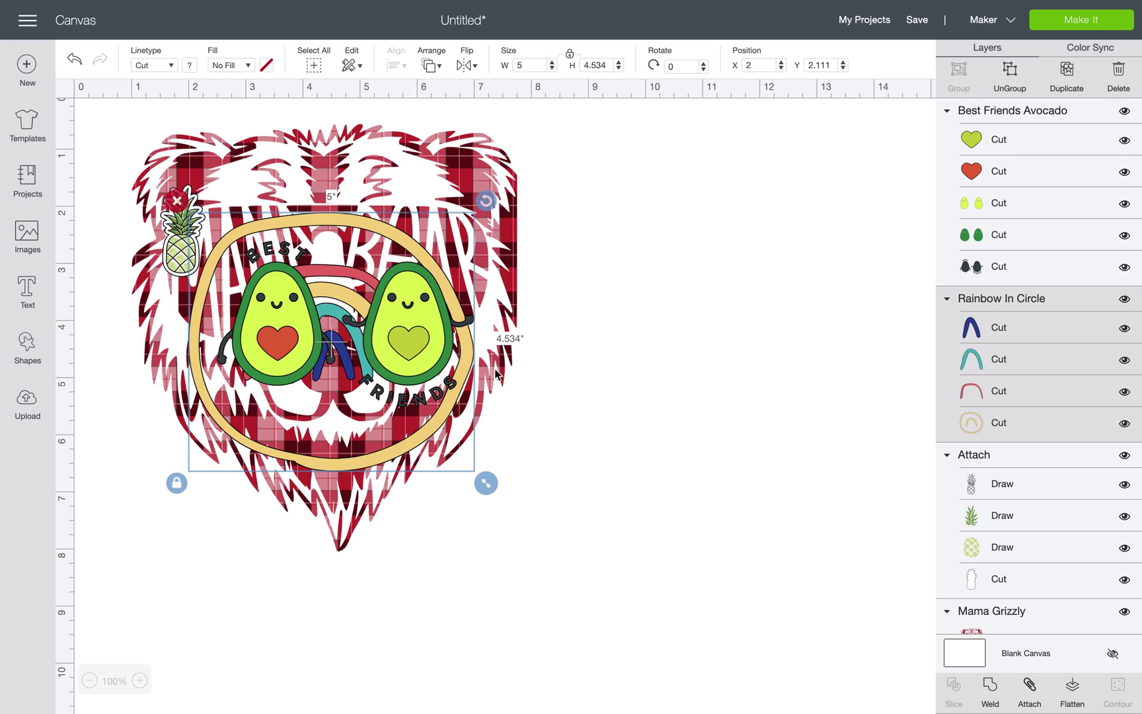
left_click(374, 347)
left_click_drag(305, 307, 497, 390)
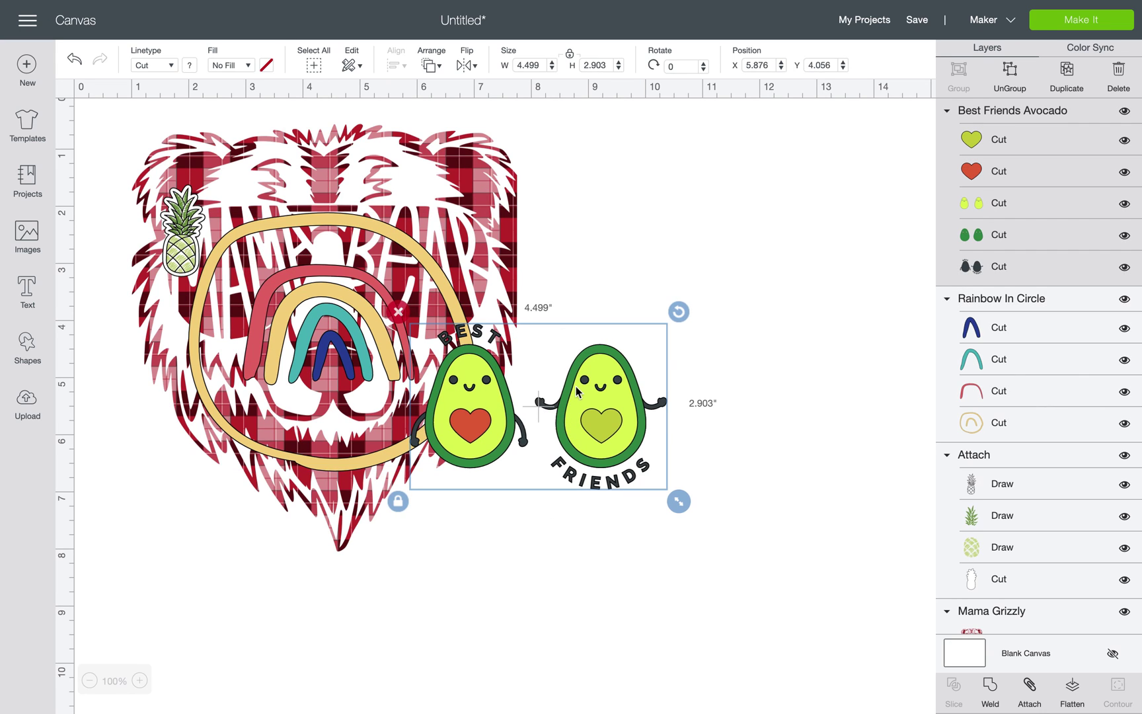
left_click_drag(576, 390, 700, 383)
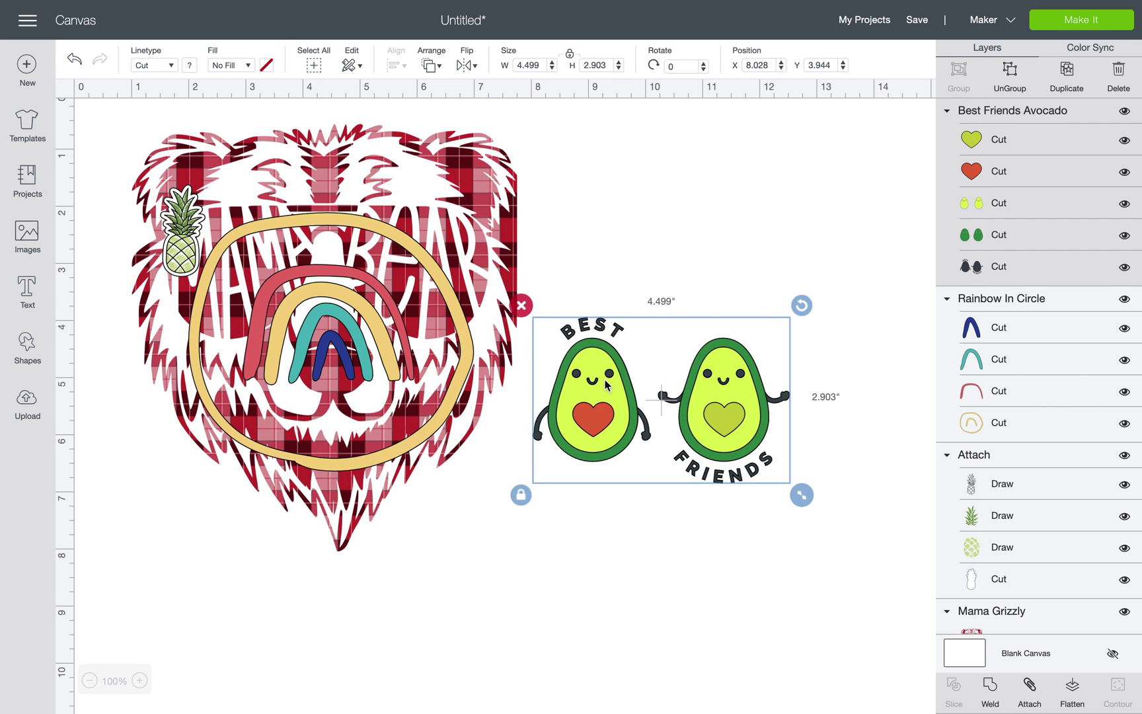
- Delete the rainbow-in-circle and pineapple images from the canvas
left_click(313, 352)
key("Delete")
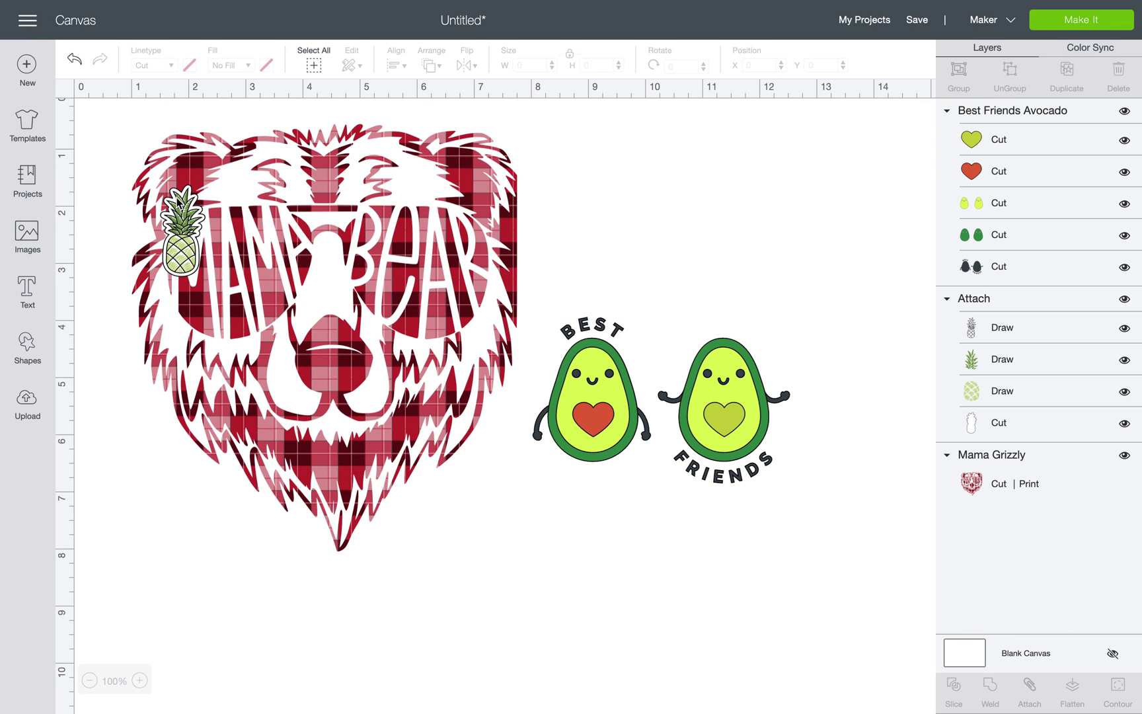
left_click(179, 211)
left_click(150, 173)
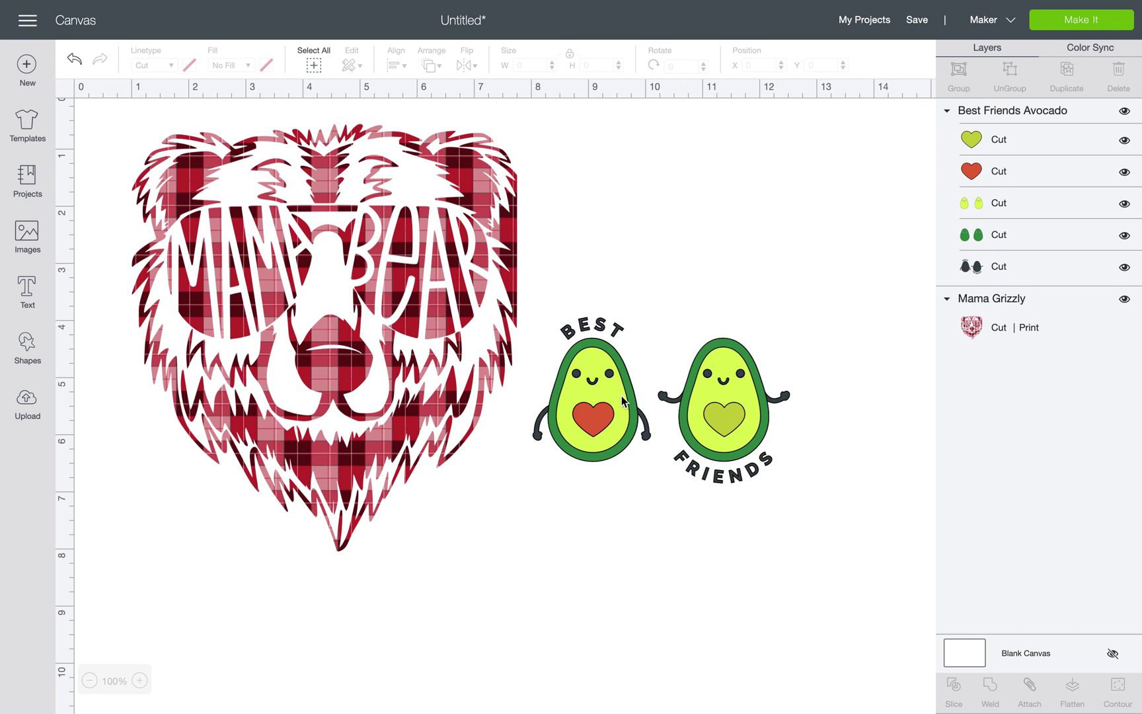
- Place the avocado pair just below the plaid Mama Bear
left_click_drag(621, 400, 287, 604)
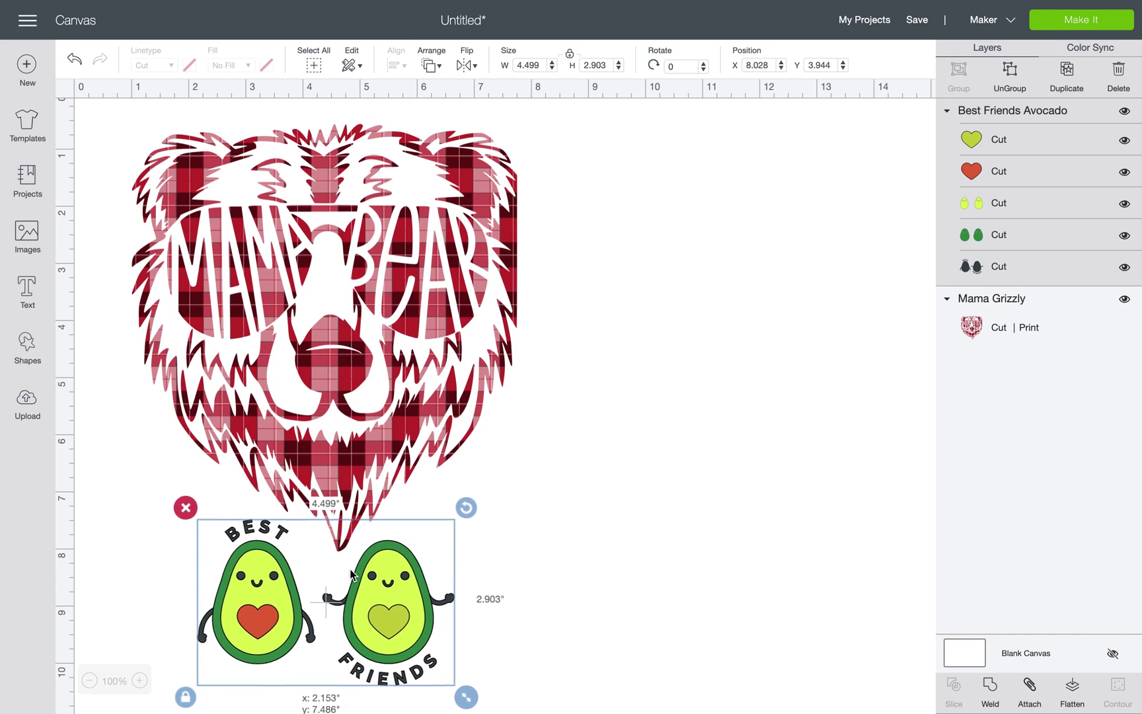
left_click_drag(351, 575, 355, 572)
left_click(597, 284)
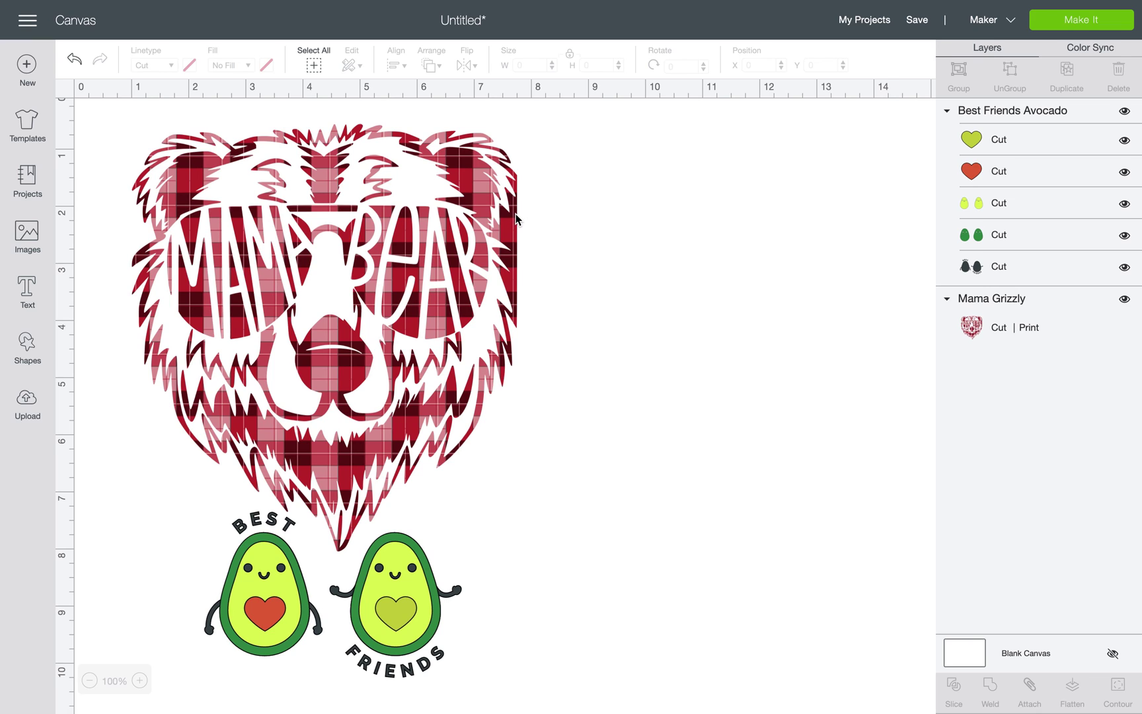
- After previewing the mats, switch the Best Friends Avocado group's fill to Print
left_click(1041, 35)
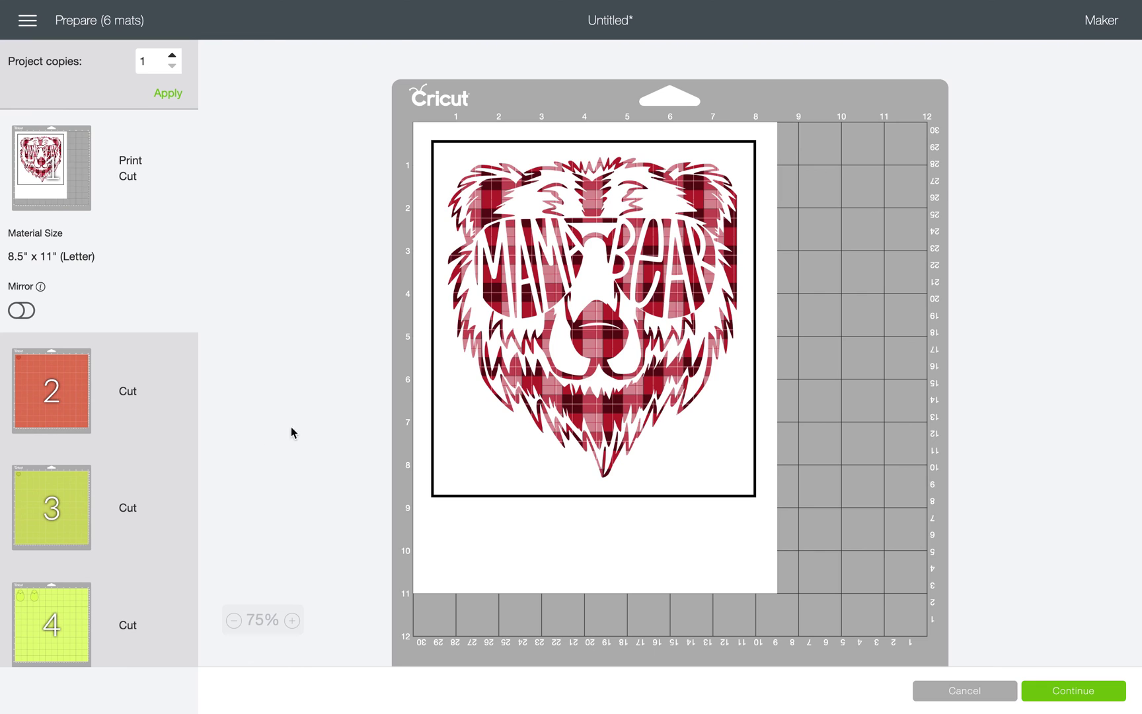
left_click(990, 705)
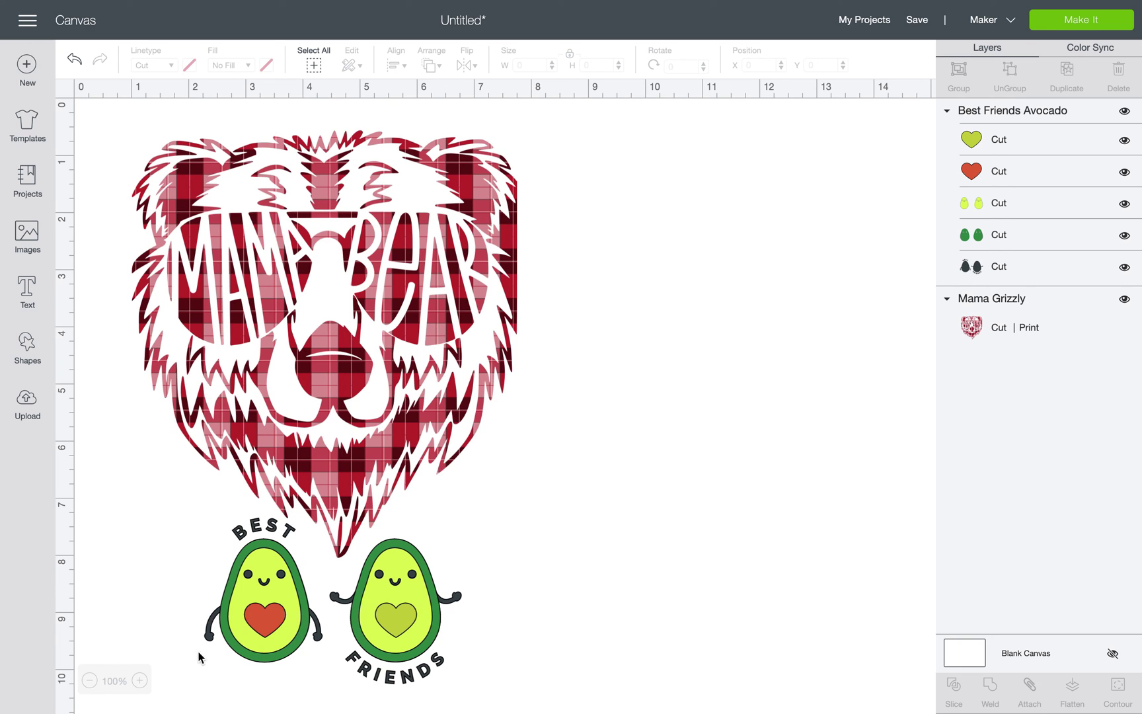
left_click(234, 609)
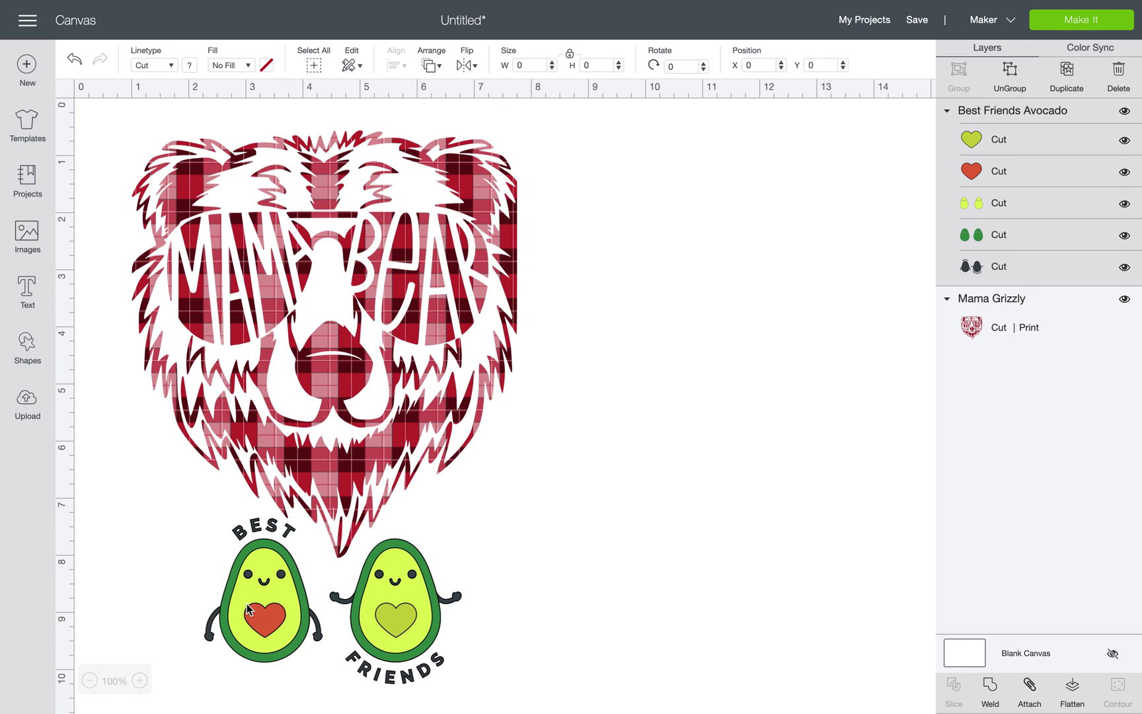
left_click(232, 66)
left_click(239, 103)
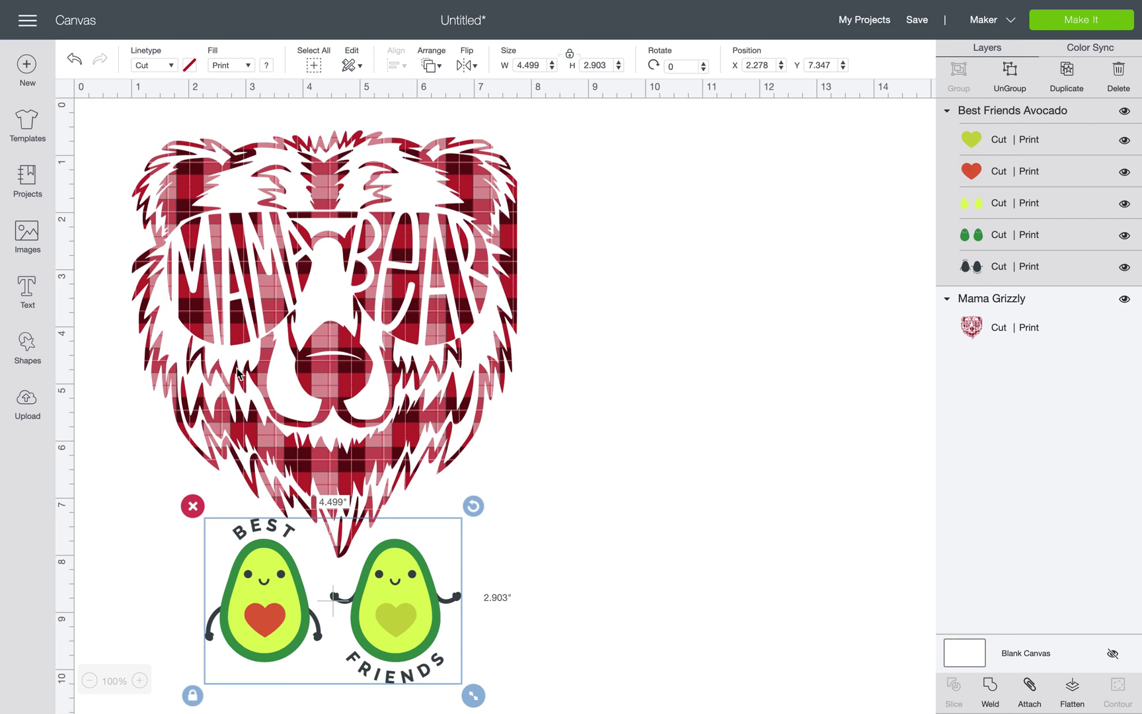
- Add a square from the basic shapes and move it to the upper right
left_click(36, 345)
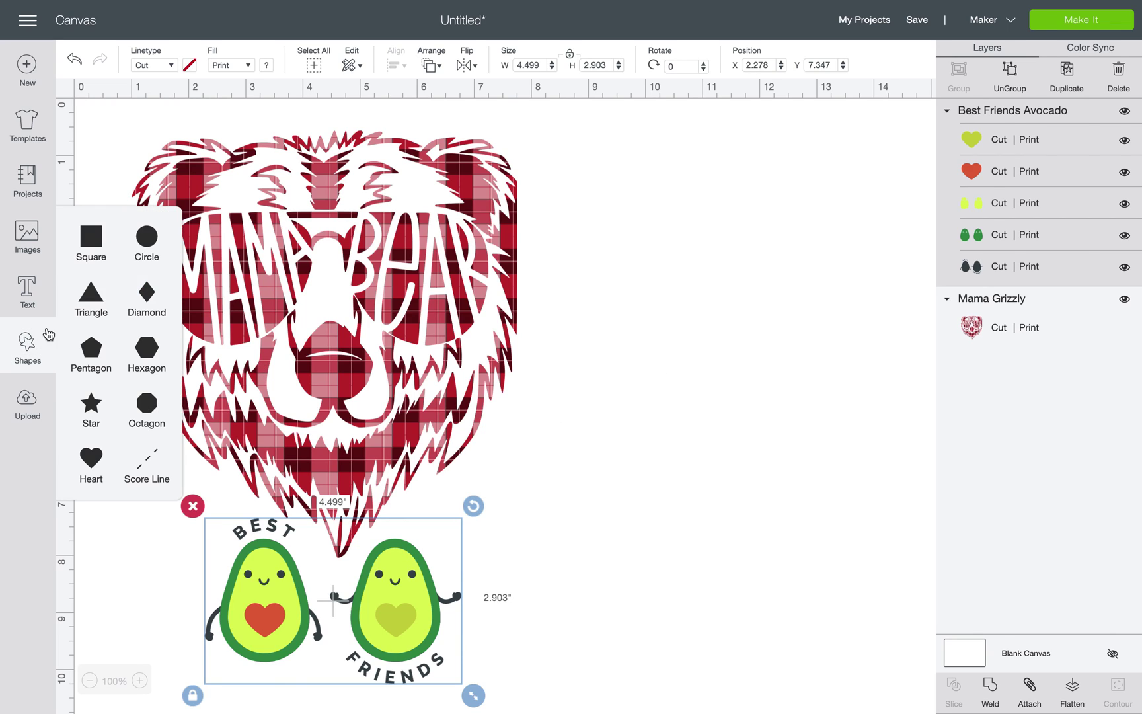
left_click(91, 238)
left_click_drag(316, 323, 666, 190)
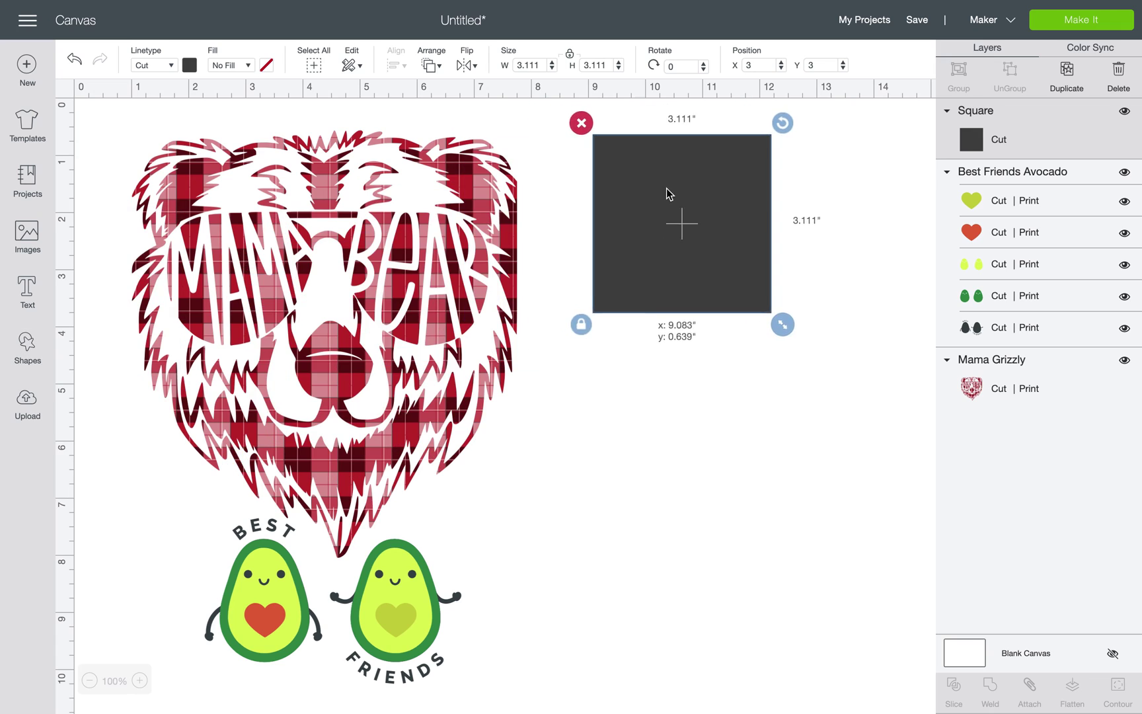
- Unlock proportions, resize the square to 6.75 × 9.25 in, and drag it over the designs
left_click(580, 335)
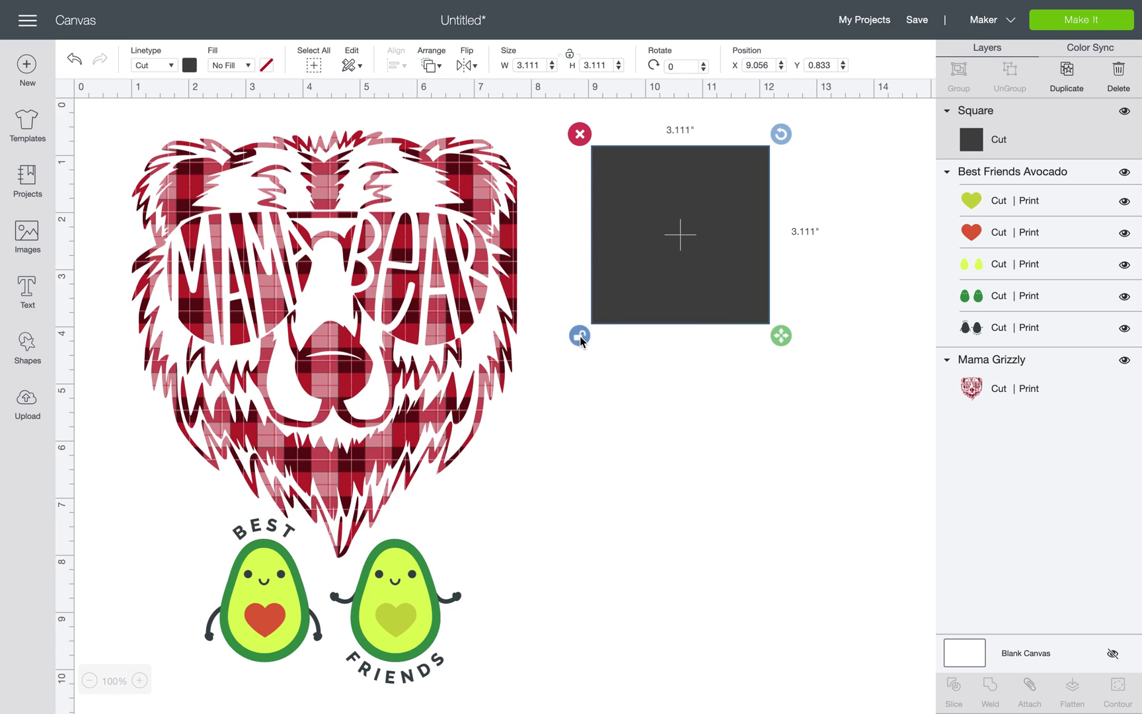
double_click(535, 65)
type("6.75")
left_click(602, 64)
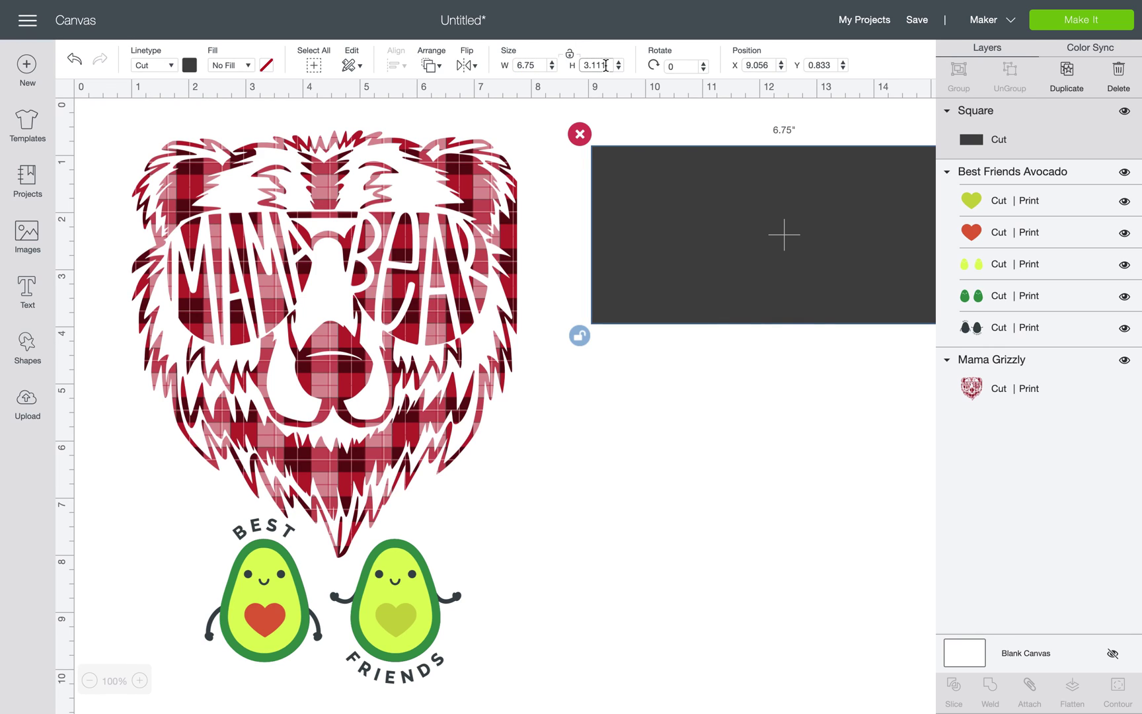
double_click(606, 66)
type("9.25")
key("Return")
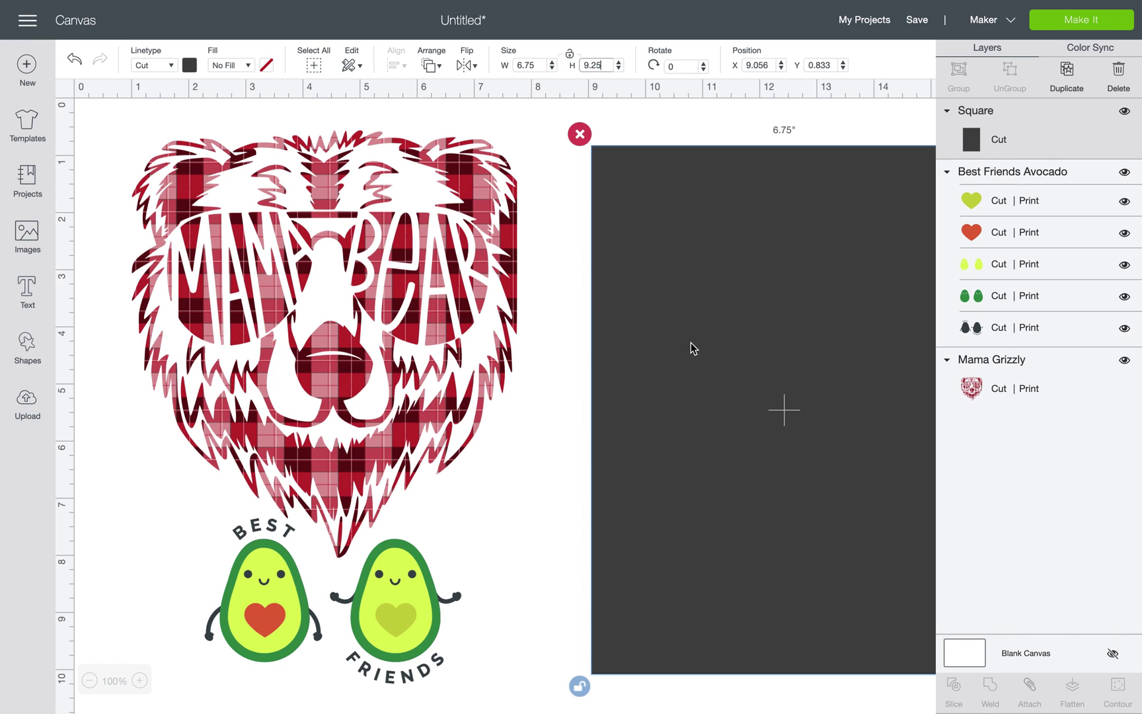
left_click_drag(706, 345, 245, 326)
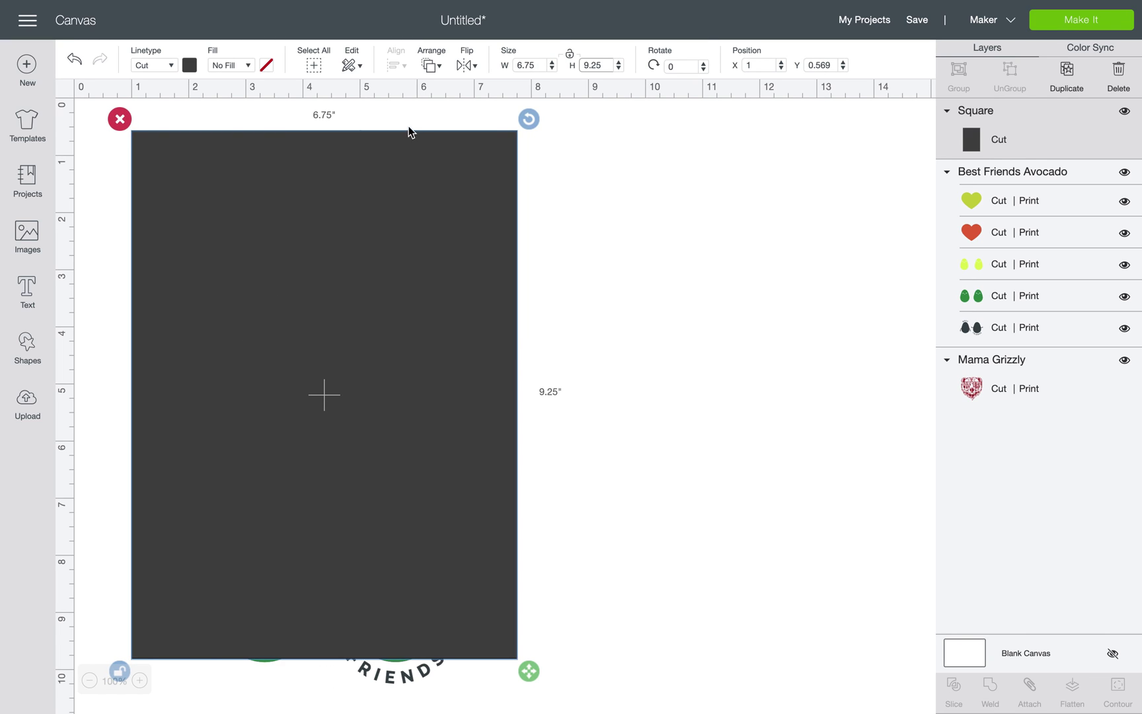
- Send the rectangle to the back and nudge the avocado design up
left_click(431, 76)
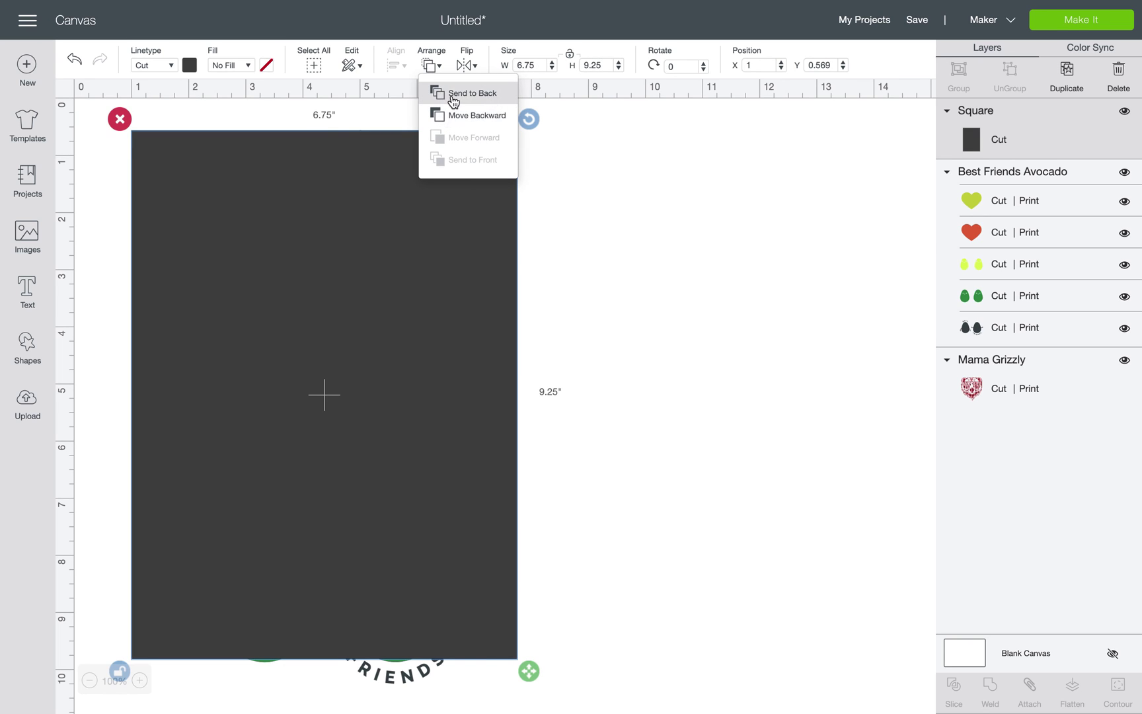
left_click(452, 96)
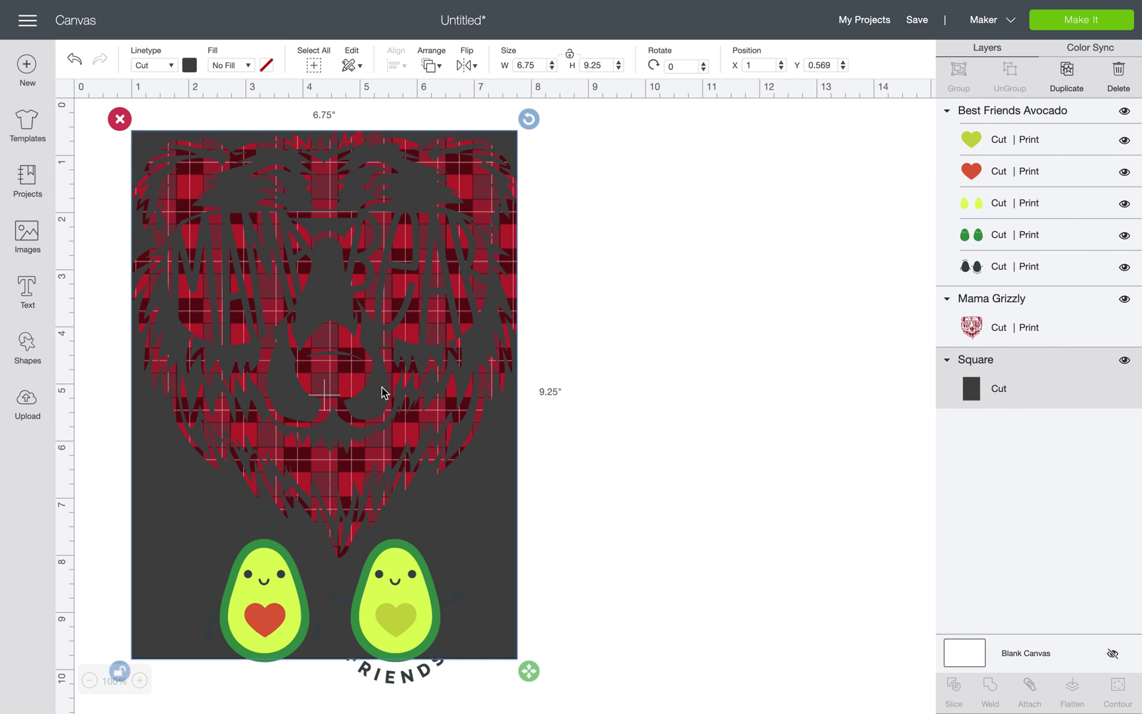
left_click_drag(404, 583, 407, 557)
- Shrink the bear image slightly
left_click(394, 425)
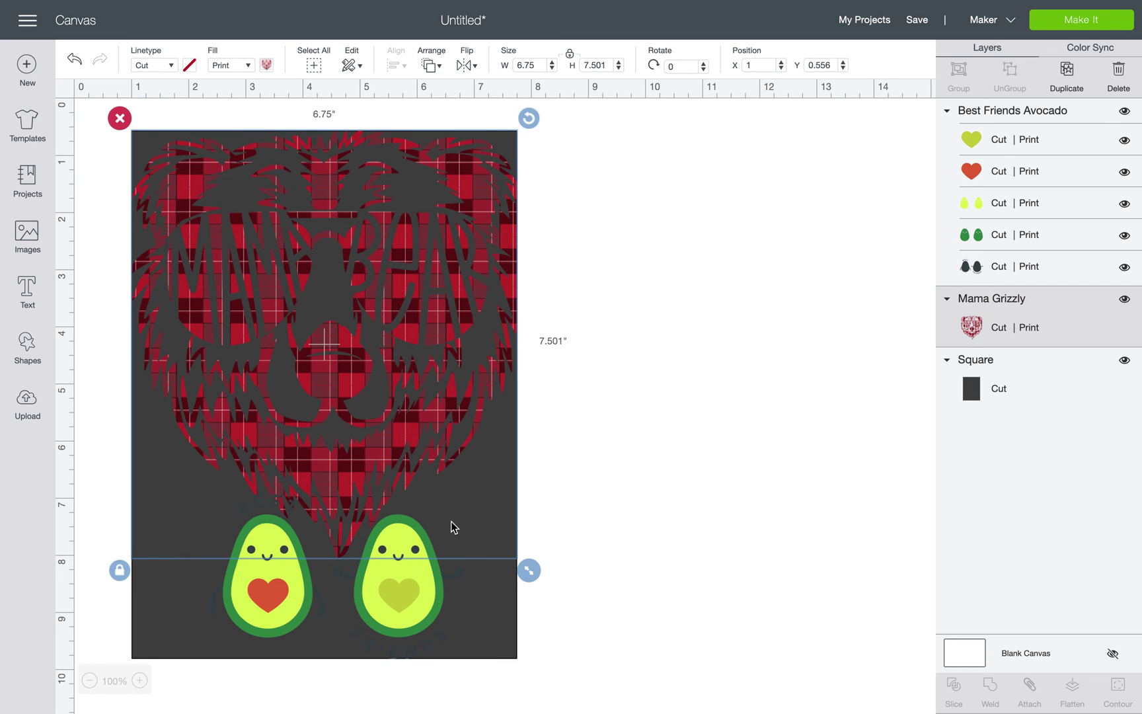
left_click_drag(528, 572, 528, 568)
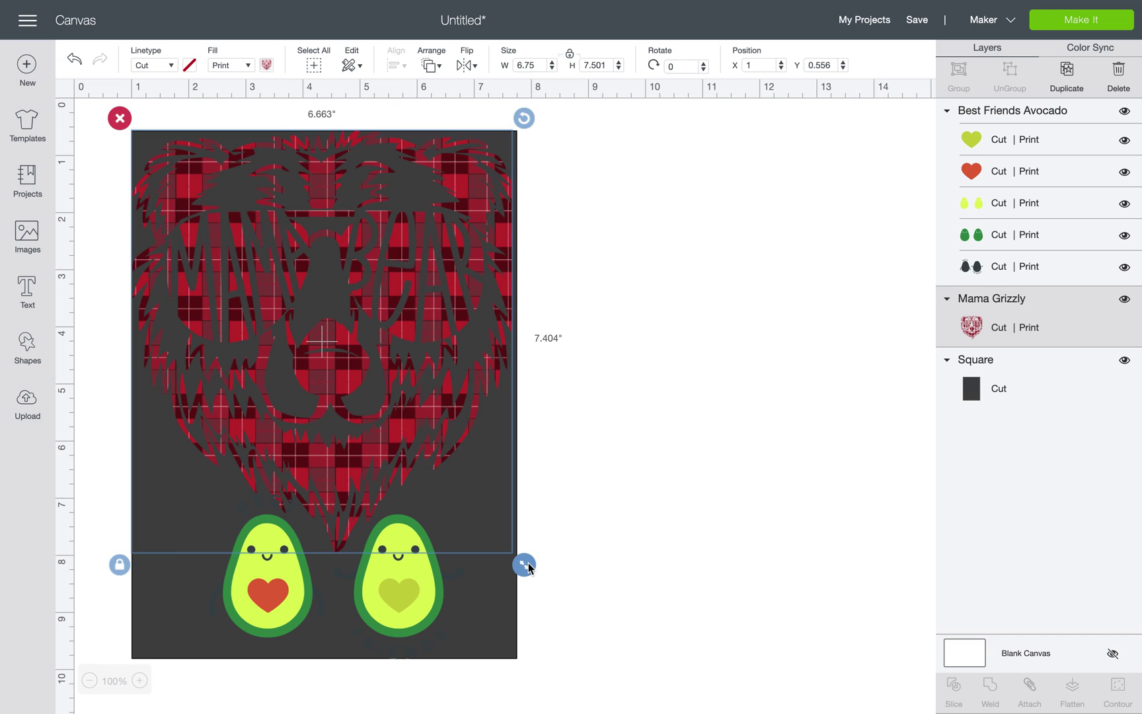
left_click(631, 466)
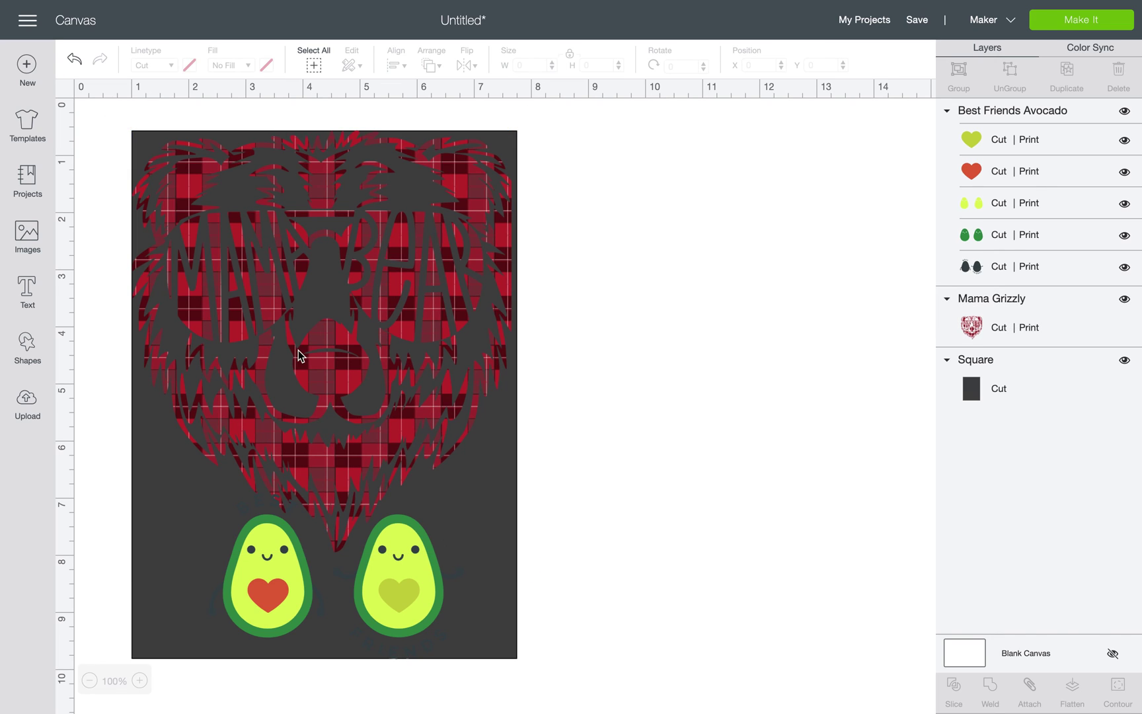
left_click(155, 442)
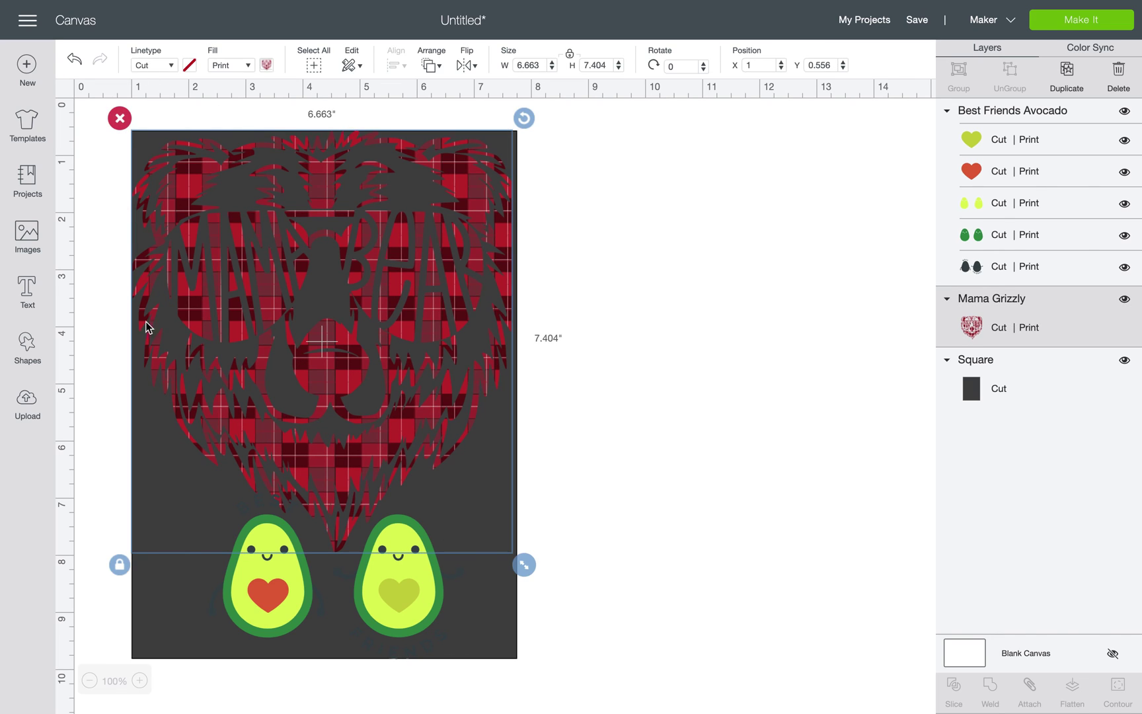
- Change the background rectangle's colour to white
left_click(142, 579)
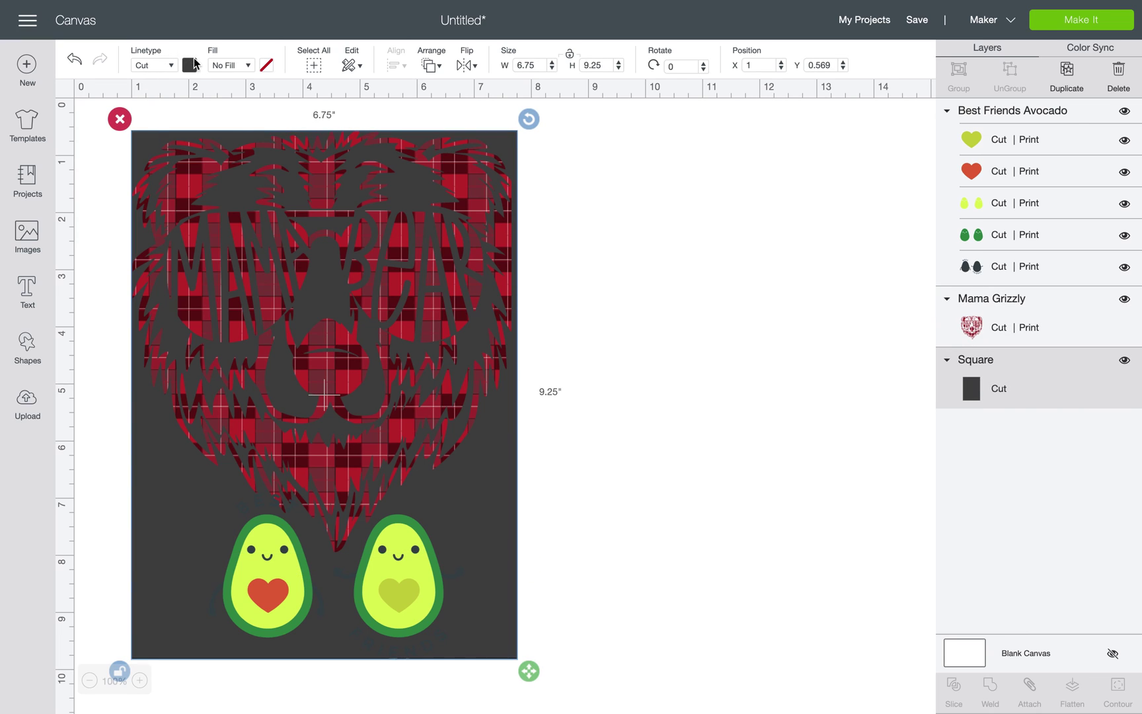
left_click(190, 65)
left_click(206, 213)
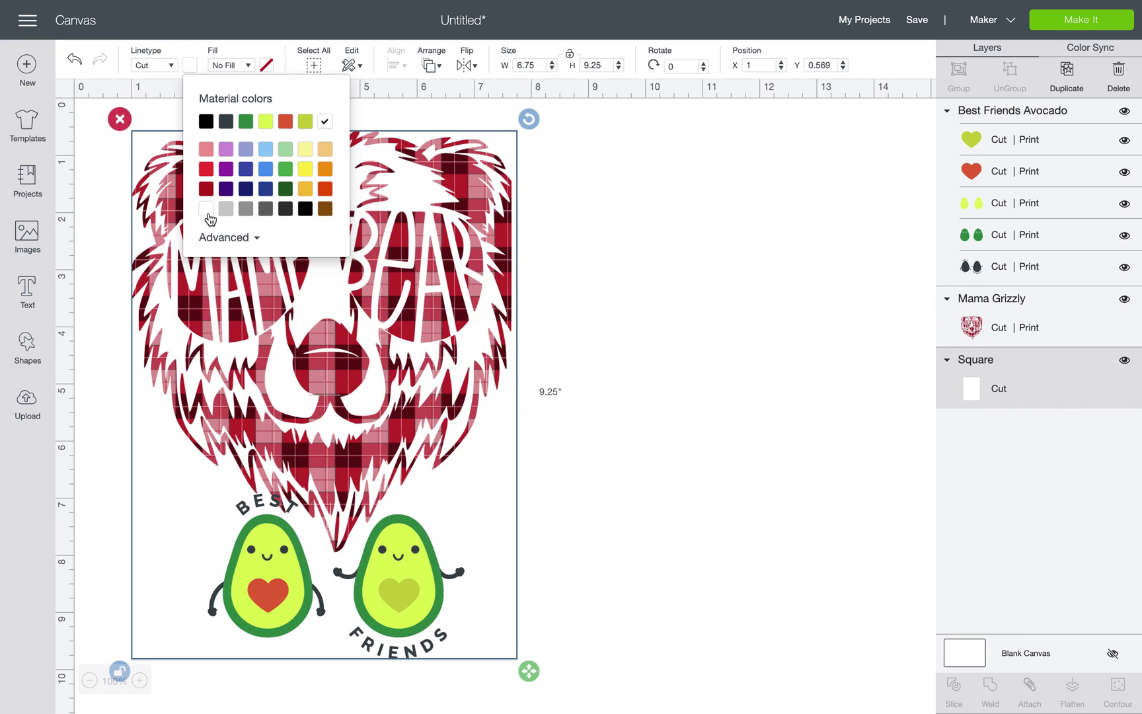
left_click(593, 251)
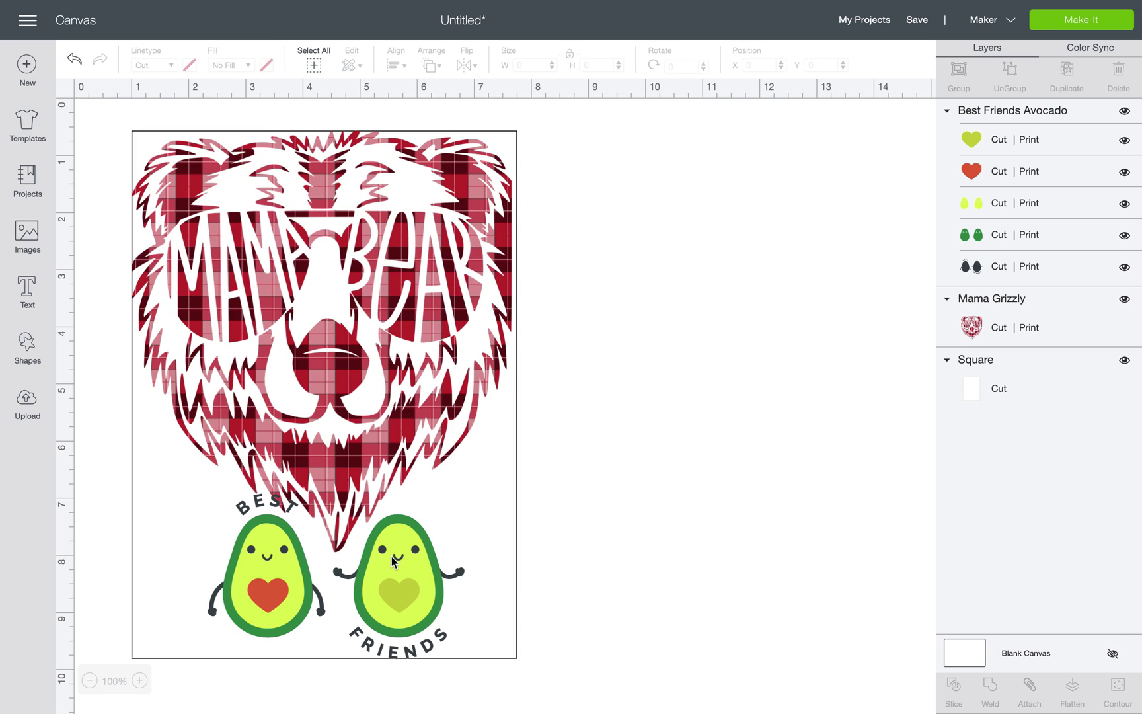
- Reposition the avocado design so it sits under the bear
left_click(309, 503)
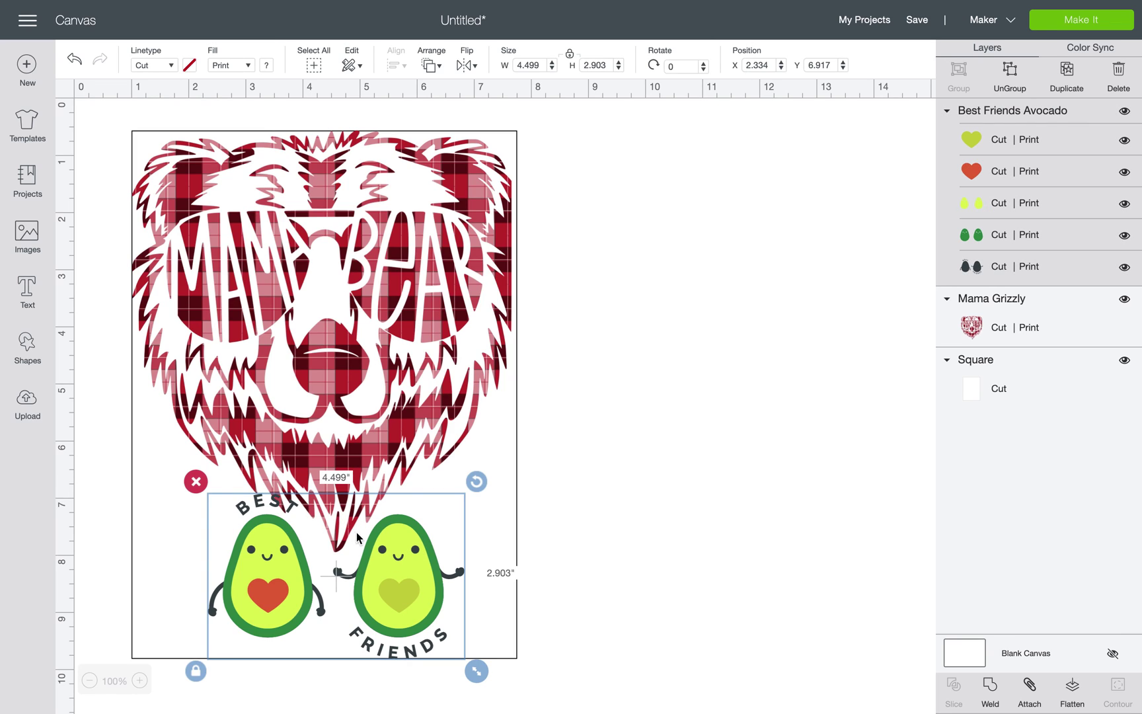
left_click_drag(388, 559, 374, 567)
mouse_move(378, 562)
left_mouse_down()
mouse_move(400, 562)
mouse_move(392, 556)
left_mouse_up()
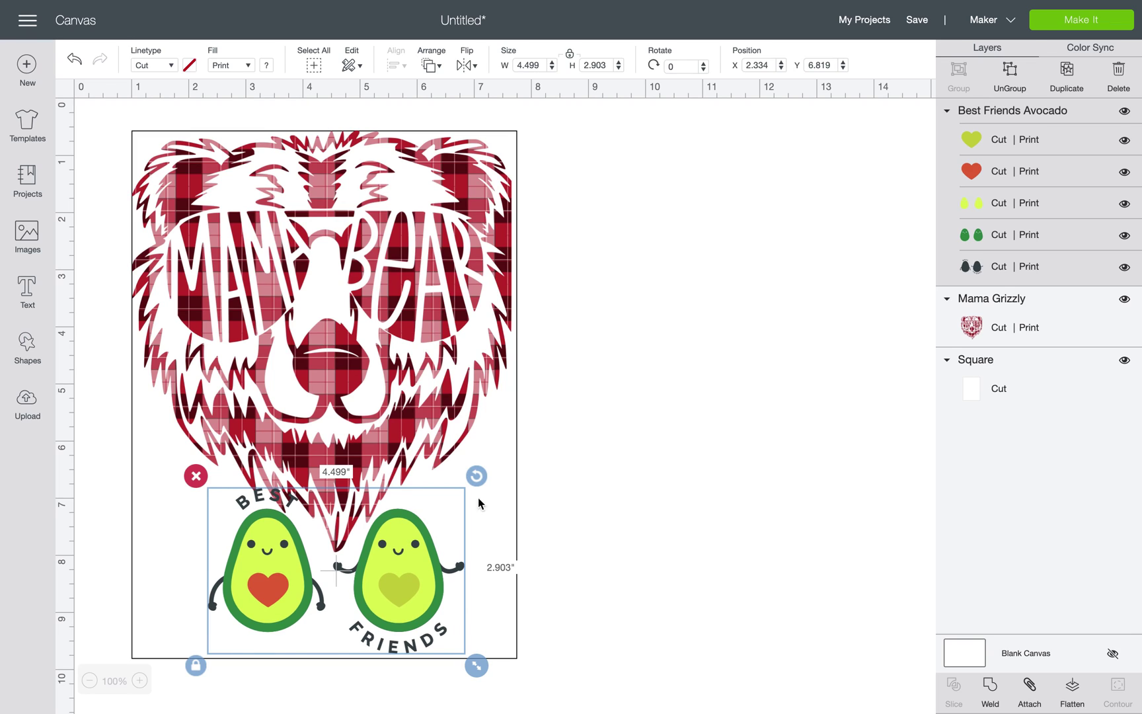
- Shrink the bear to 6.038 × 6.71 in and shift it slightly right and up
left_click(327, 446)
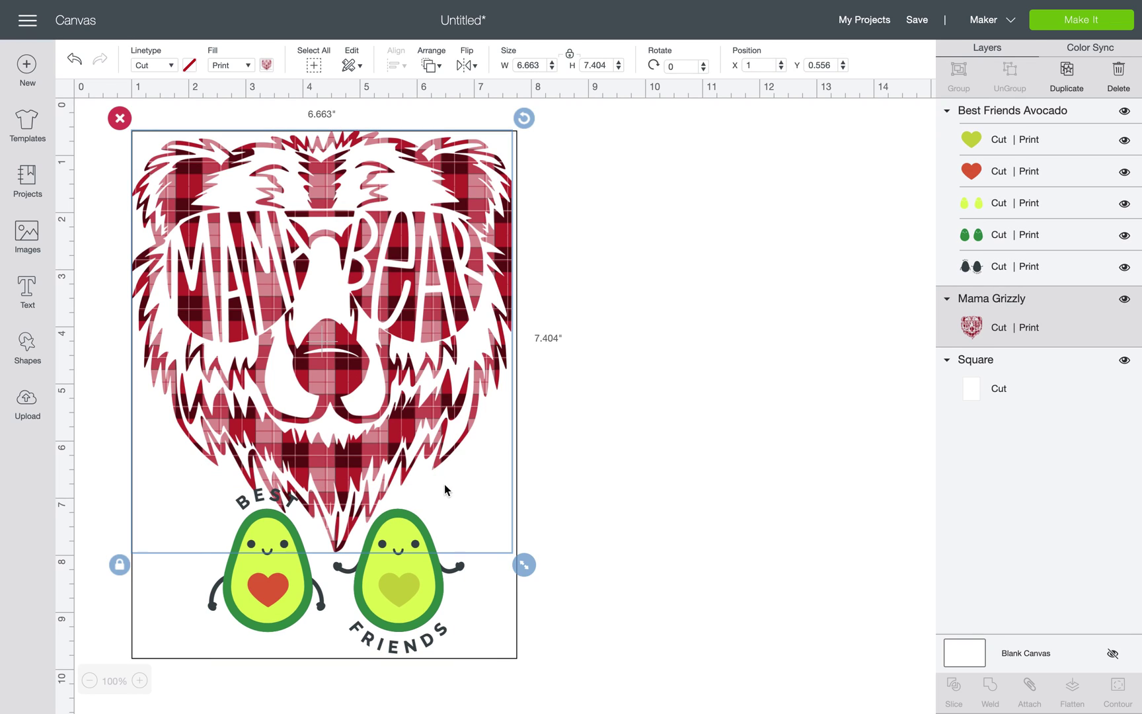
left_click_drag(524, 564, 520, 522)
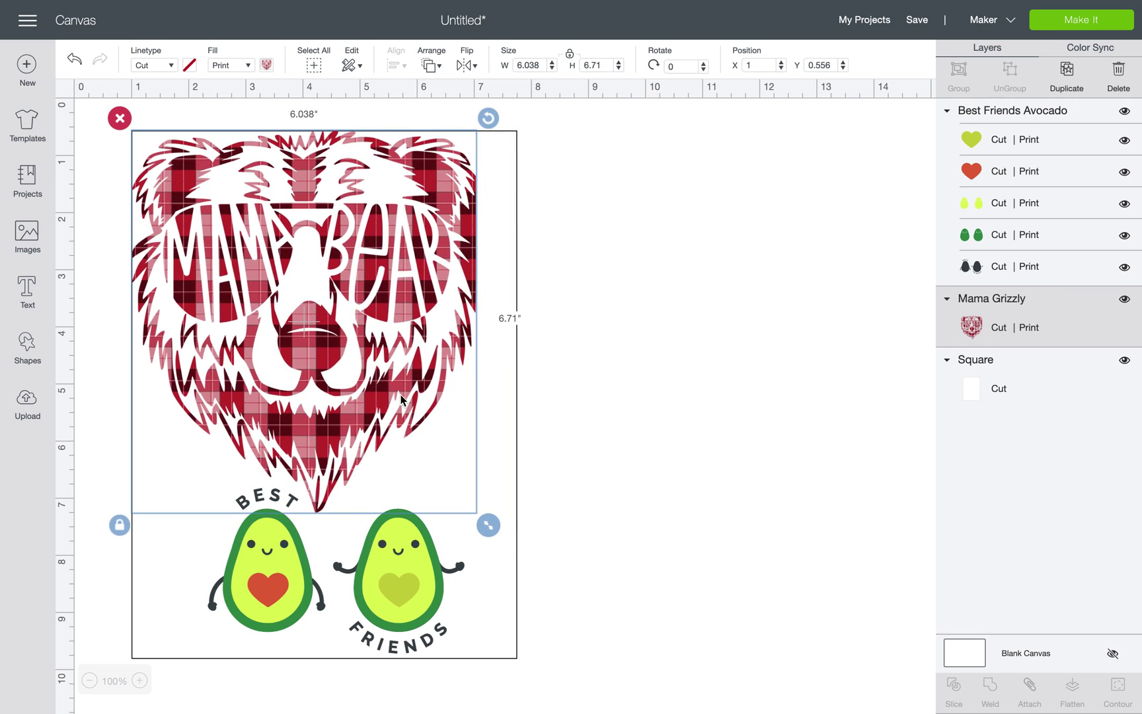
left_click_drag(393, 374, 419, 370)
left_click(652, 328)
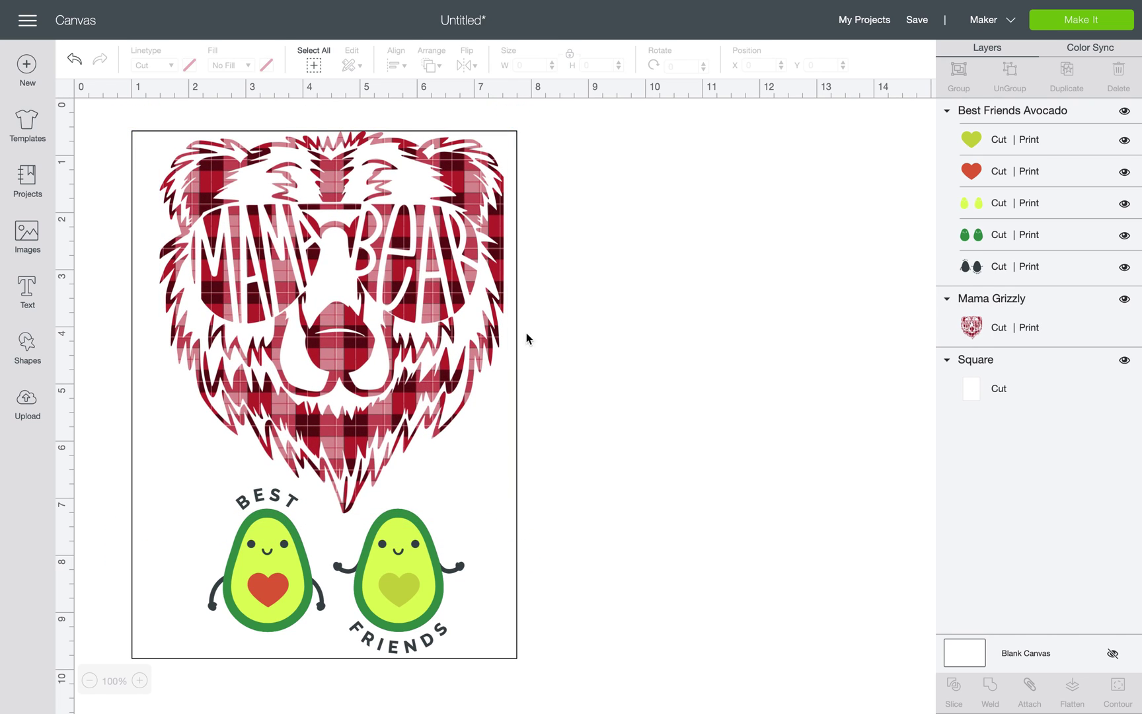
left_click(383, 344)
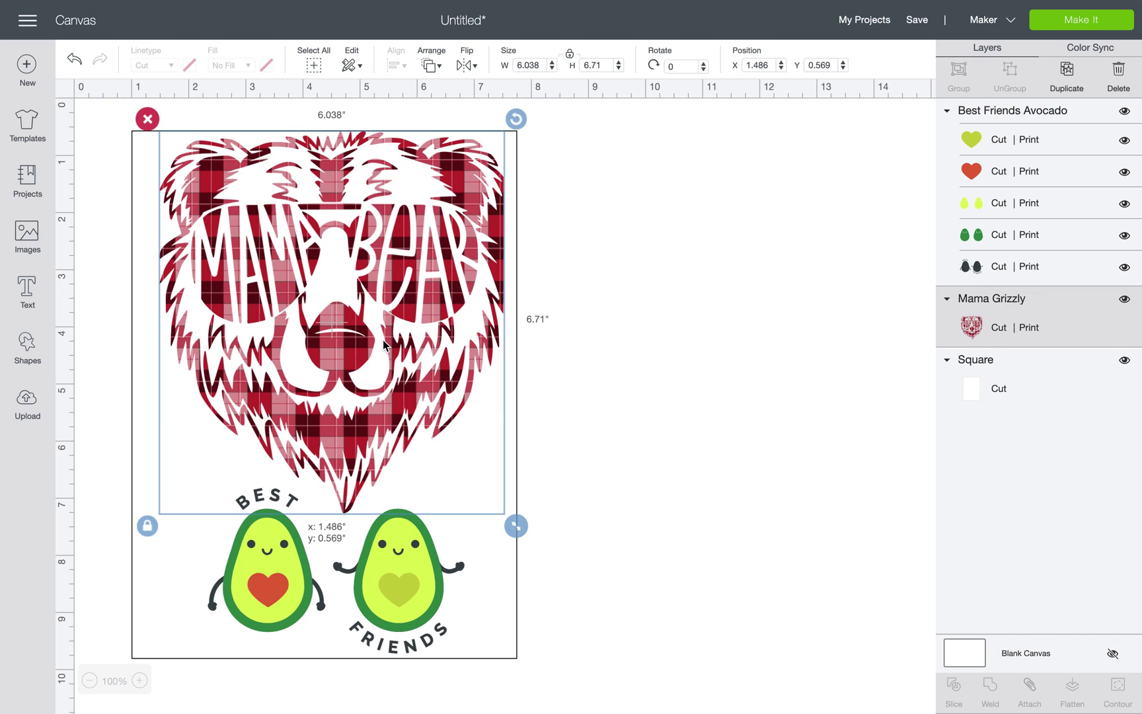
left_click(286, 564)
left_click(374, 379)
key("ctrl+z")
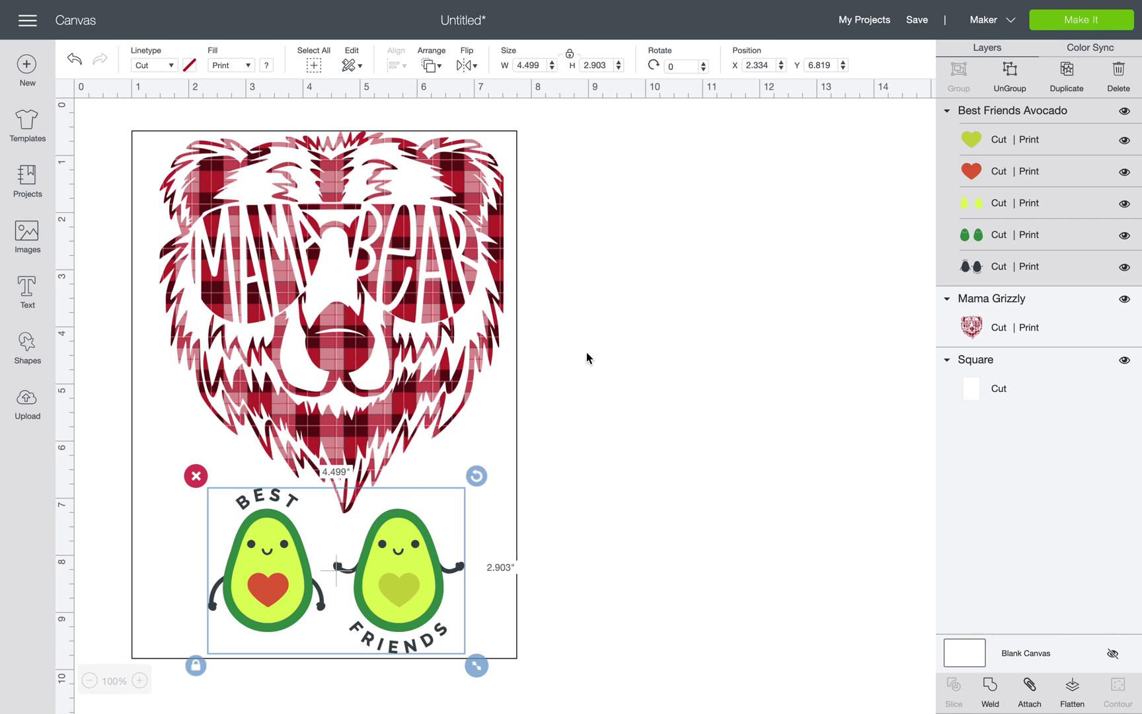
left_click(584, 368)
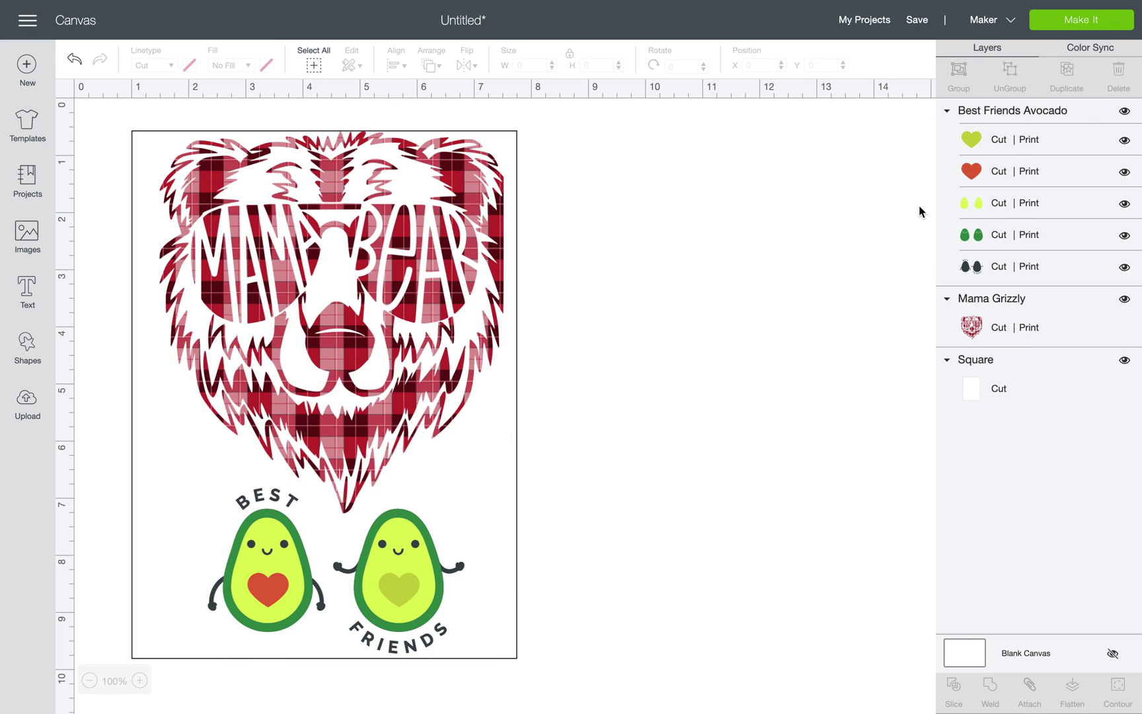
- Hide the rectangle, attach the bear and avocado designs, and choose Make It
left_click(1124, 360)
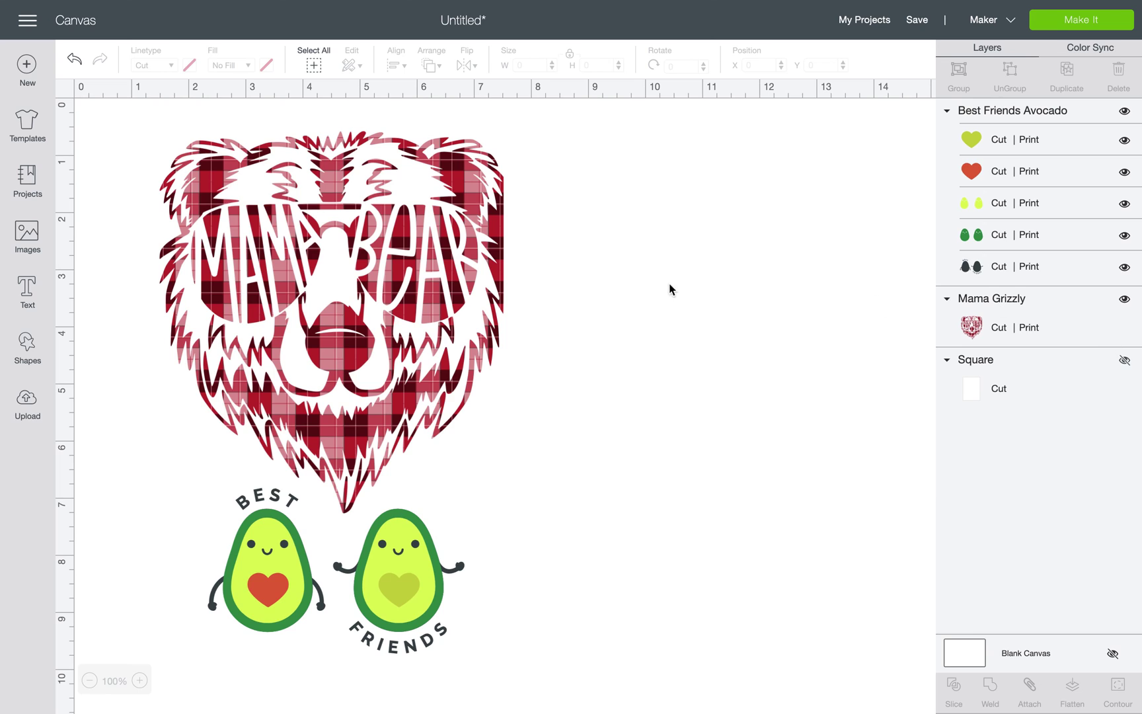
left_click_drag(580, 241, 257, 712)
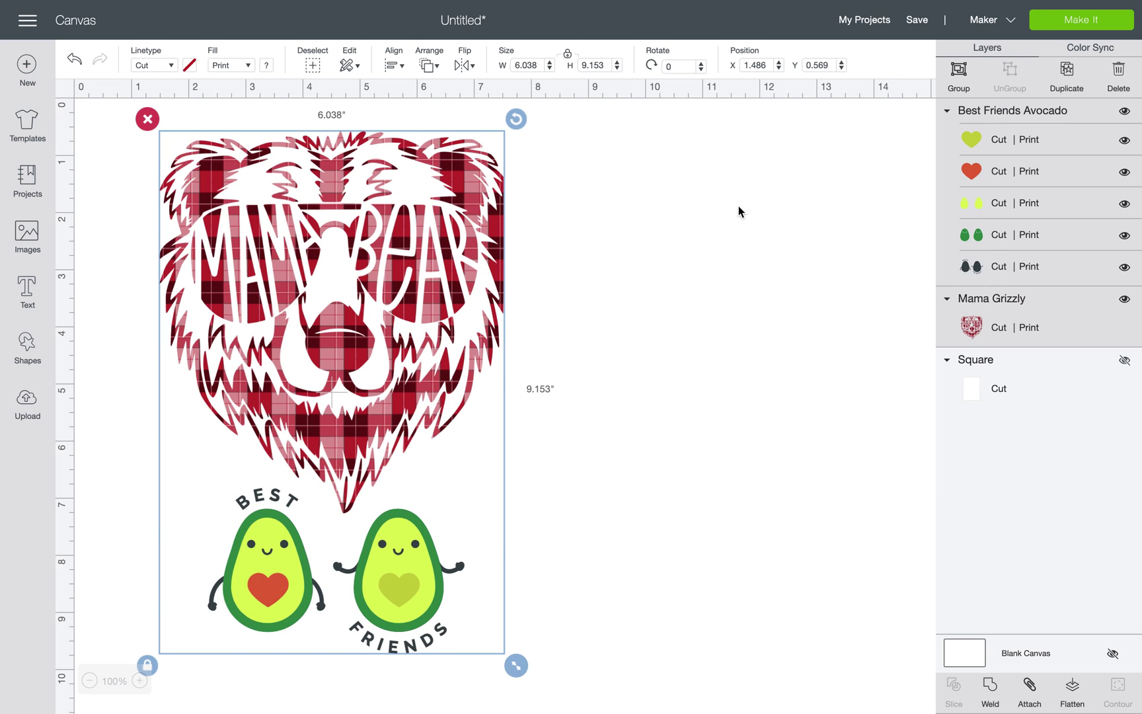
left_click(1028, 687)
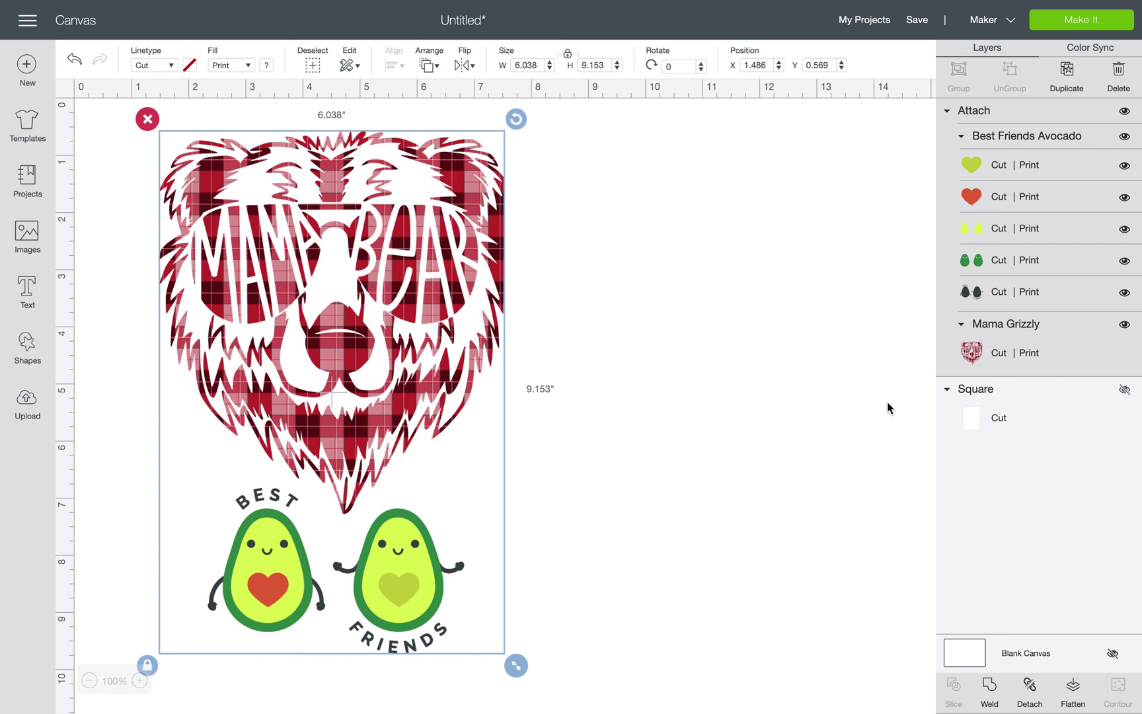
left_click(1071, 21)
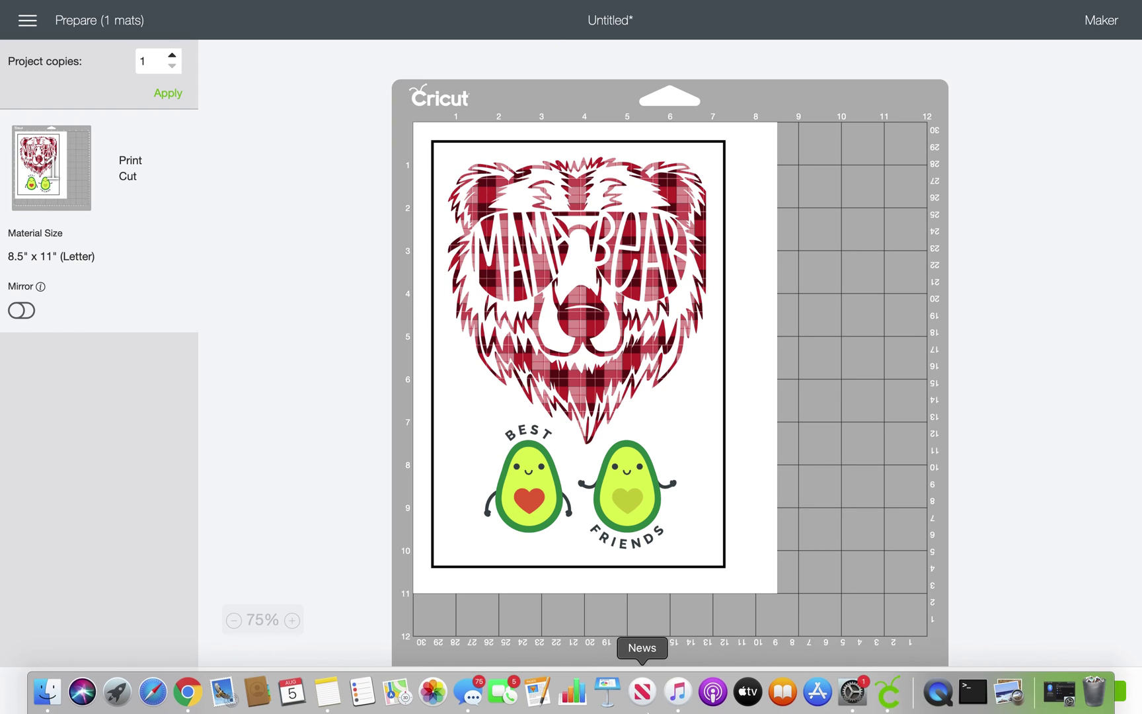
- Review the single Letter print-then-cut mat, then cancel back to the canvas
left_click(938, 699)
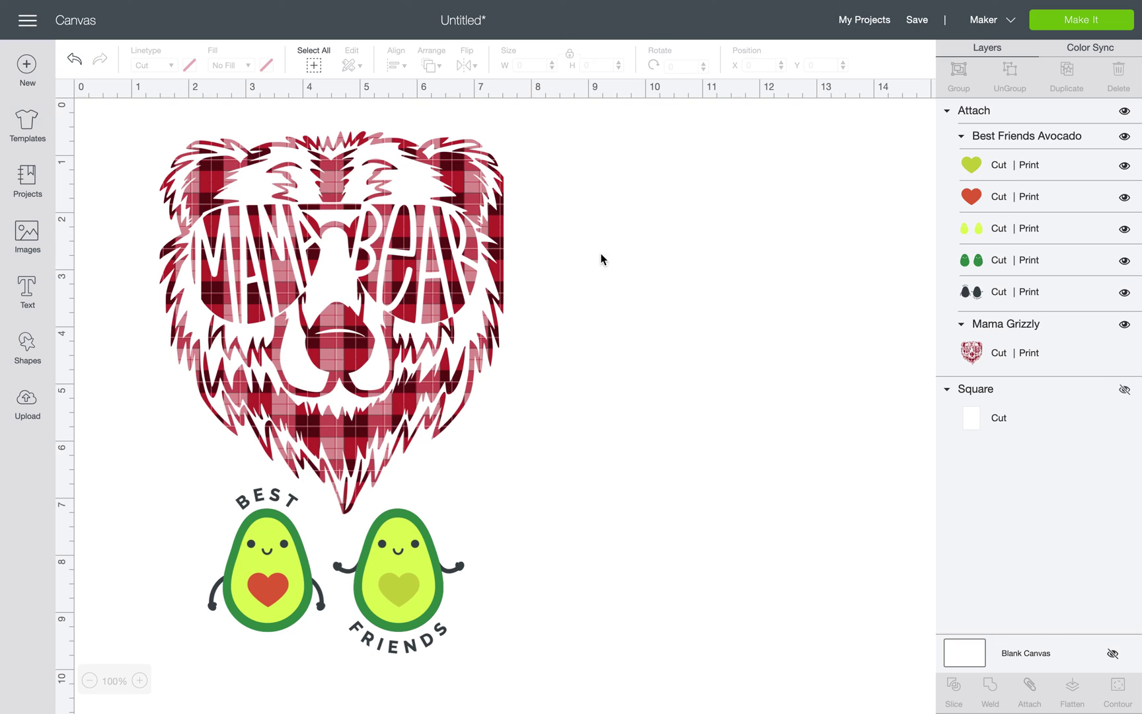
- Set the attached bear-and-avocado design's height to 9.26 in, making it 6.108 in wide
left_click_drag(598, 236, 384, 510)
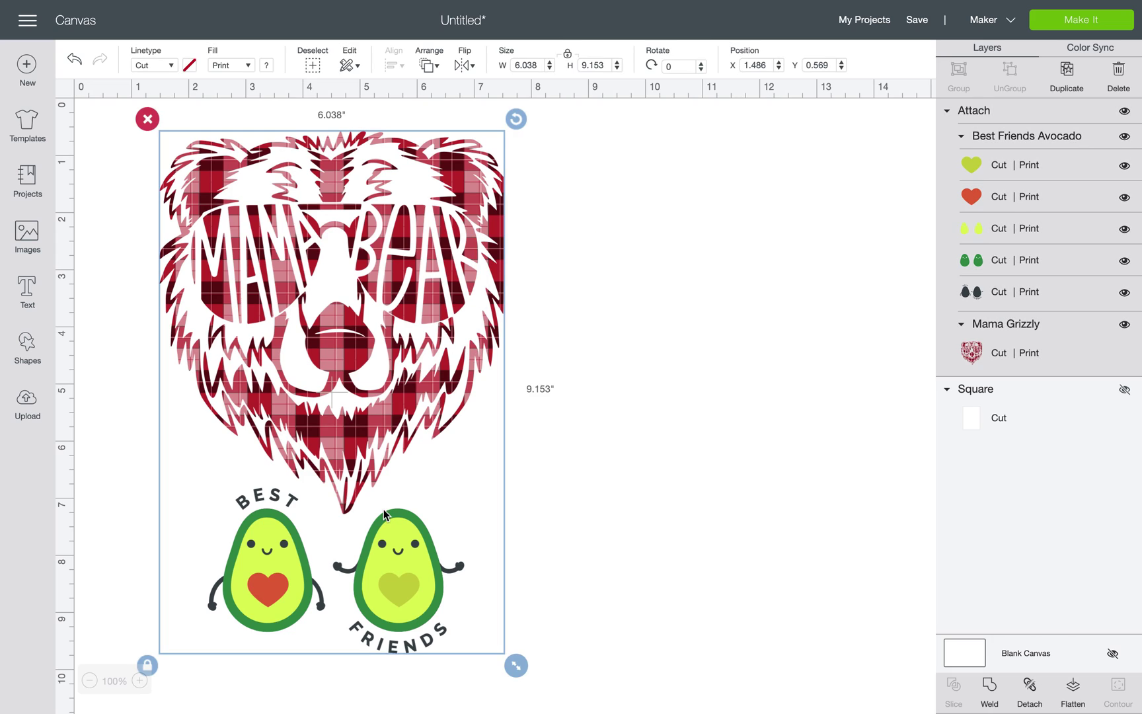
left_click(605, 67)
key("BackSpace")
key("BackSpace")
type("26")
key("Return")
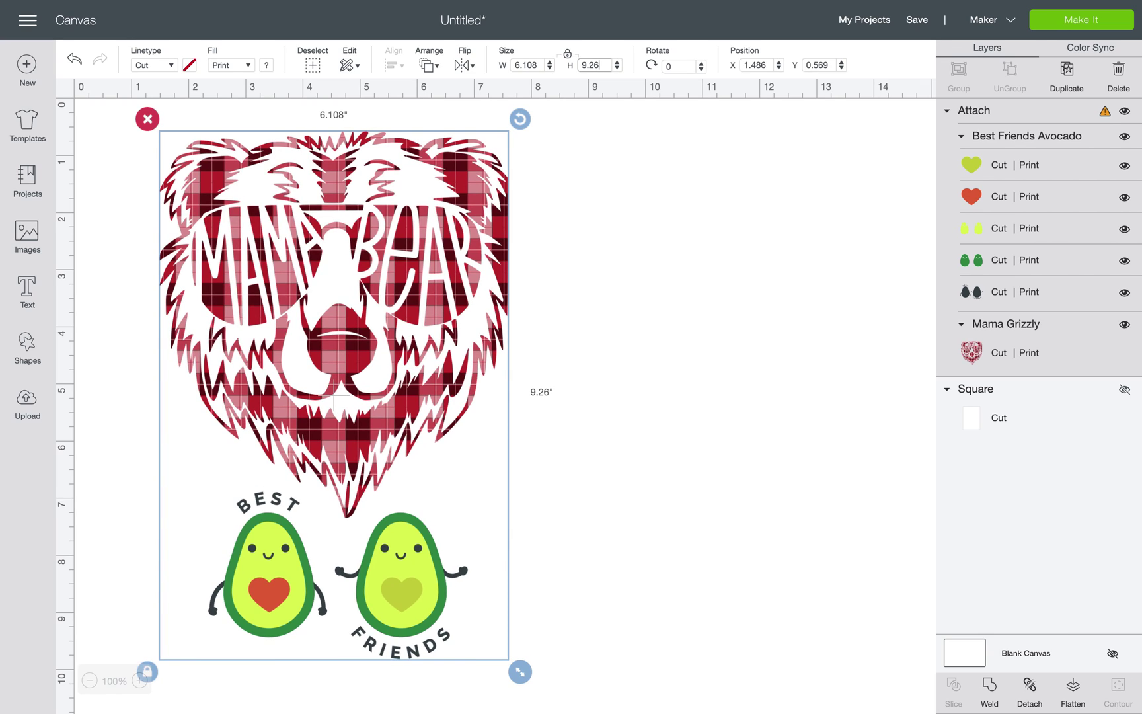